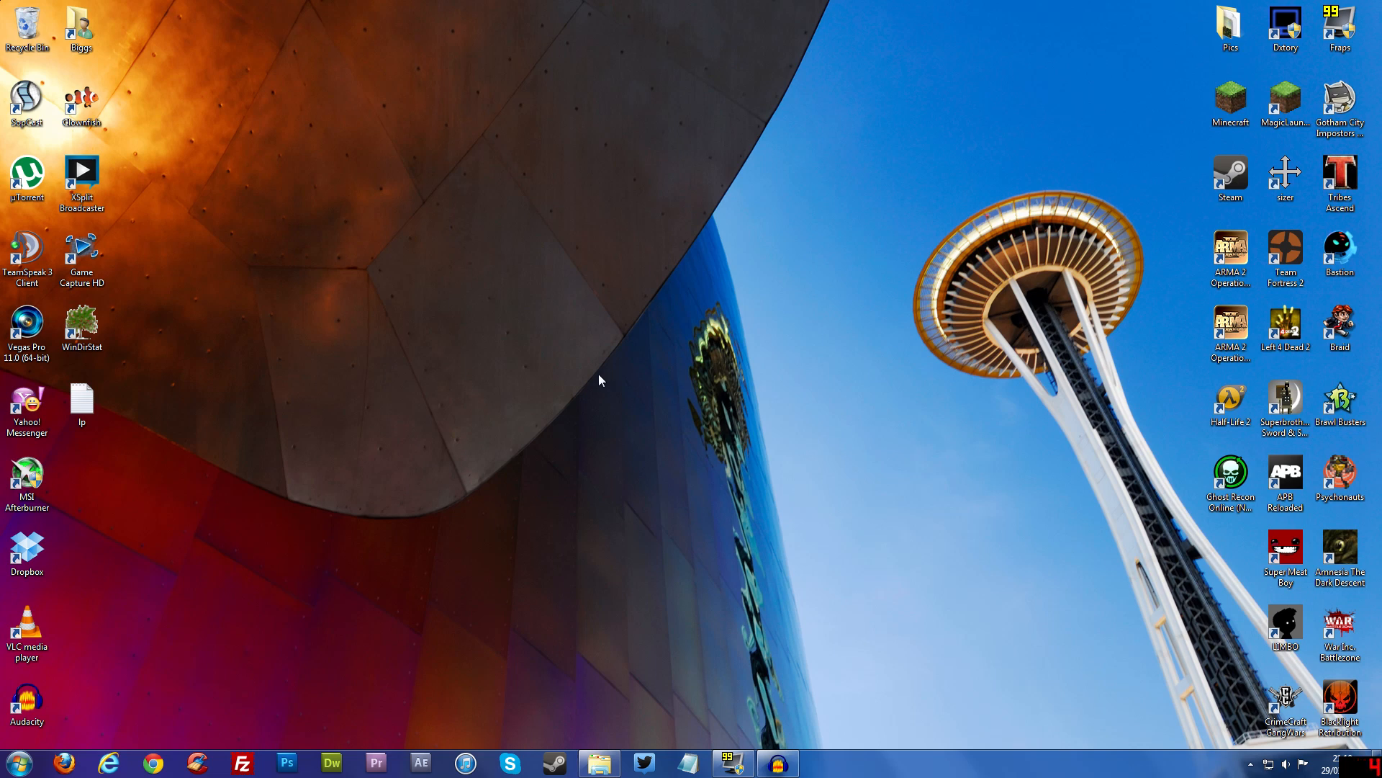
Open Adobe Premiere Pro and start a new project.
{"action": "double_click", "coordinate": [36, 333]}
{"action": "left_click", "coordinate": [375, 761]}
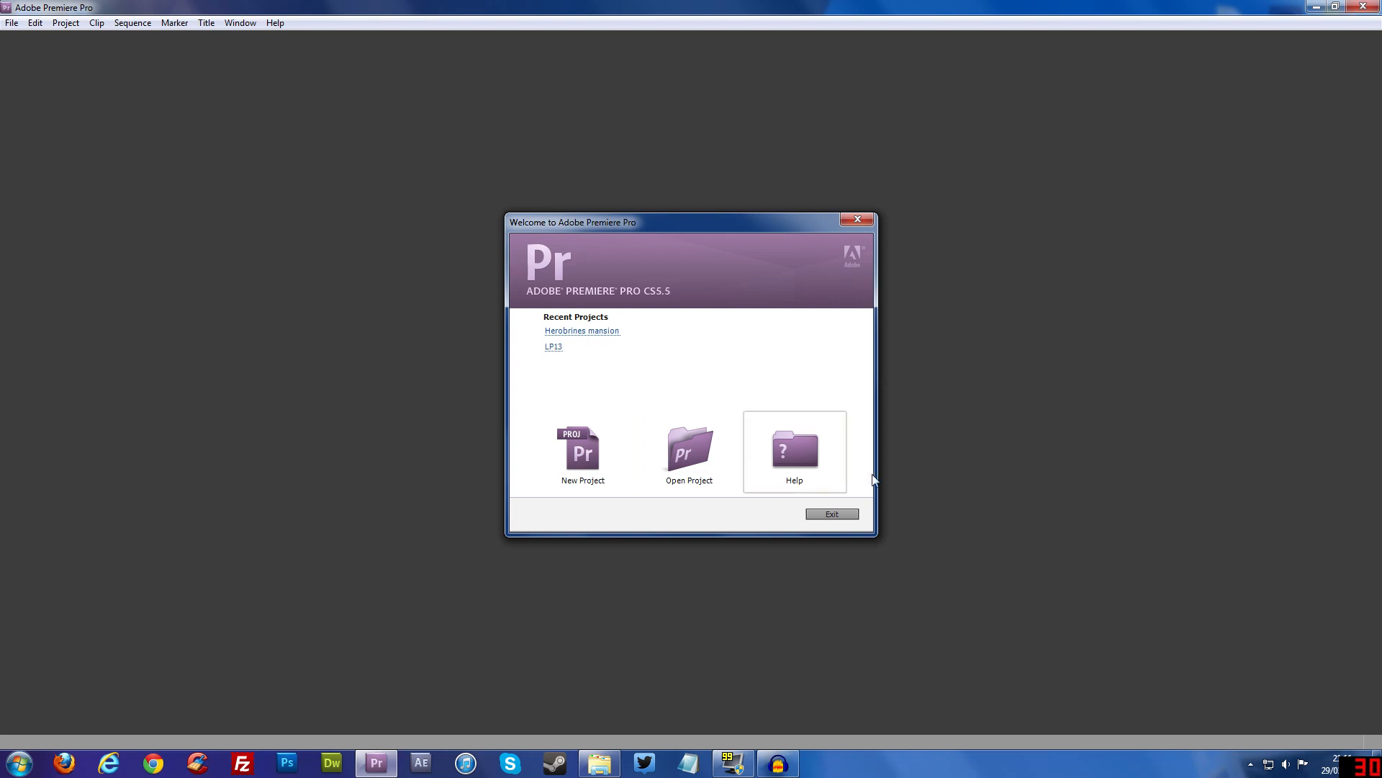
{"action": "left_click", "coordinate": [585, 457]}
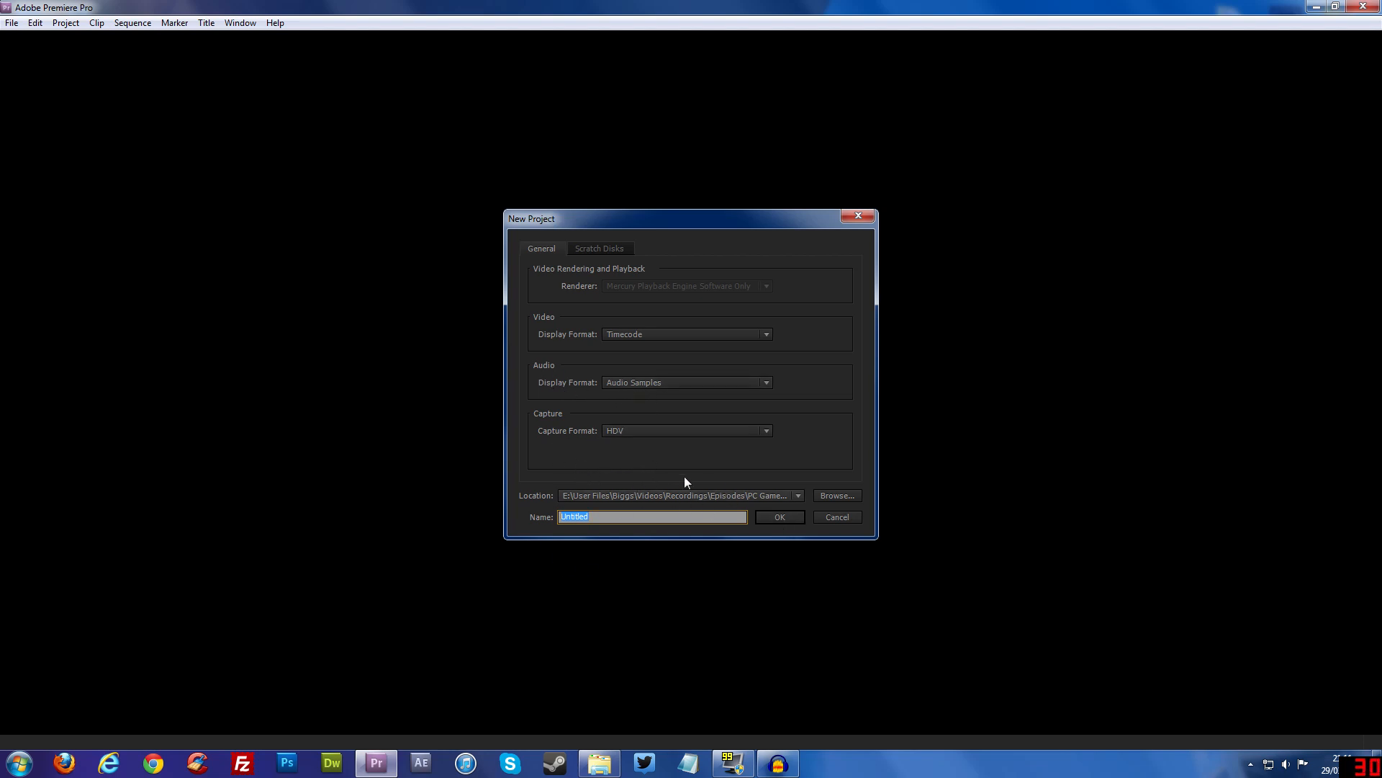
Name the new project "render video", keep the preset LP's folder as its location, and create it.
{"action": "left_click", "coordinate": [839, 495]}
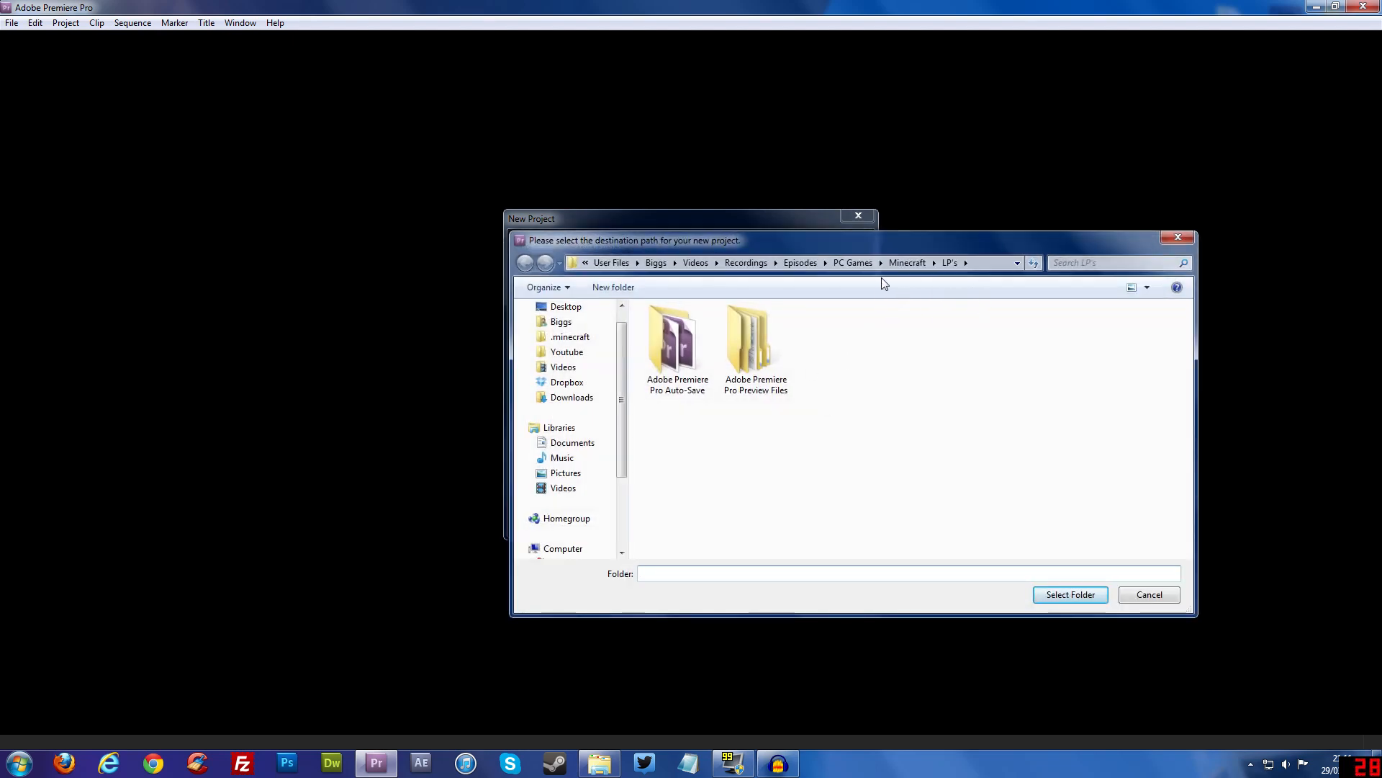
{"action": "left_click", "coordinate": [1178, 237]}
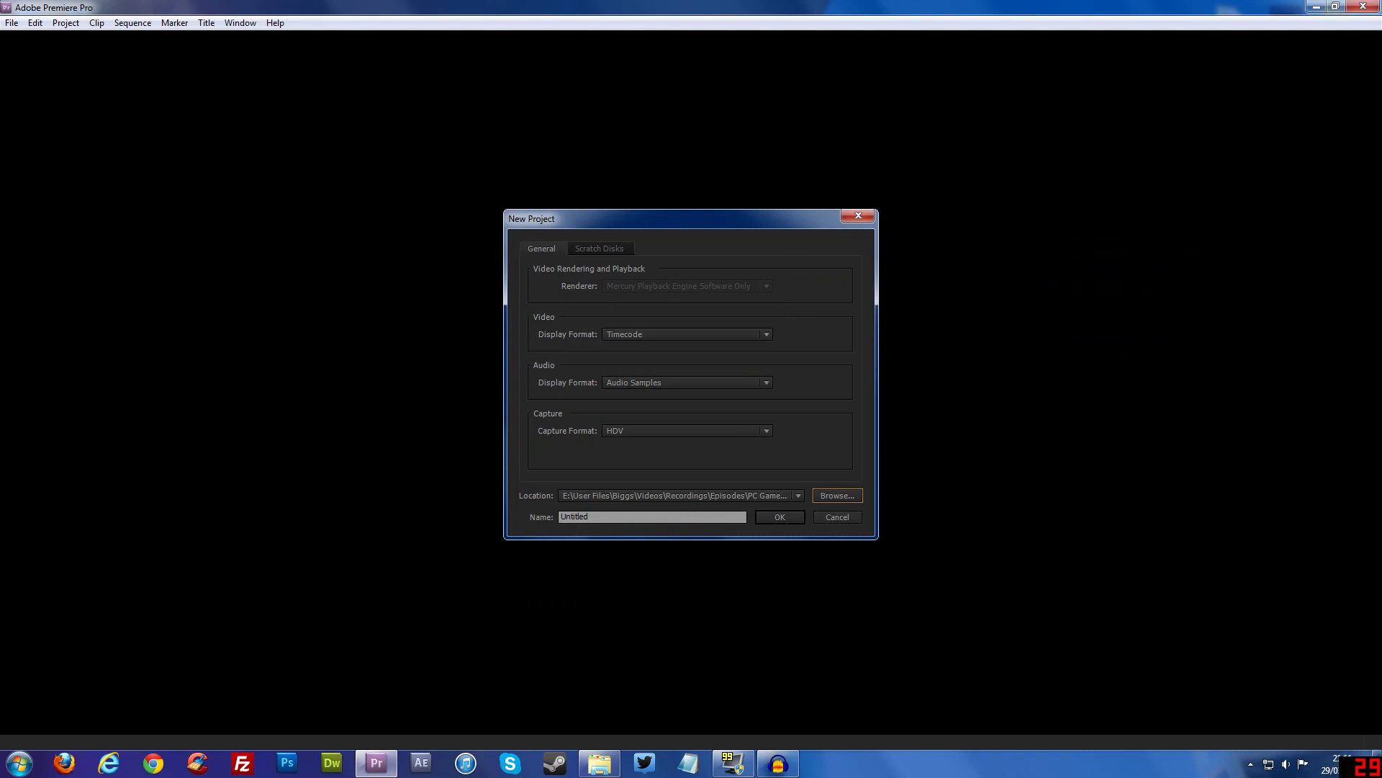
{"action": "left_click", "coordinate": [686, 517]}
{"action": "double_click", "coordinate": [685, 516]}
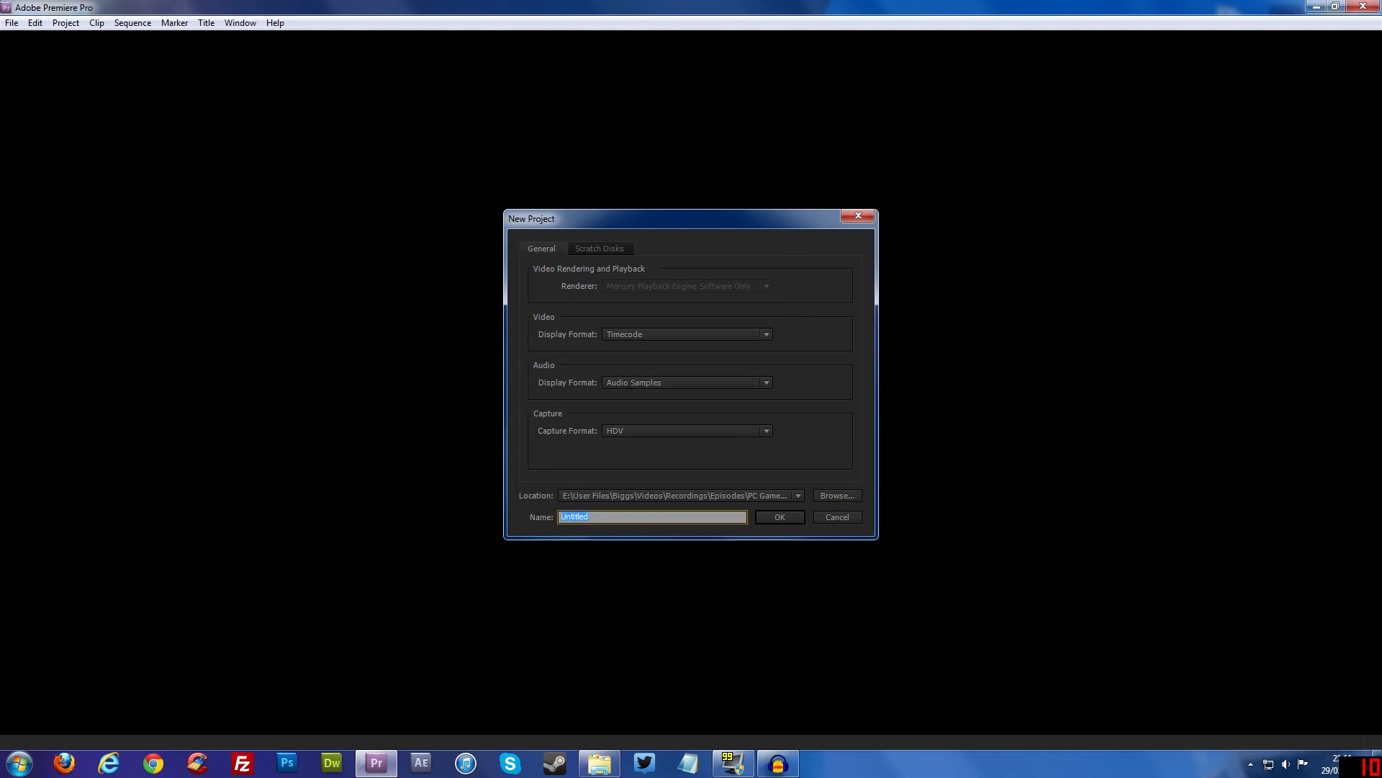
{"action": "type", "text": "render video"}
{"action": "left_click", "coordinate": [775, 516]}
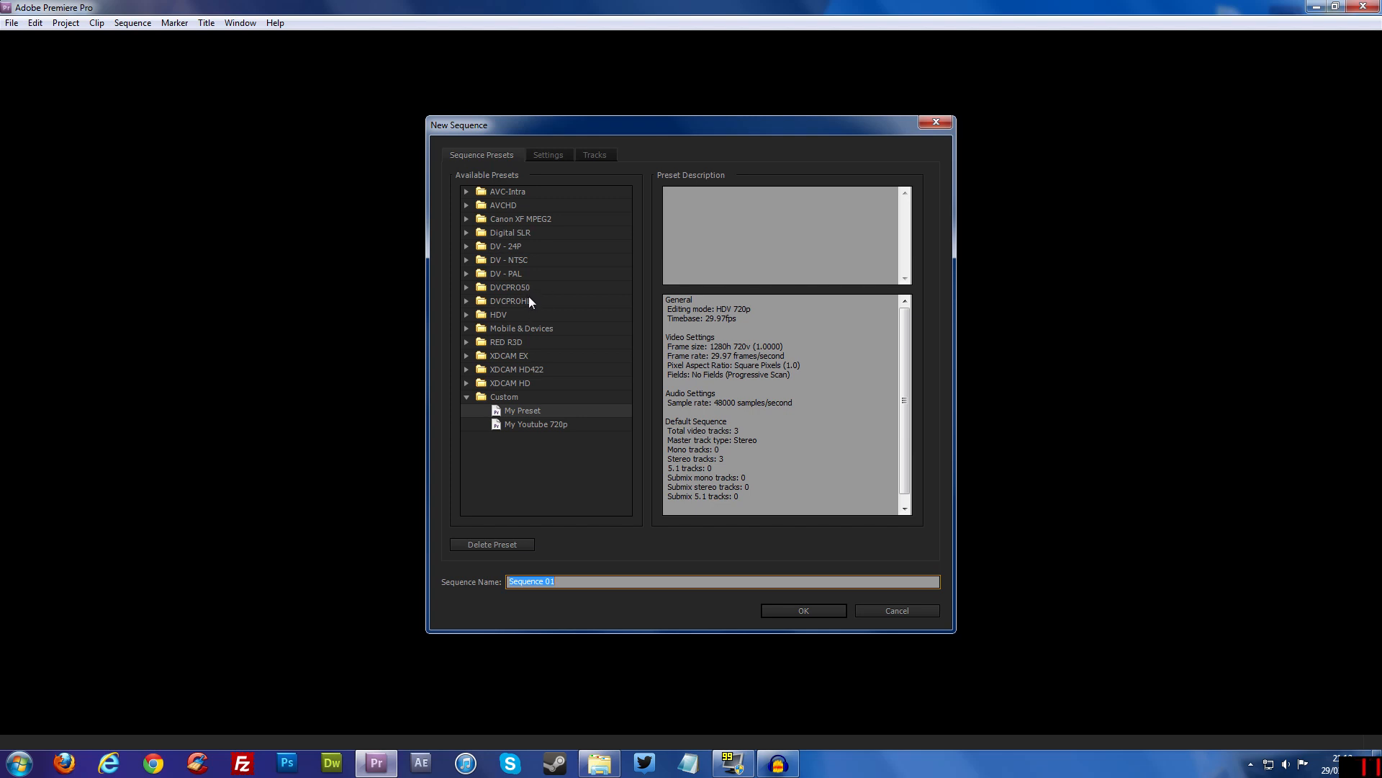
Inspect the HDV 720p30 sequence preset, and choose the custom My Preset for the new sequence.
{"action": "left_click", "coordinate": [465, 396]}
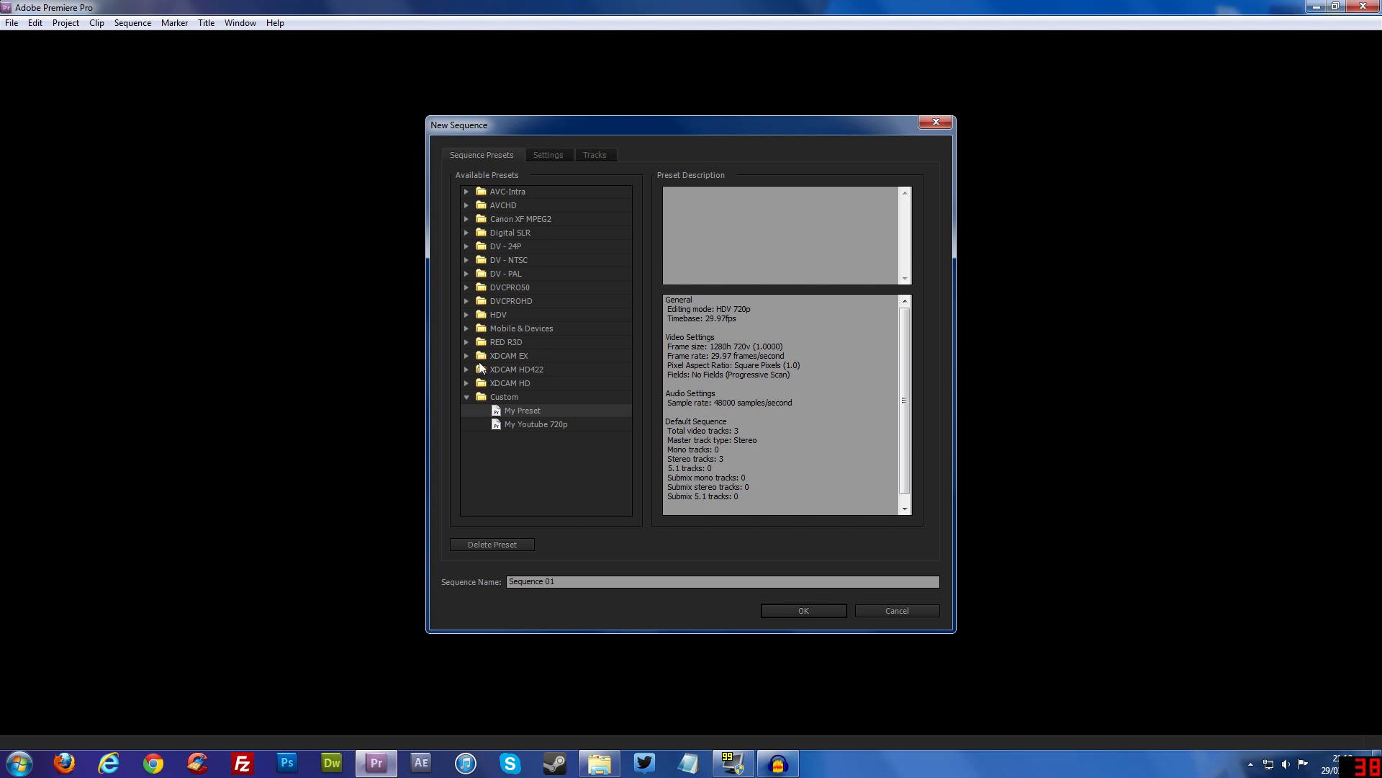
{"action": "left_click", "coordinate": [466, 314]}
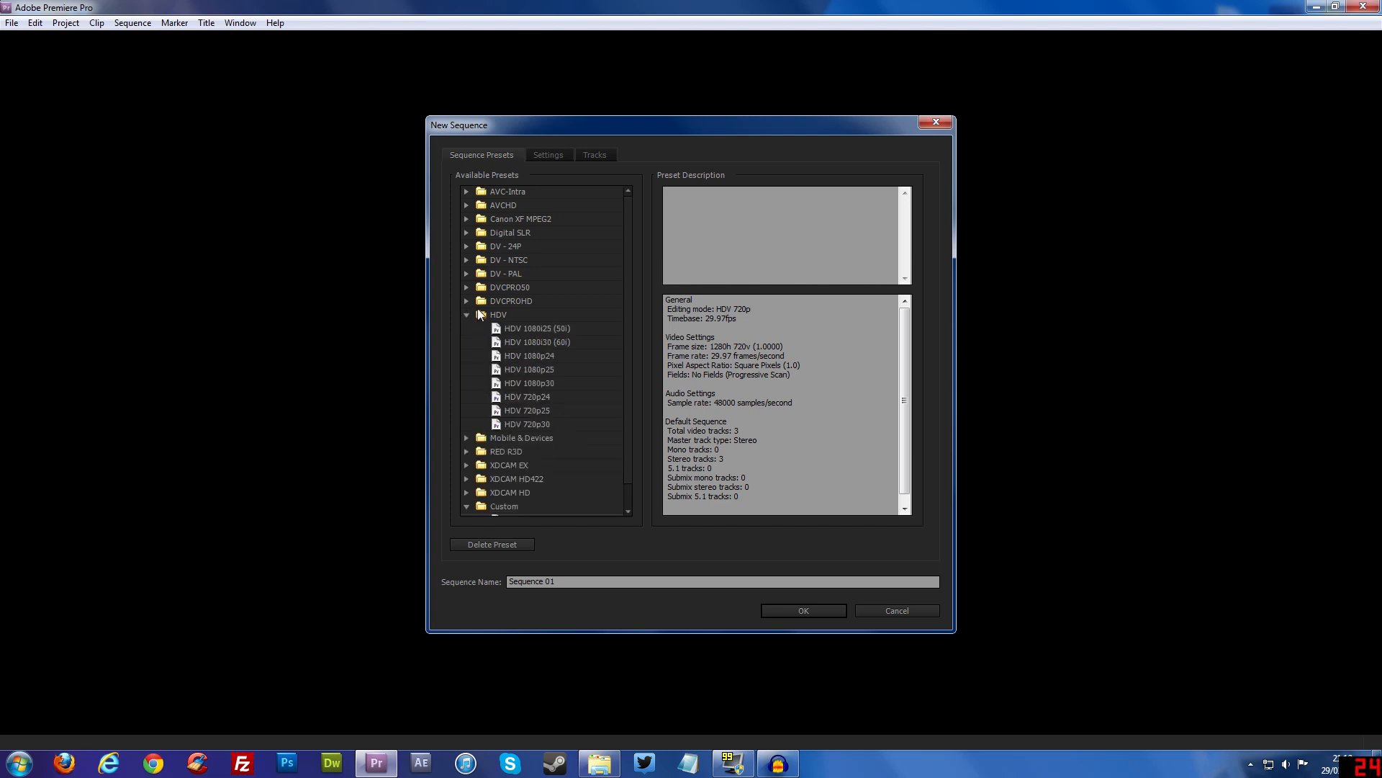
{"action": "left_click", "coordinate": [529, 425]}
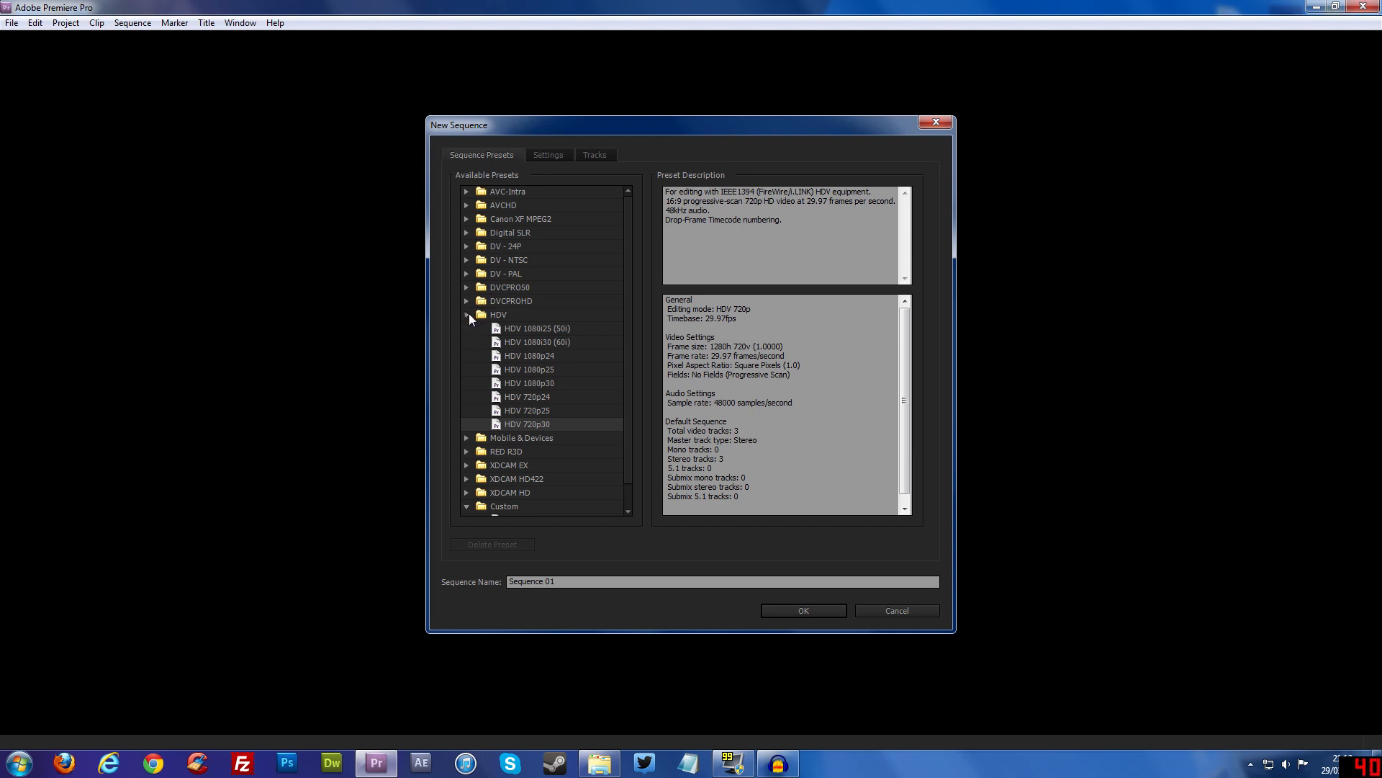
{"action": "left_click", "coordinate": [468, 315]}
{"action": "left_click", "coordinate": [522, 412]}
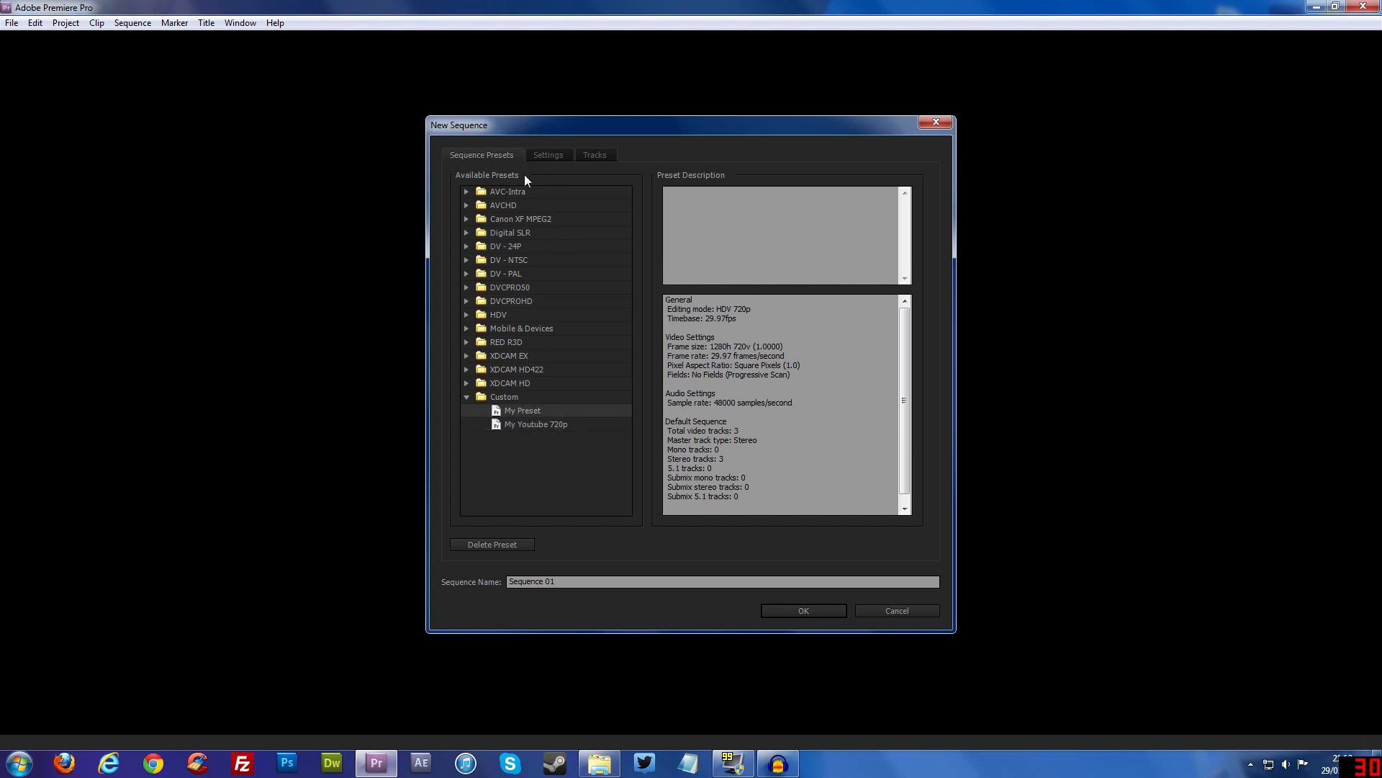
Review the preset's editing mode and sequence settings, and create Sequence 01 from My Preset.
{"action": "left_click", "coordinate": [556, 155]}
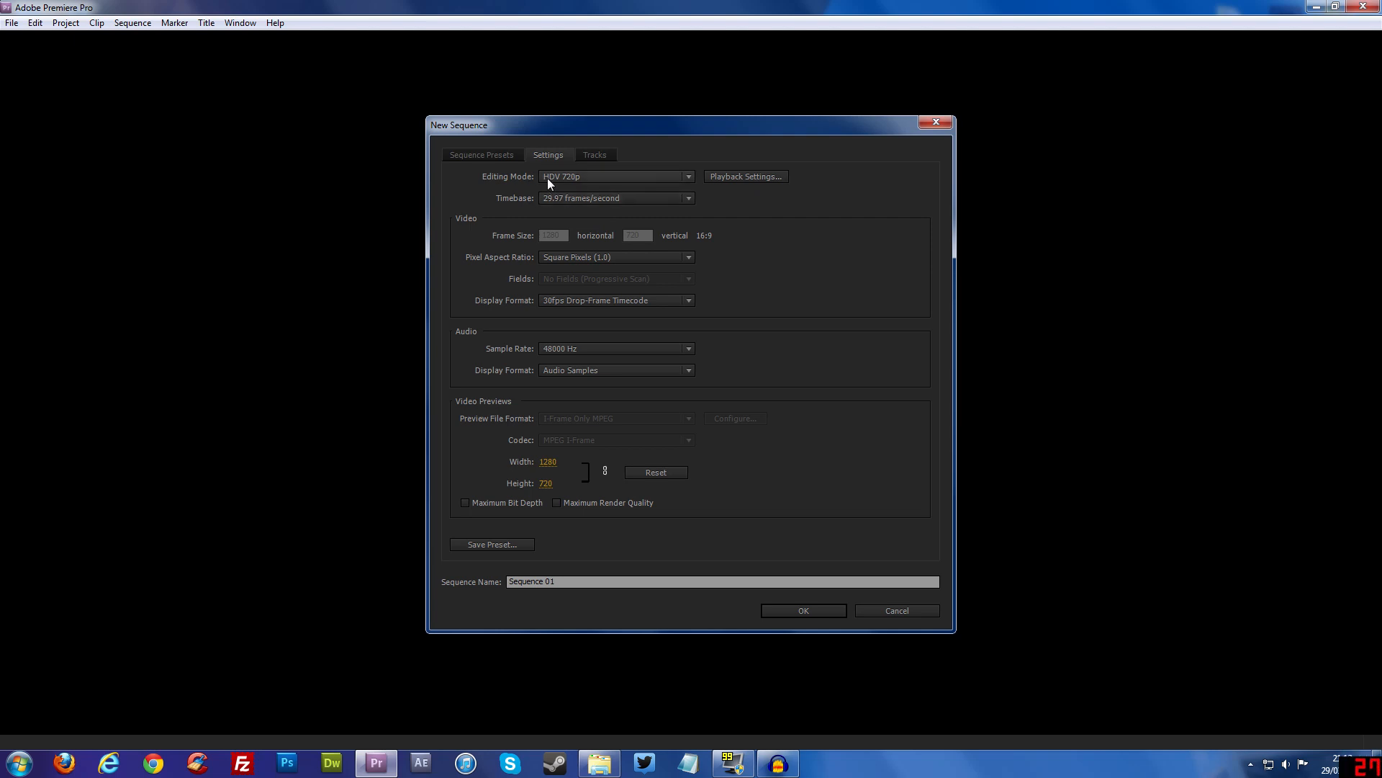
{"action": "left_click", "coordinate": [581, 177]}
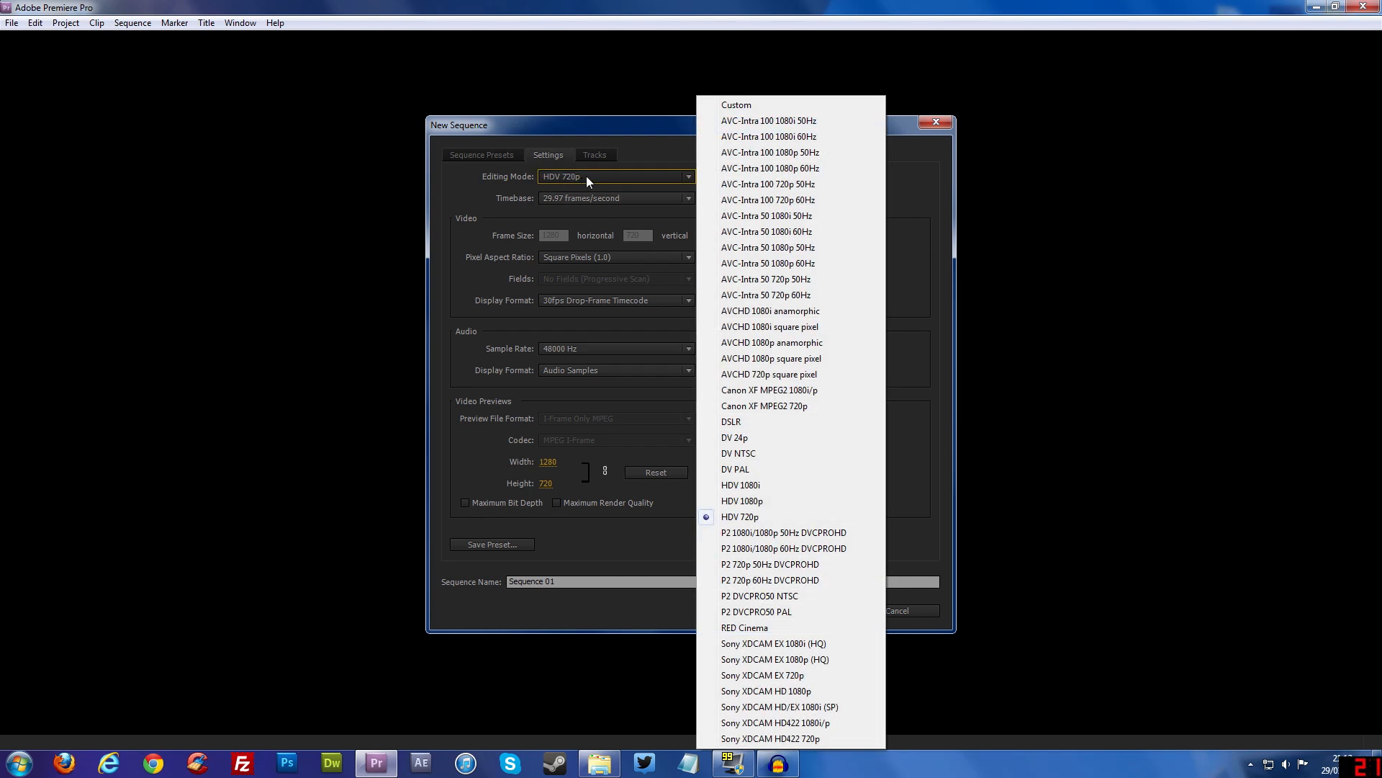
{"action": "left_click", "coordinate": [586, 176]}
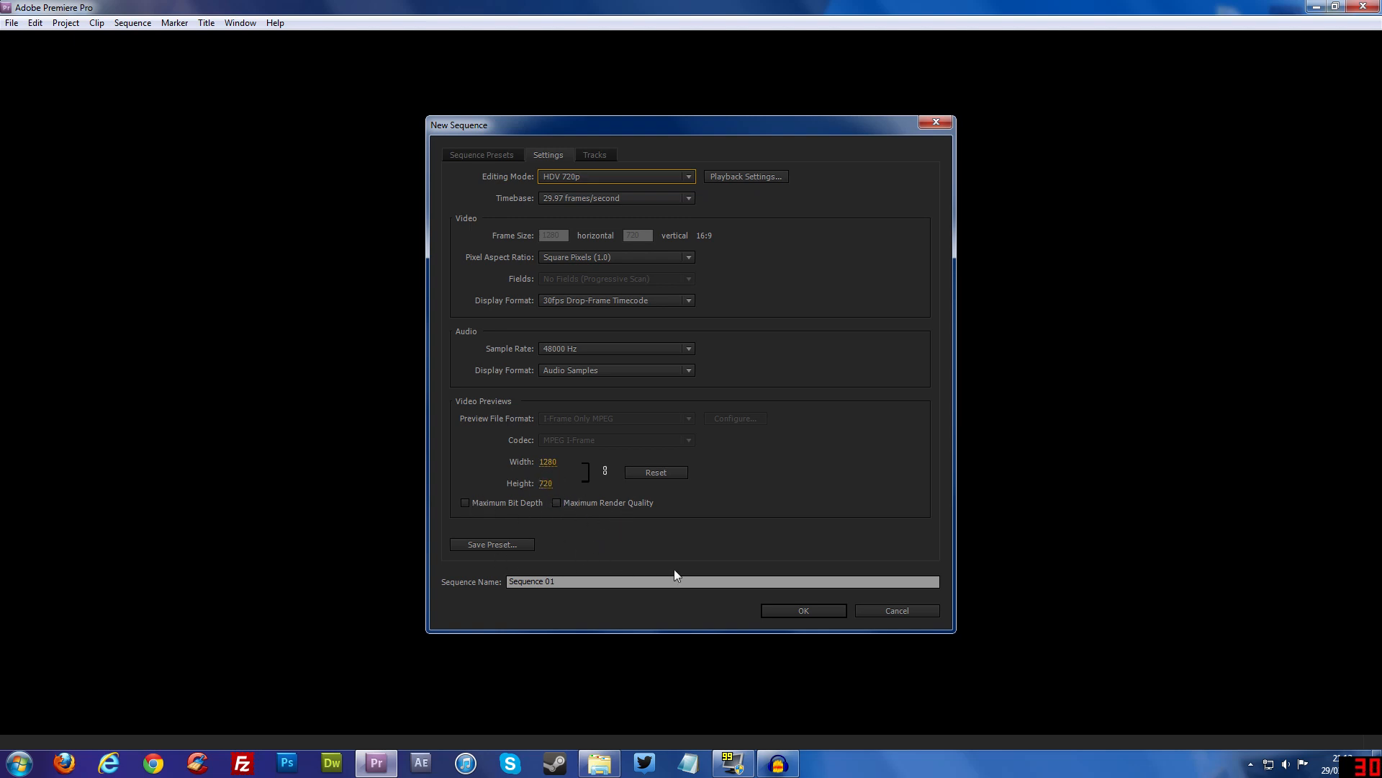
{"action": "left_click", "coordinate": [519, 545]}
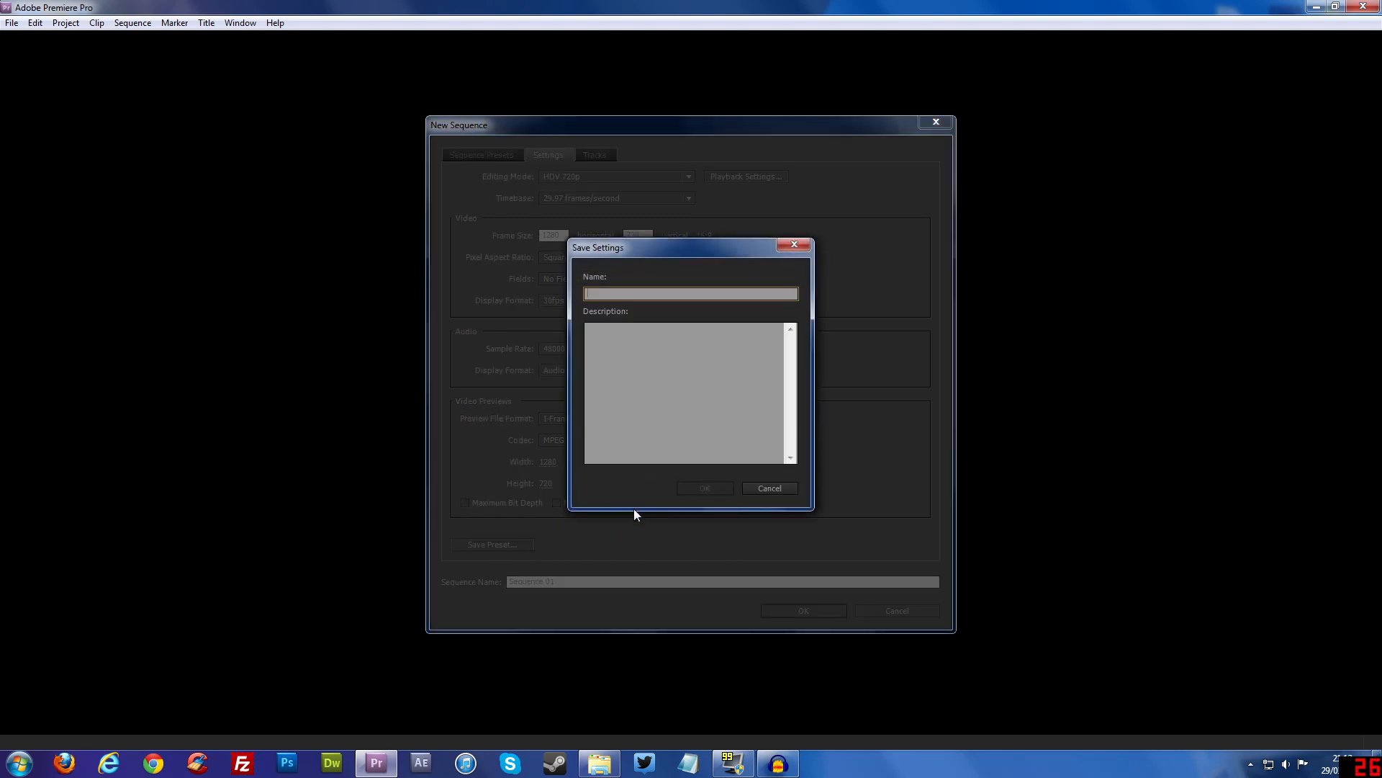
{"action": "left_click", "coordinate": [795, 243]}
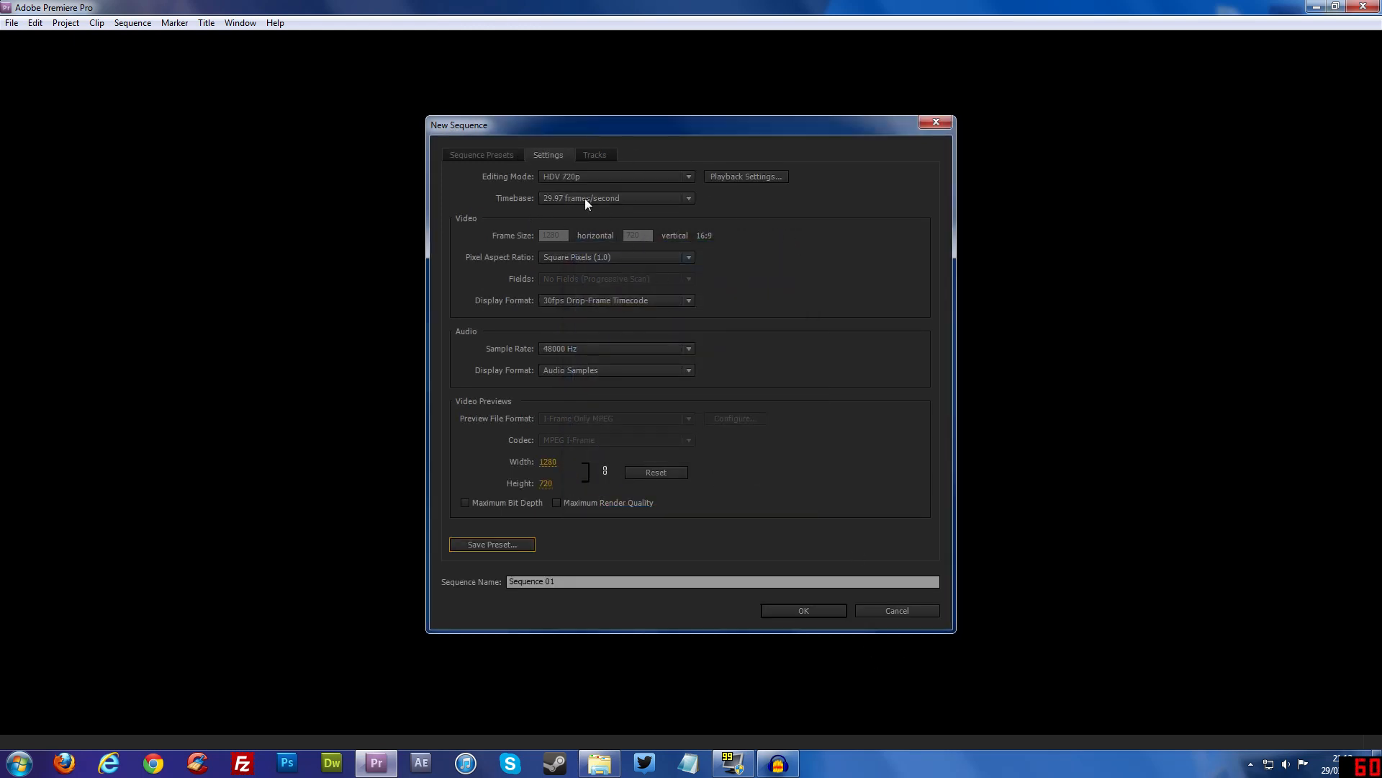
{"action": "left_click", "coordinate": [506, 156]}
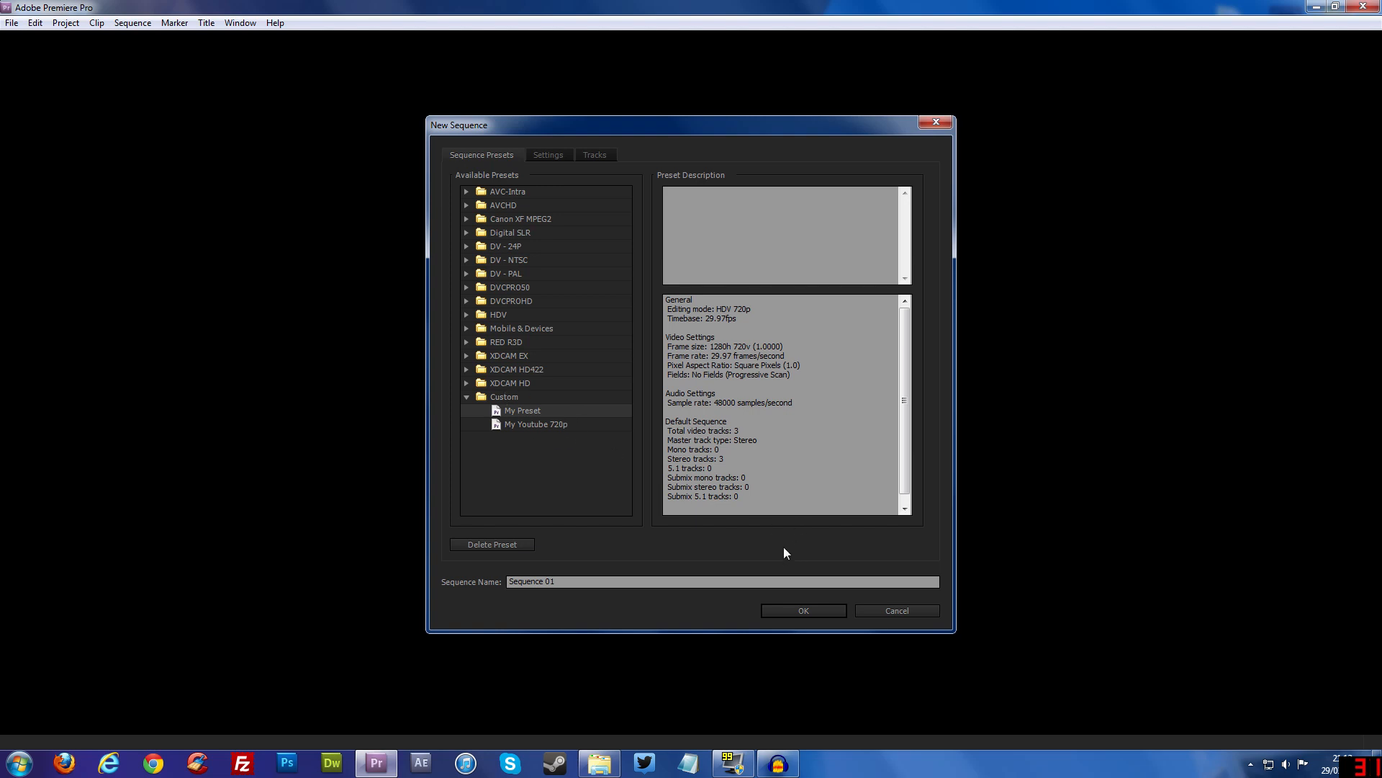
{"action": "left_click", "coordinate": [796, 612]}
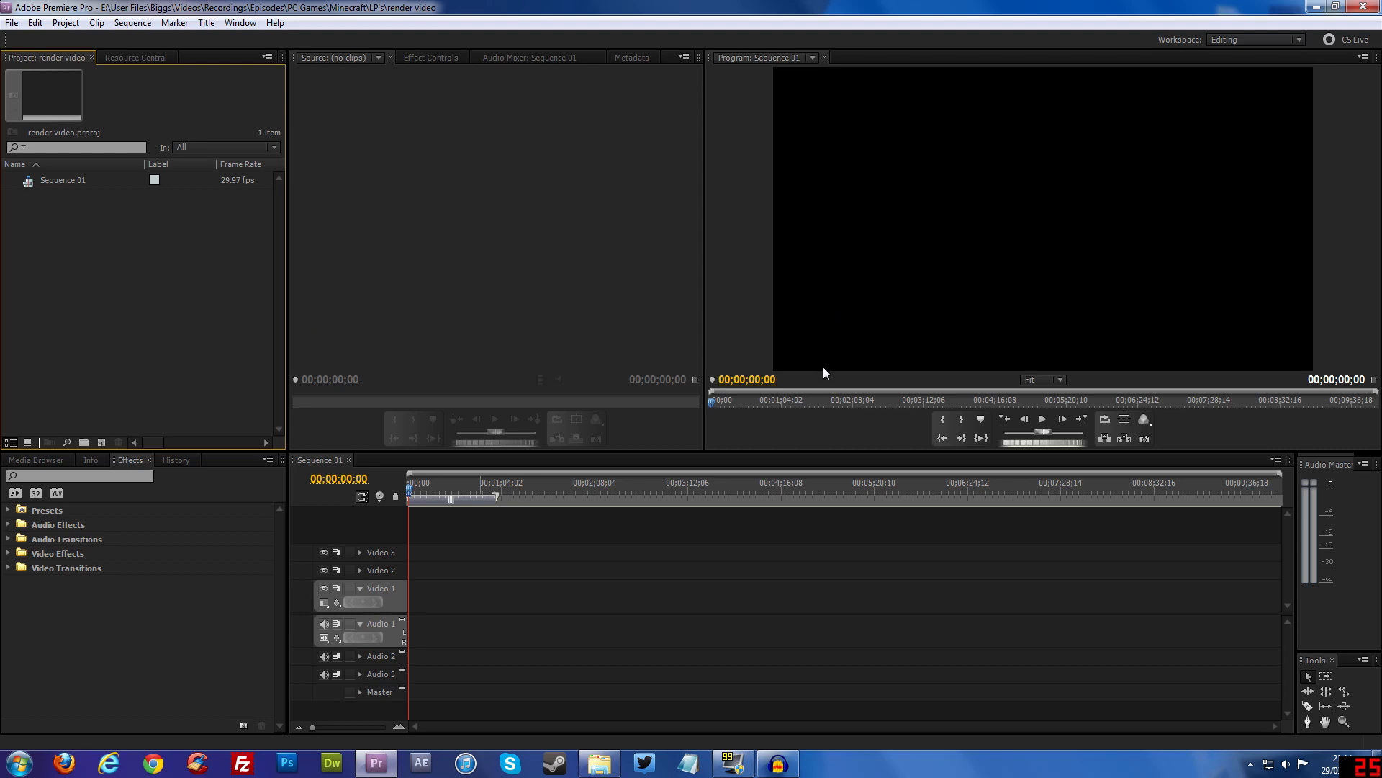
{"action": "left_click", "coordinate": [600, 763]}
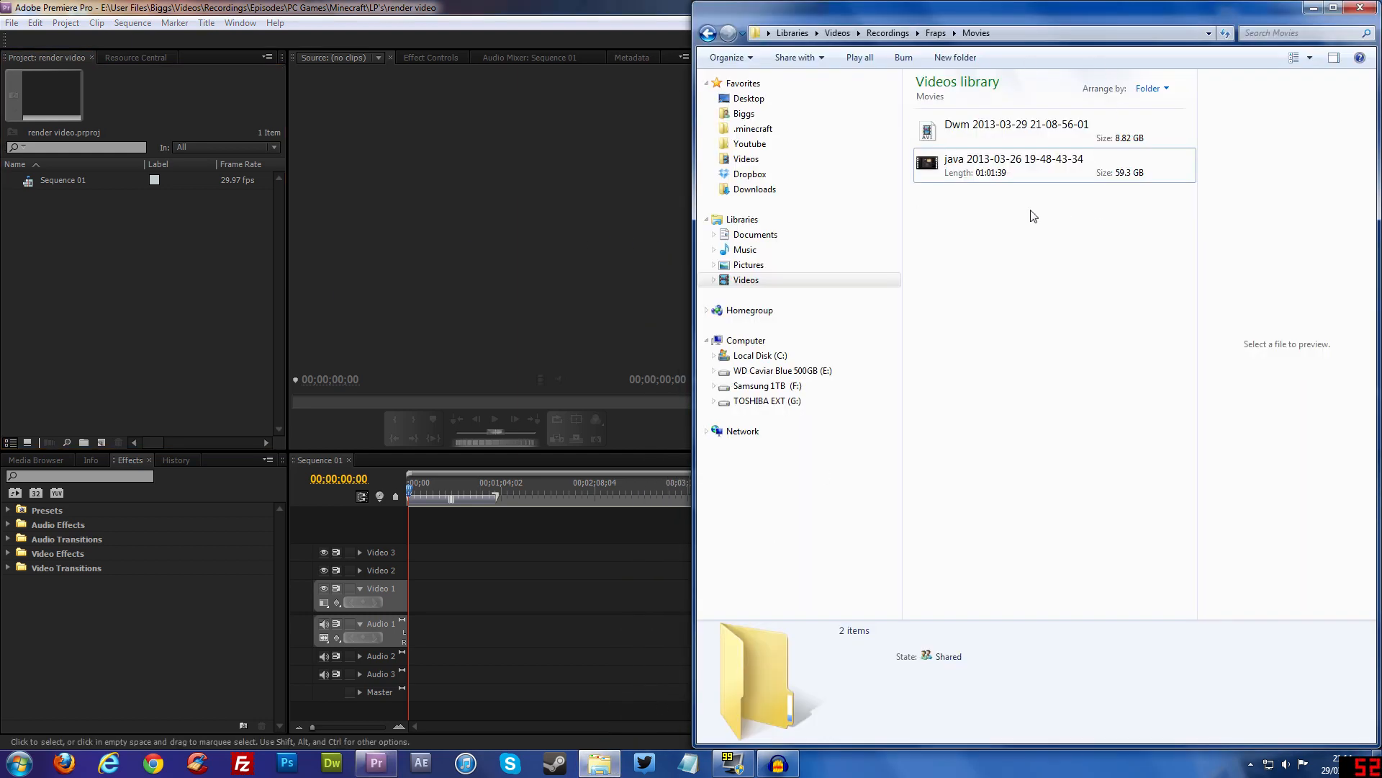
{"action": "left_click", "coordinate": [1021, 140]}
{"action": "left_click", "coordinate": [1001, 160]}
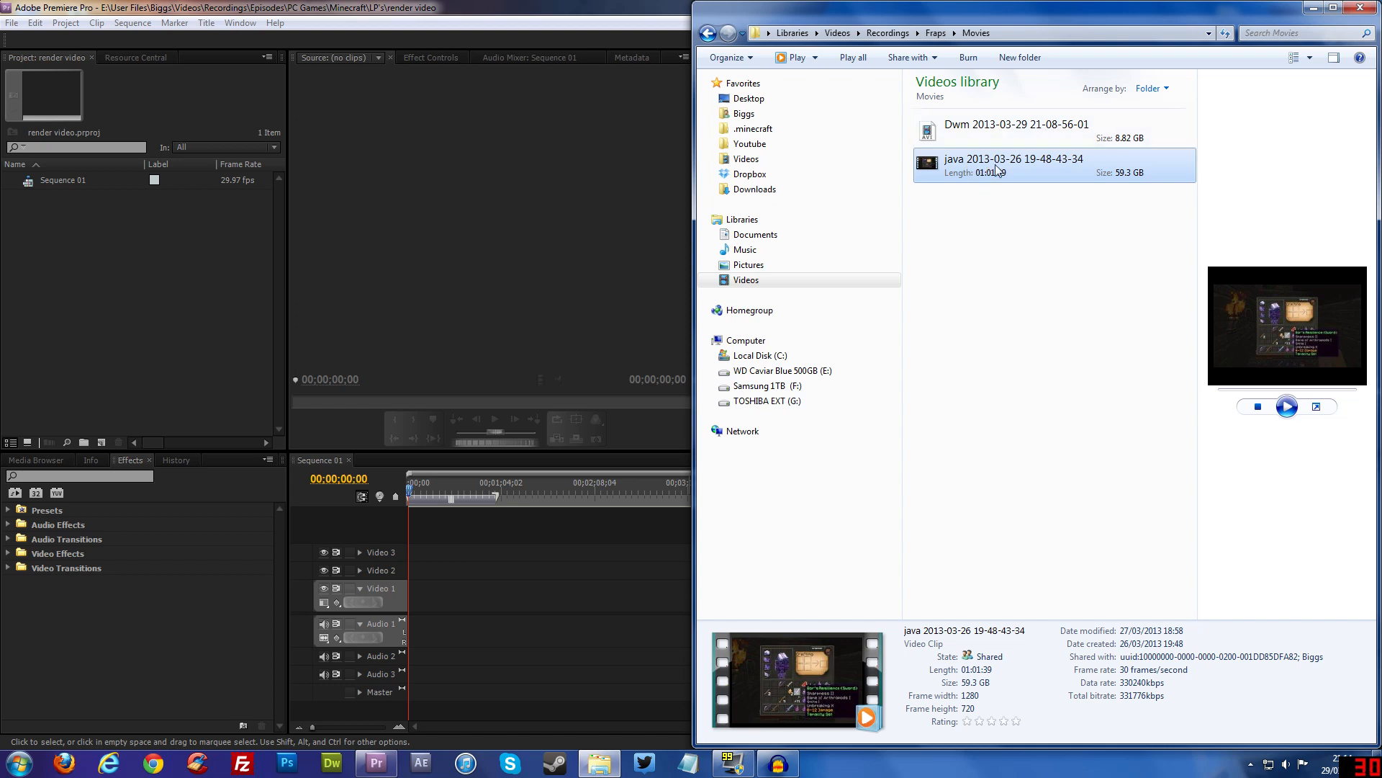
{"action": "left_click_drag", "start_coordinate": [983, 170], "coordinate": [122, 317]}
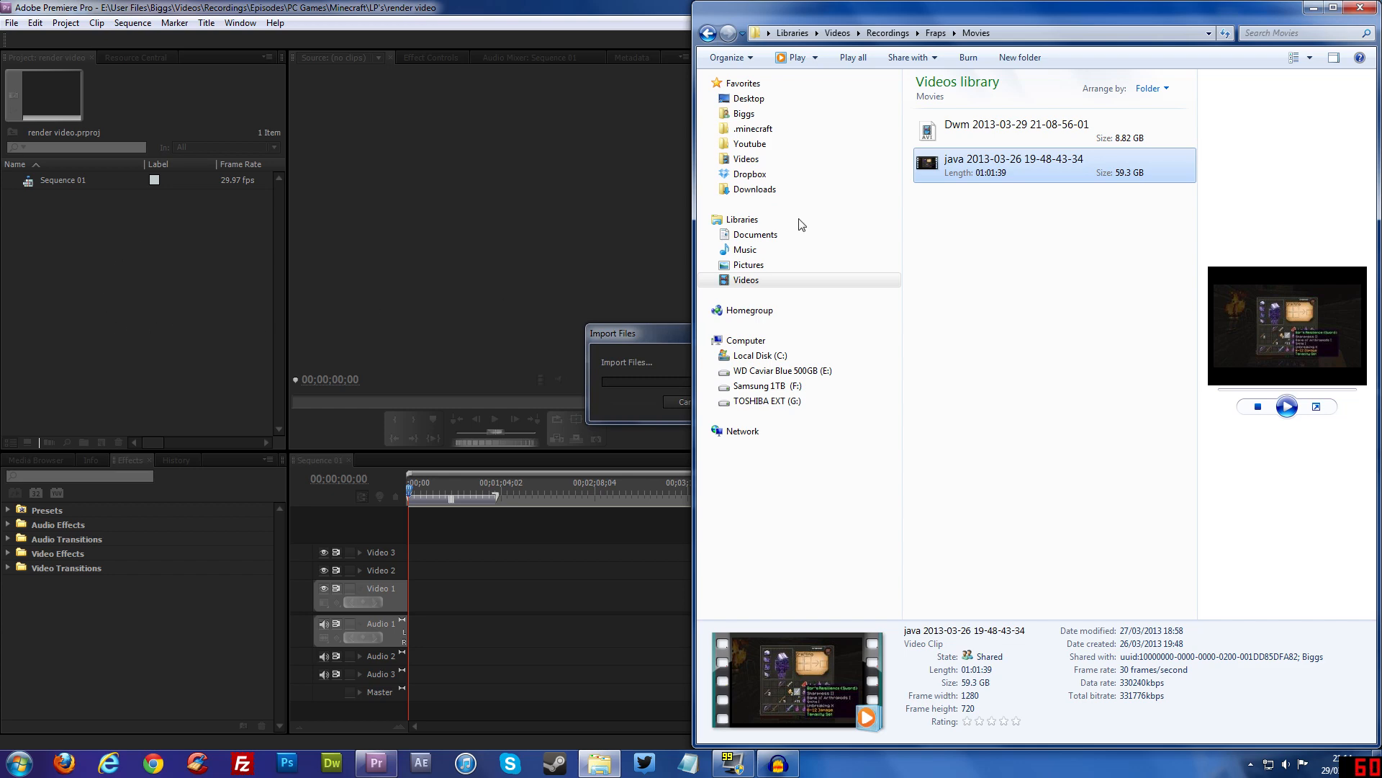
{"action": "left_click", "coordinate": [1315, 9]}
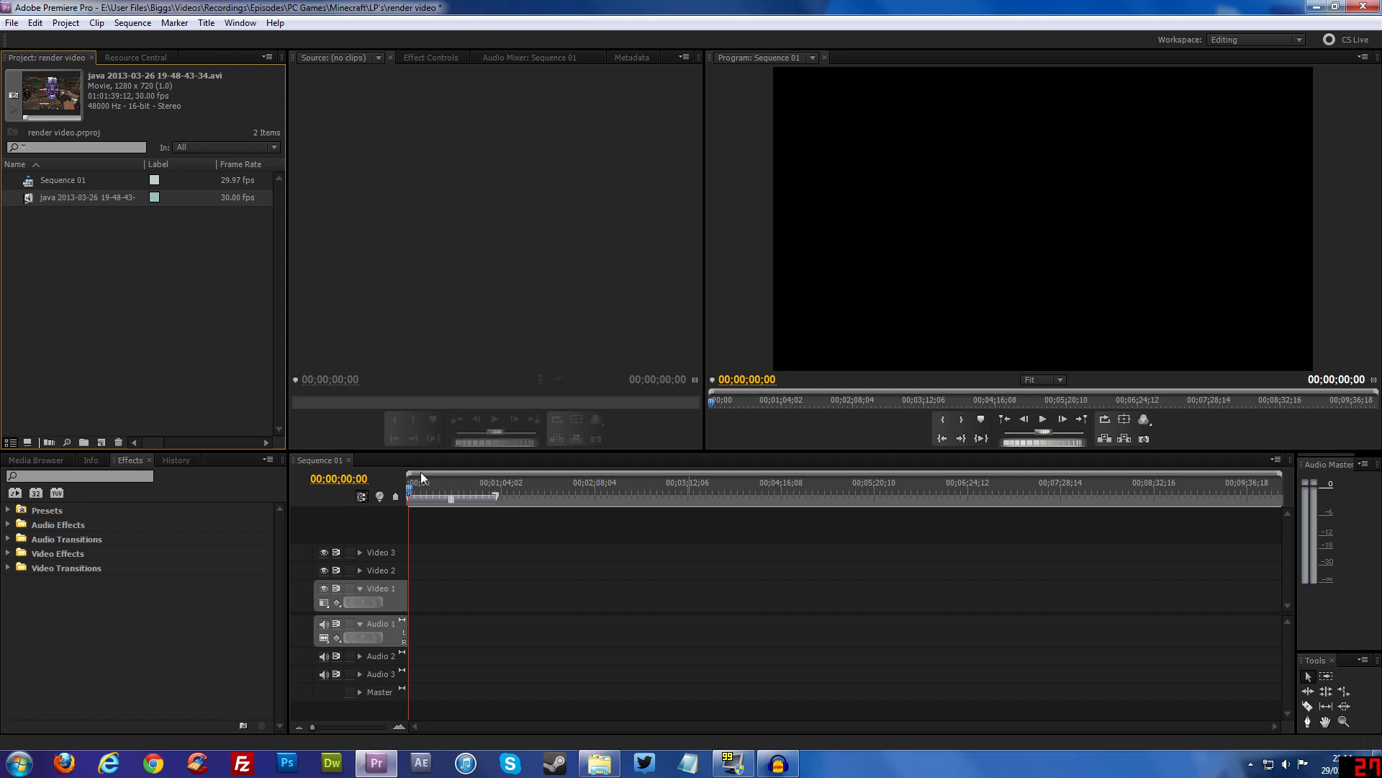
Place the imported clip on Video 1 and Audio 1, and shift it to start at about 00;04;49;29.
{"action": "left_click_drag", "start_coordinate": [86, 198], "coordinate": [497, 597]}
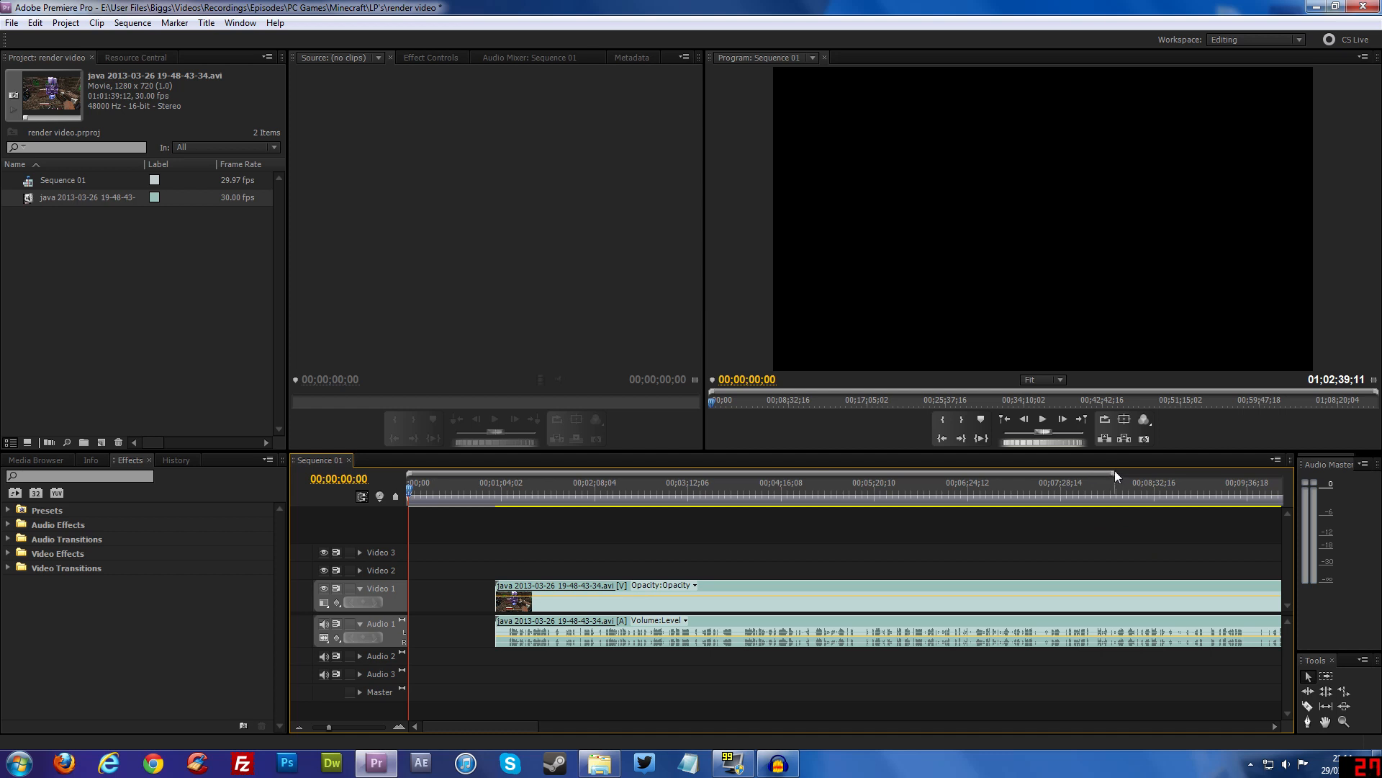
{"action": "left_click_drag", "start_coordinate": [1114, 473], "coordinate": [1280, 473]}
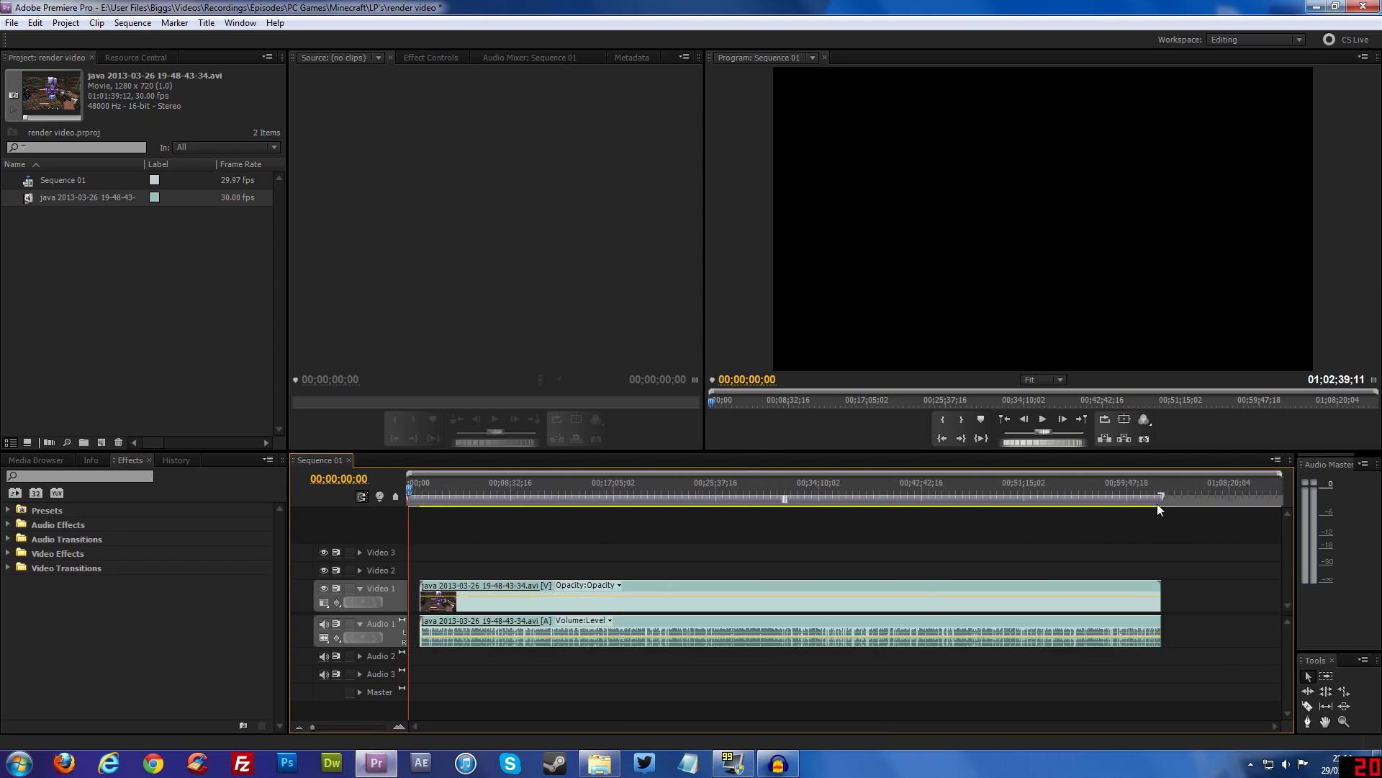
{"action": "left_click_drag", "start_coordinate": [802, 586], "coordinate": [850, 605]}
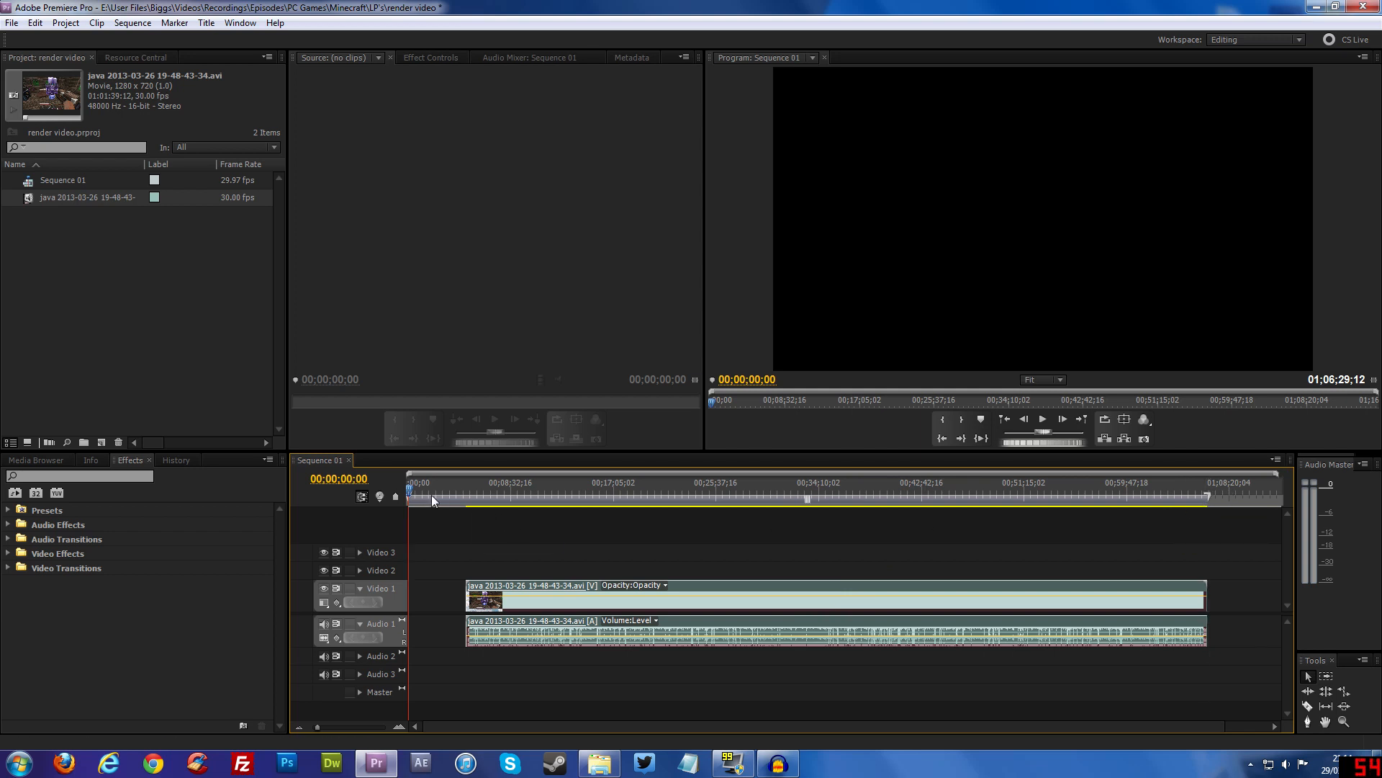
Fit the timeline's work area to the clip, from 00;04;49;29 to 01;06;29;12.
{"action": "left_click_drag", "start_coordinate": [408, 498], "coordinate": [467, 499]}
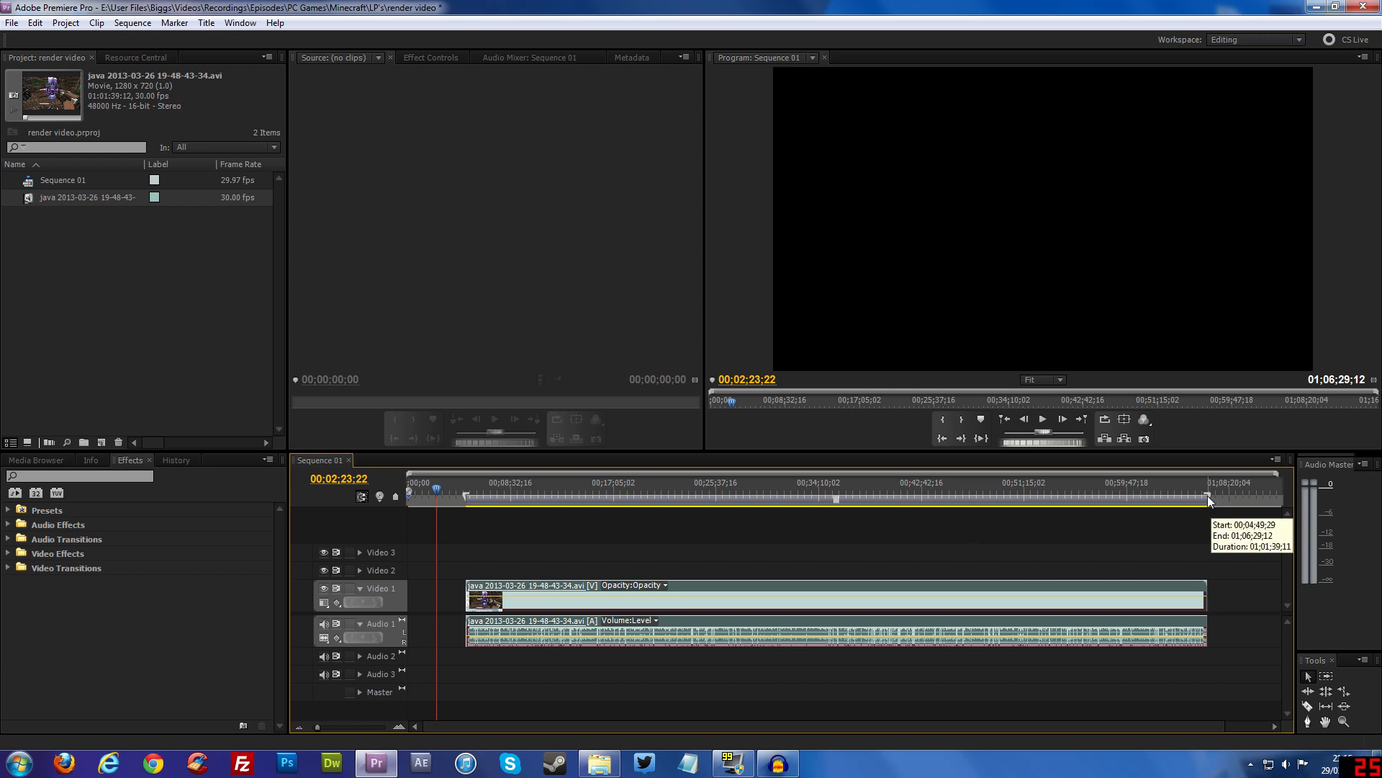
{"action": "left_click_drag", "start_coordinate": [1208, 496], "coordinate": [1265, 500]}
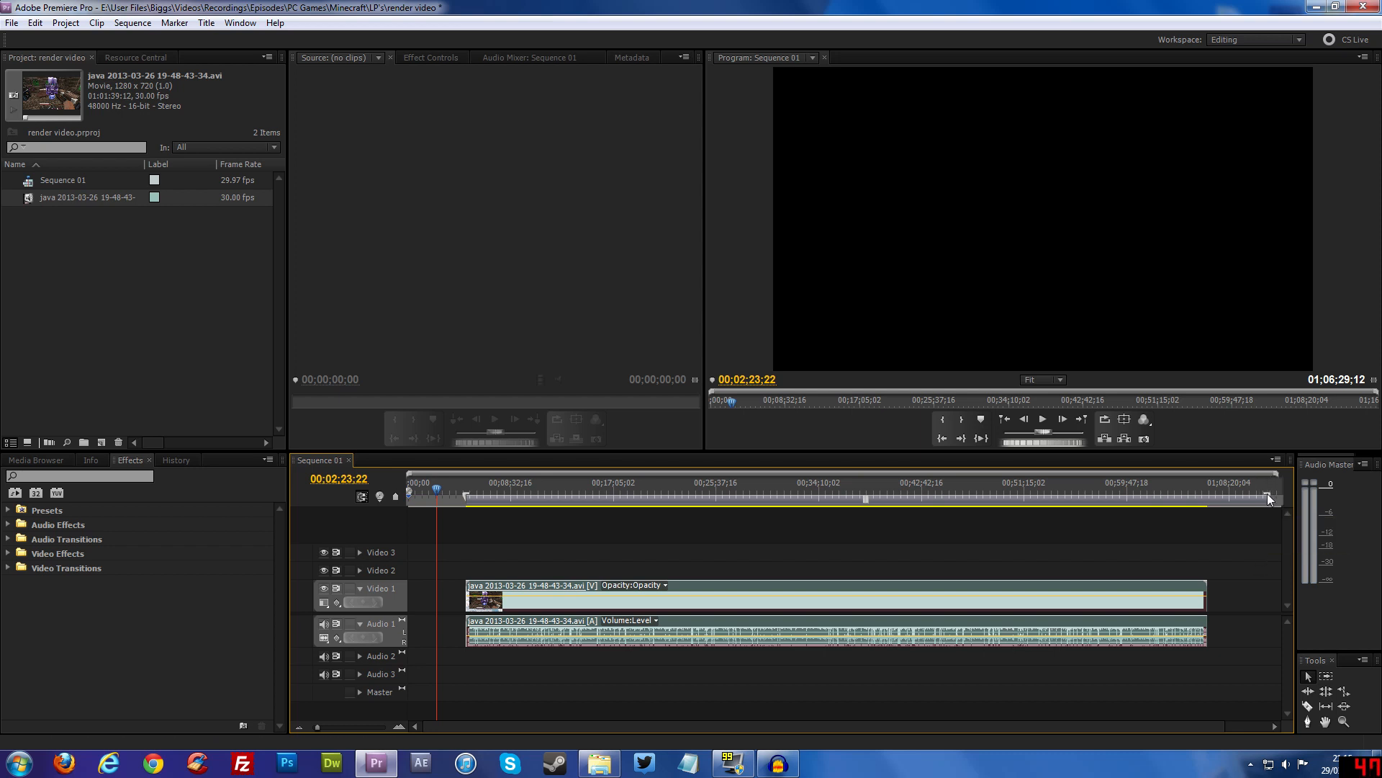
{"action": "left_click_drag", "start_coordinate": [1267, 494], "coordinate": [1198, 517]}
Split the clip with the Razor tool at 00;11;33;18 and delete the section after the cut.
{"action": "left_click_drag", "start_coordinate": [433, 486], "coordinate": [547, 533]}
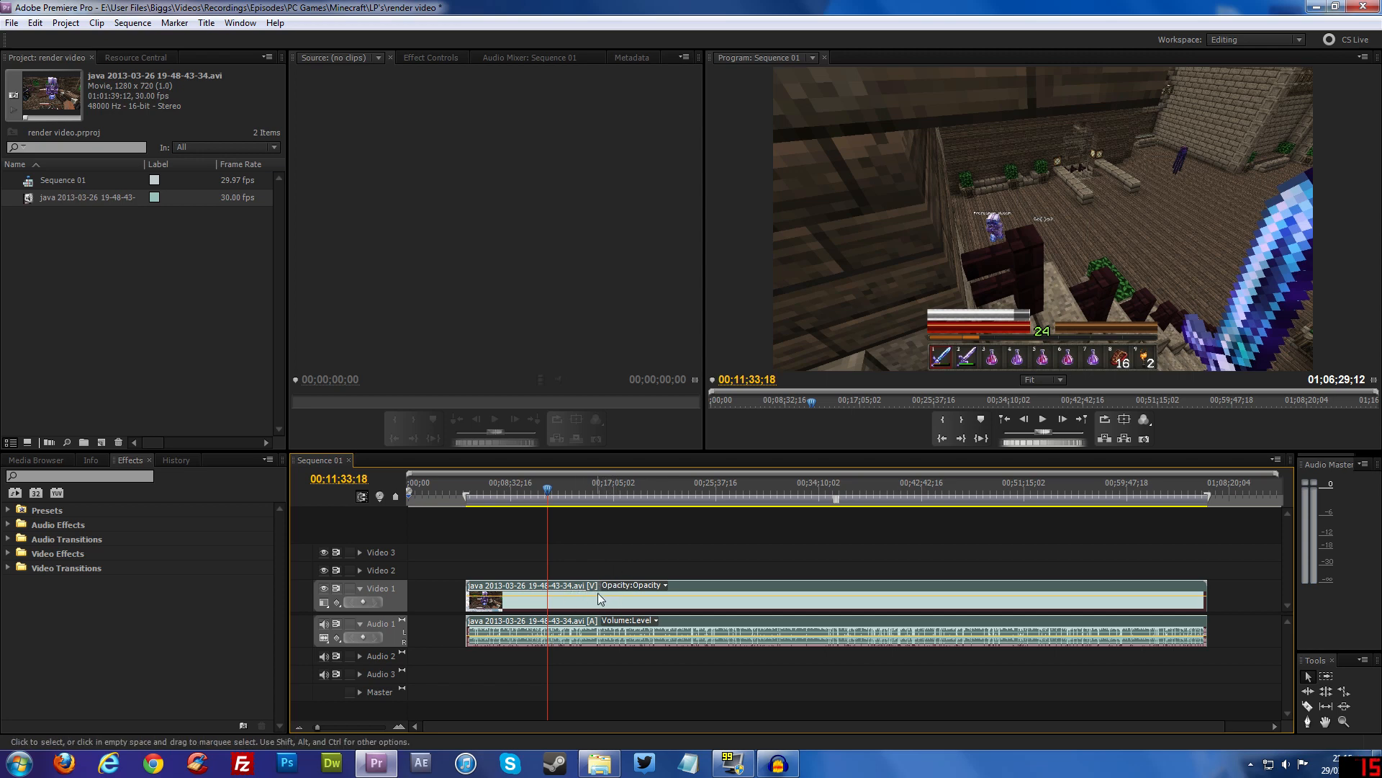
{"action": "key", "text": "c"}
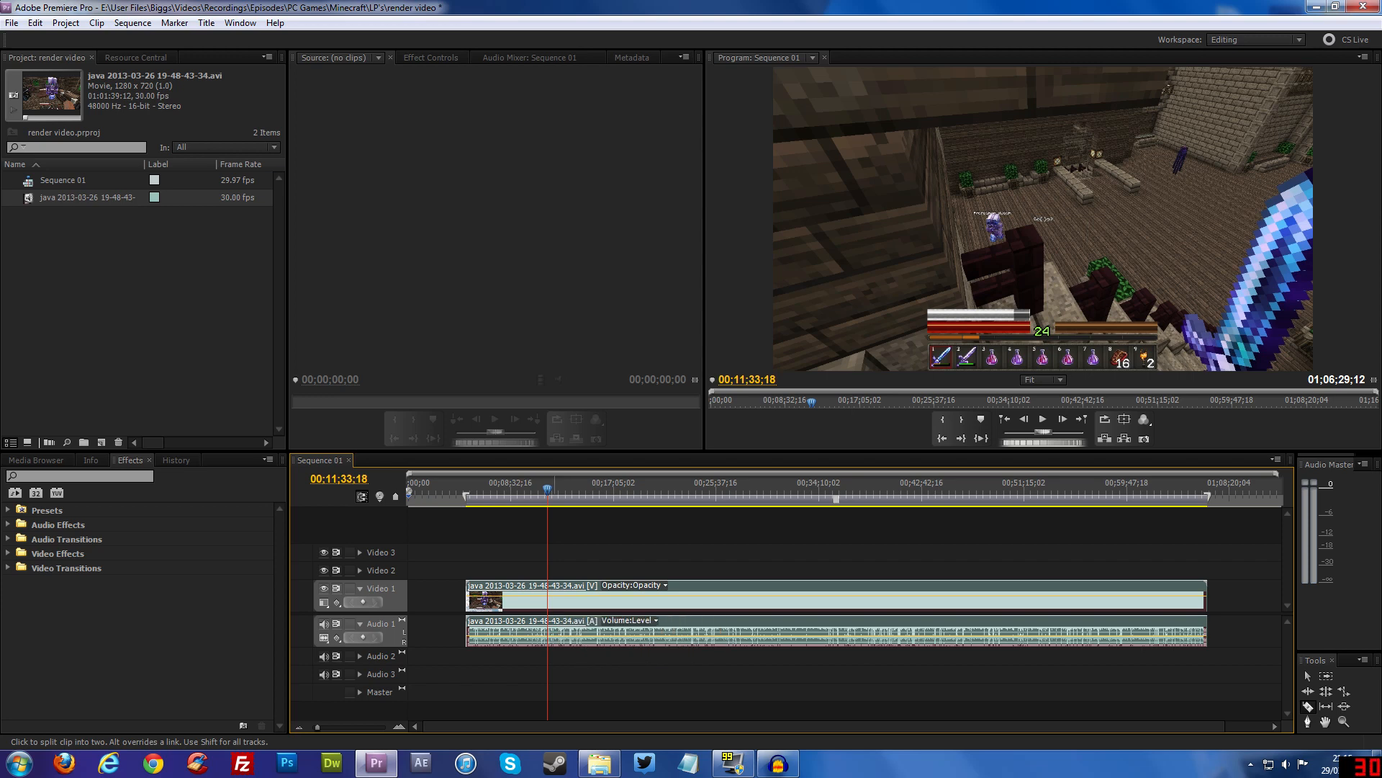
{"action": "left_click", "coordinate": [546, 635]}
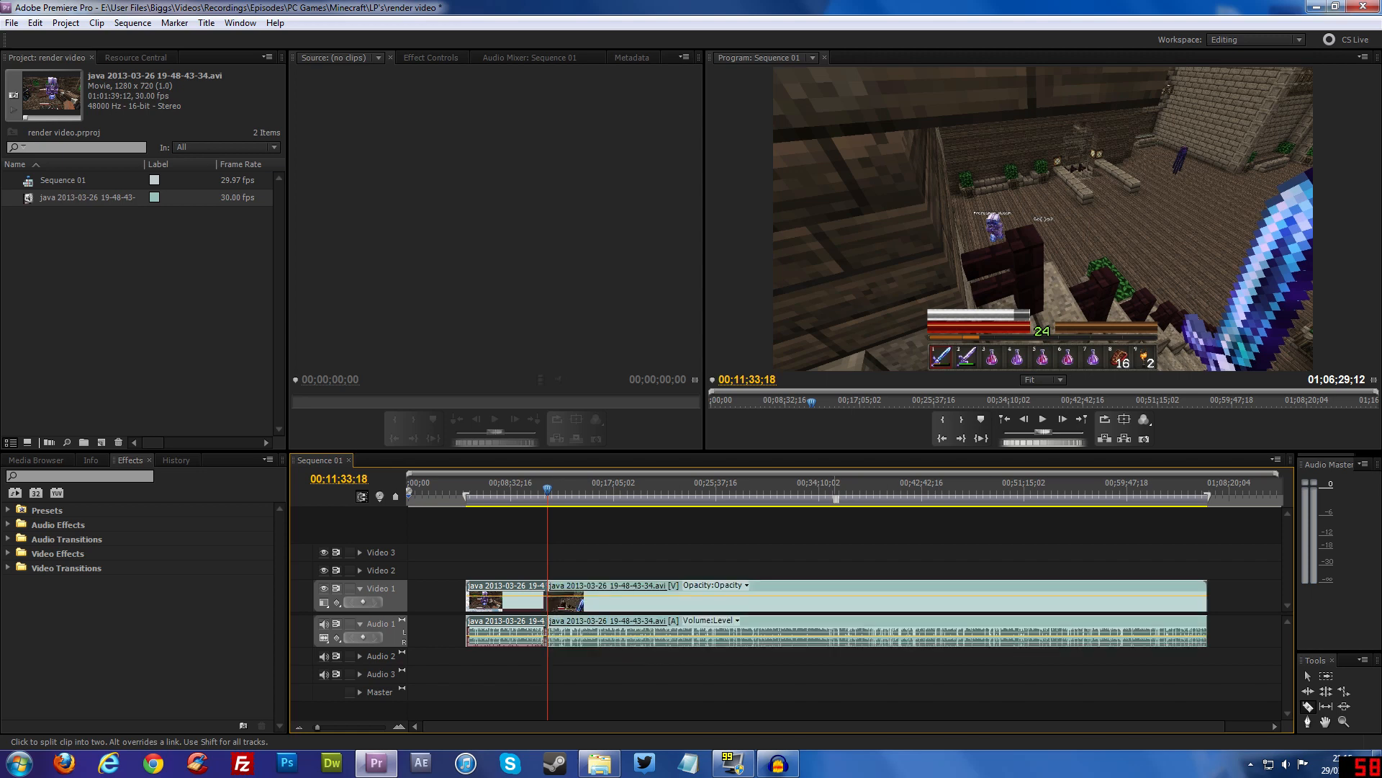
{"action": "key", "text": "v"}
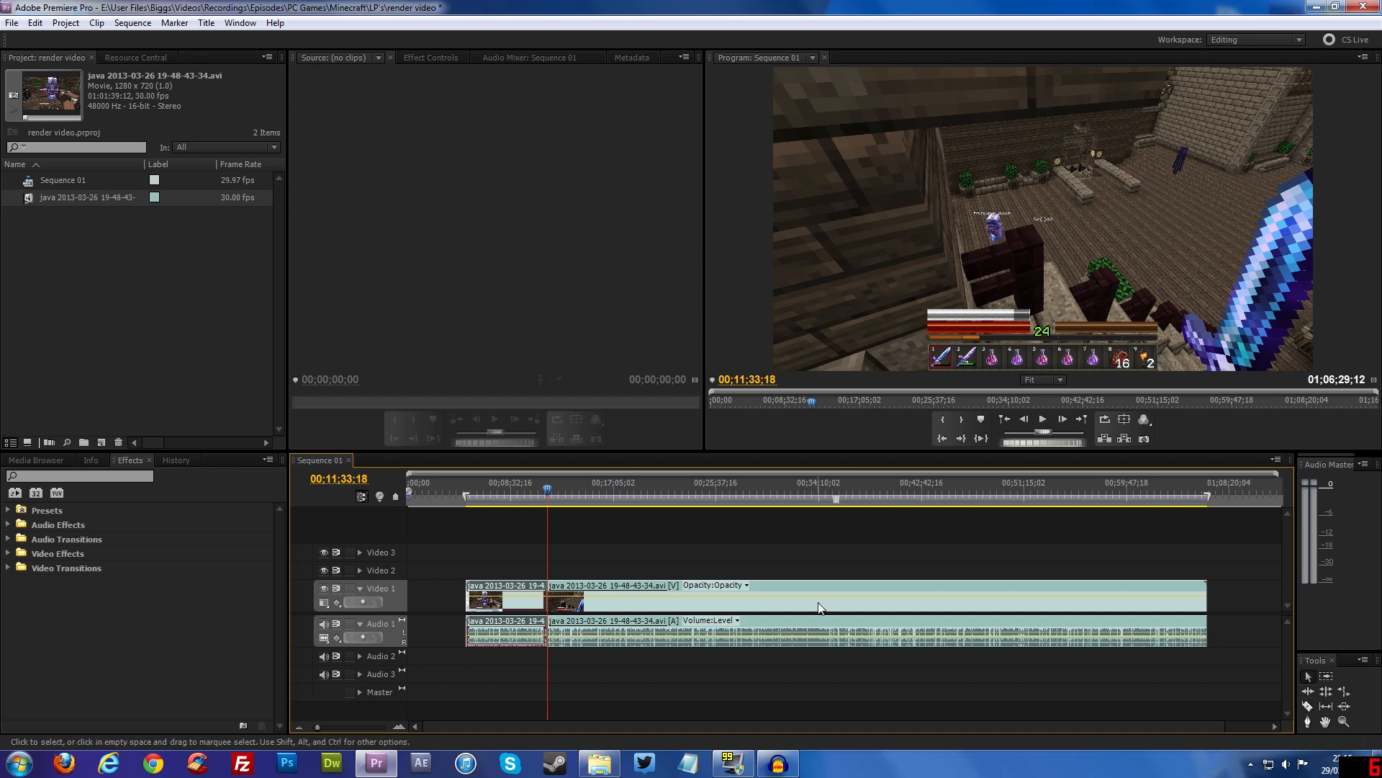
{"action": "left_click", "coordinate": [810, 607]}
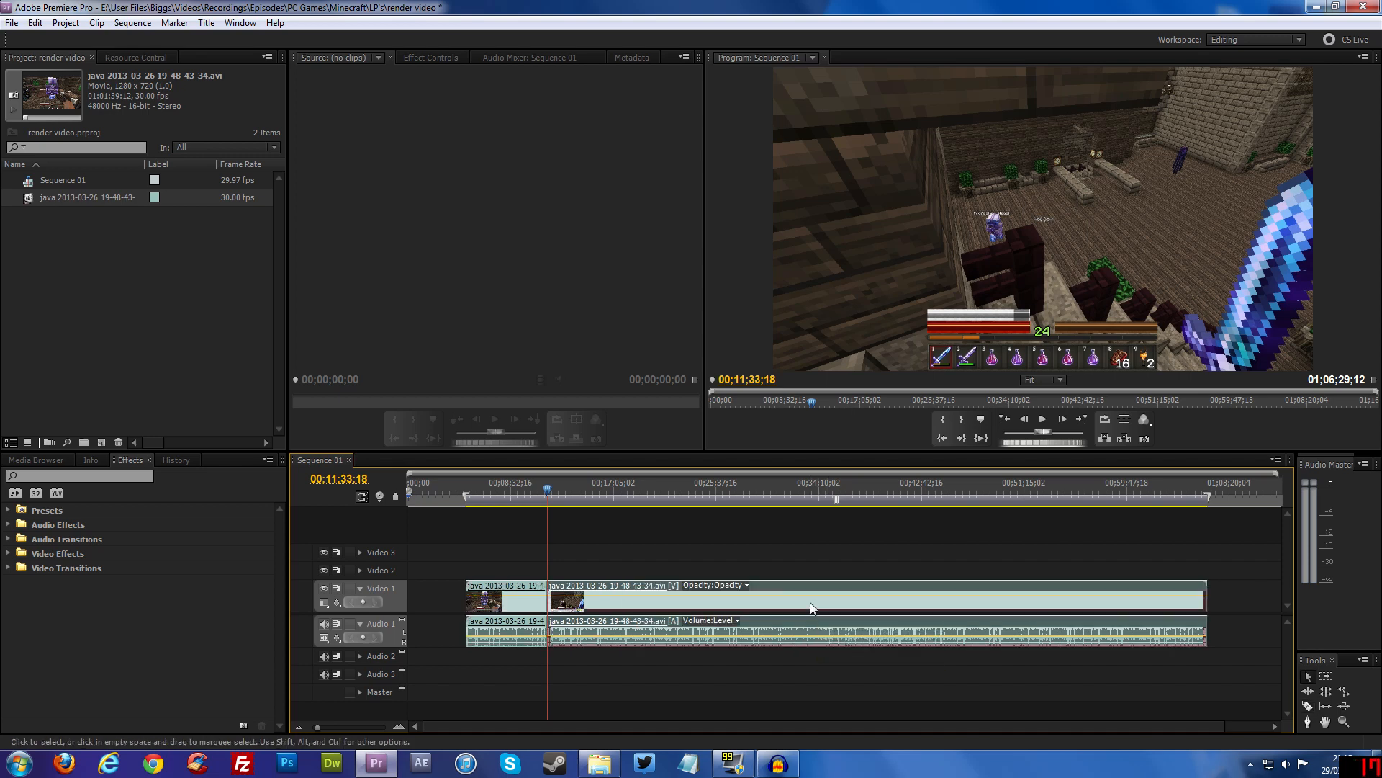
{"action": "key", "text": "Delete"}
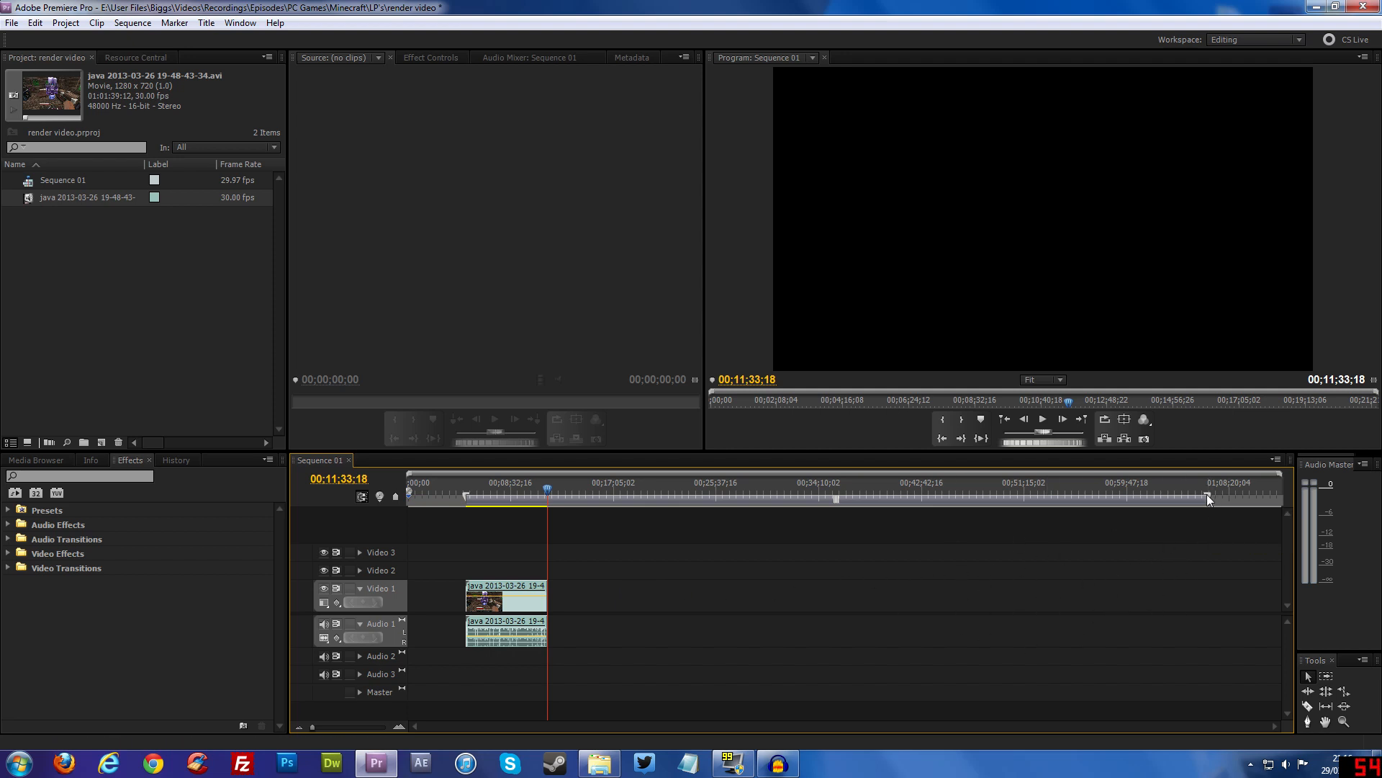
Pull the work area's end back to the clip's end, and cut away the part of the clip after 00;07;14;27.
{"action": "left_click_drag", "start_coordinate": [1208, 494], "coordinate": [496, 497]}
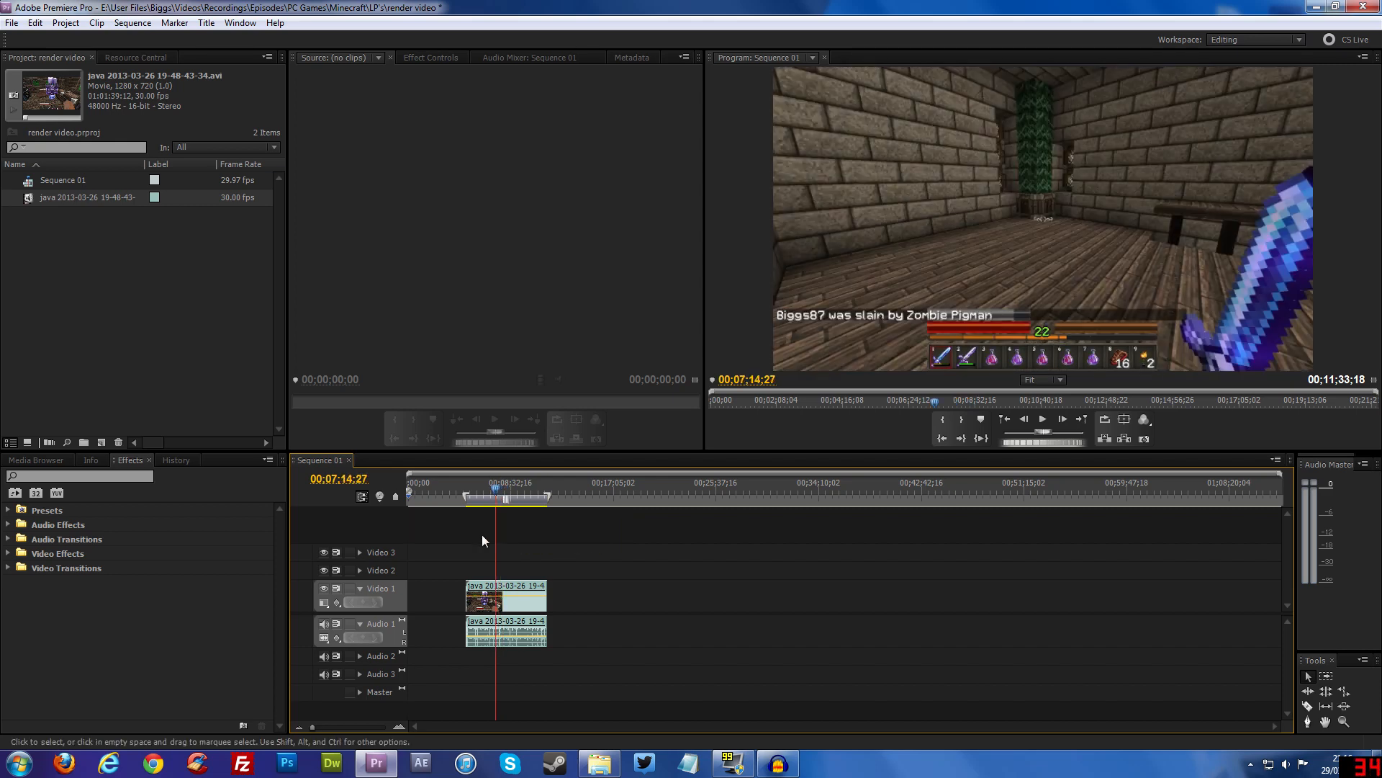
{"action": "key", "text": "c"}
{"action": "left_click", "coordinate": [496, 598]}
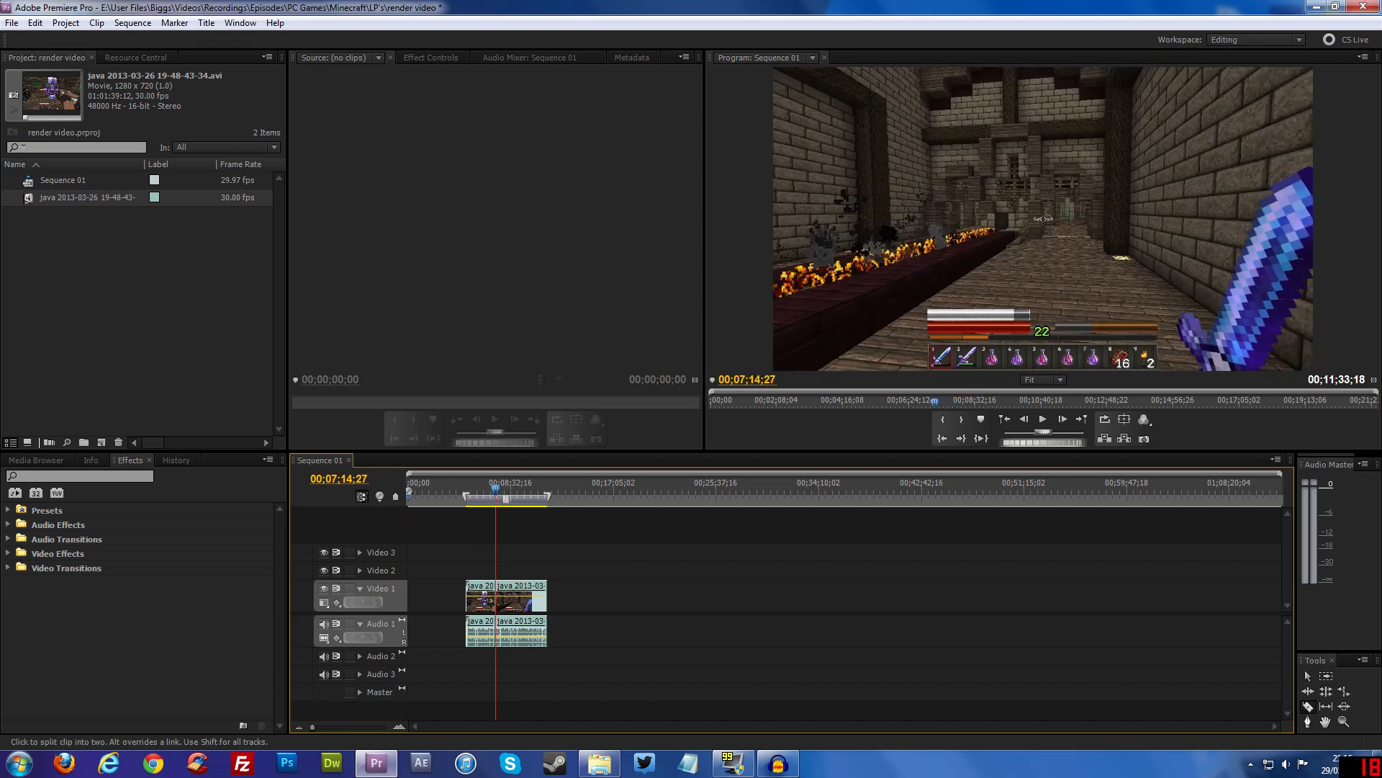
{"action": "key", "text": "v"}
{"action": "left_click", "coordinate": [516, 597]}
{"action": "key", "text": "Delete"}
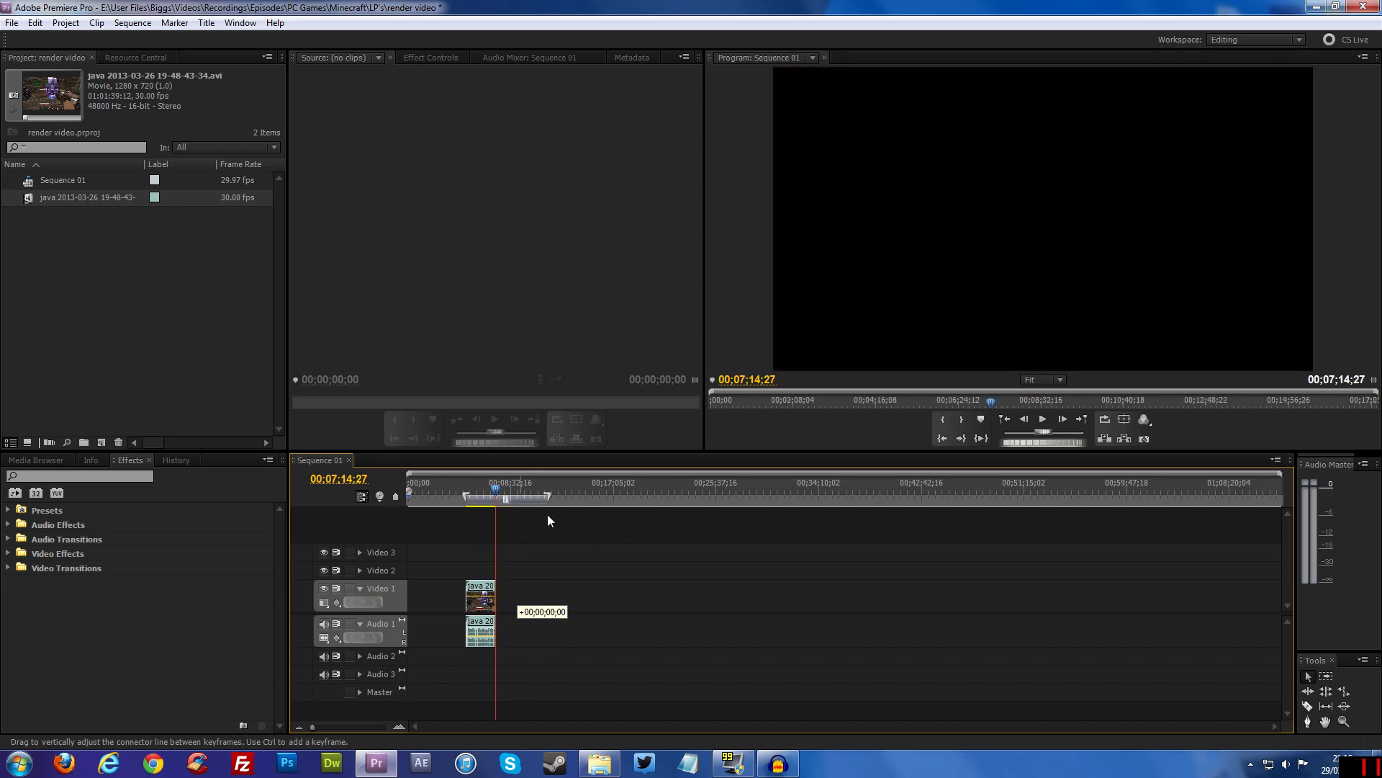
Shorten the work area so that it ends at the trimmed clip's end, 00;07;14;27.
{"action": "left_click_drag", "start_coordinate": [551, 494], "coordinate": [494, 498]}
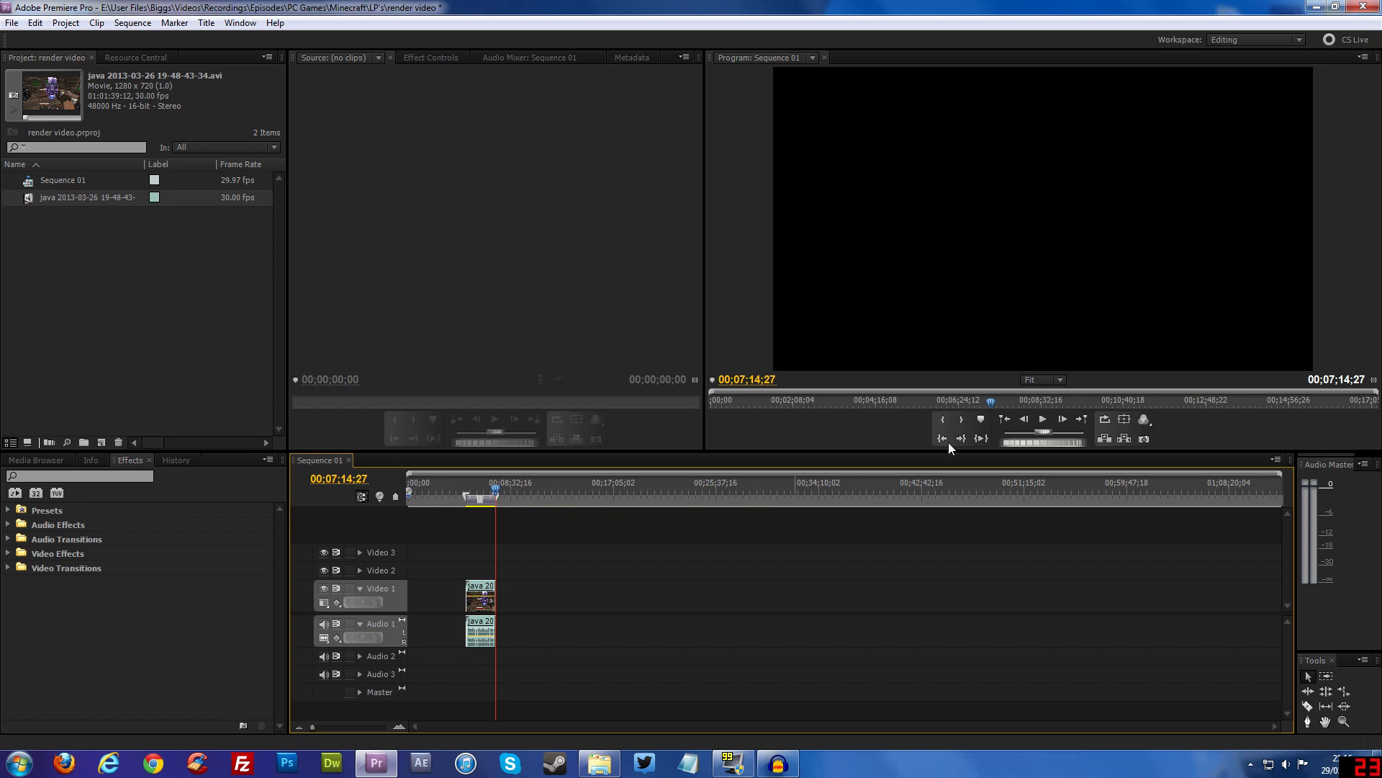
{"action": "left_click_drag", "start_coordinate": [1279, 473], "coordinate": [772, 537]}
{"action": "scroll", "coordinate": [1013, 579], "scroll_direction": "up", "scroll_amount": 3}
{"action": "scroll", "coordinate": [1012, 576], "scroll_direction": "up", "scroll_amount": 4}
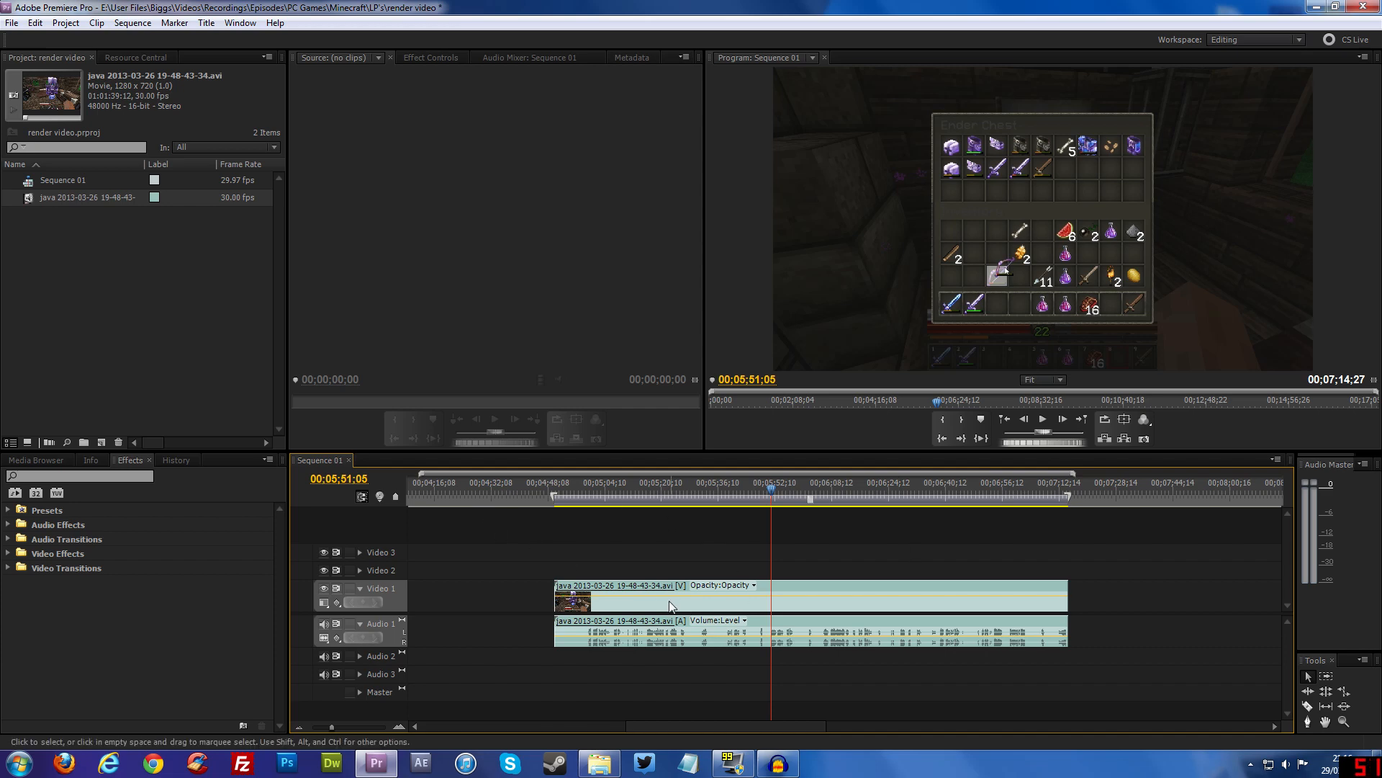
Import the video USE IT from the Projects > Intro folder of the Videos library into the project.
{"action": "left_click", "coordinate": [600, 762]}
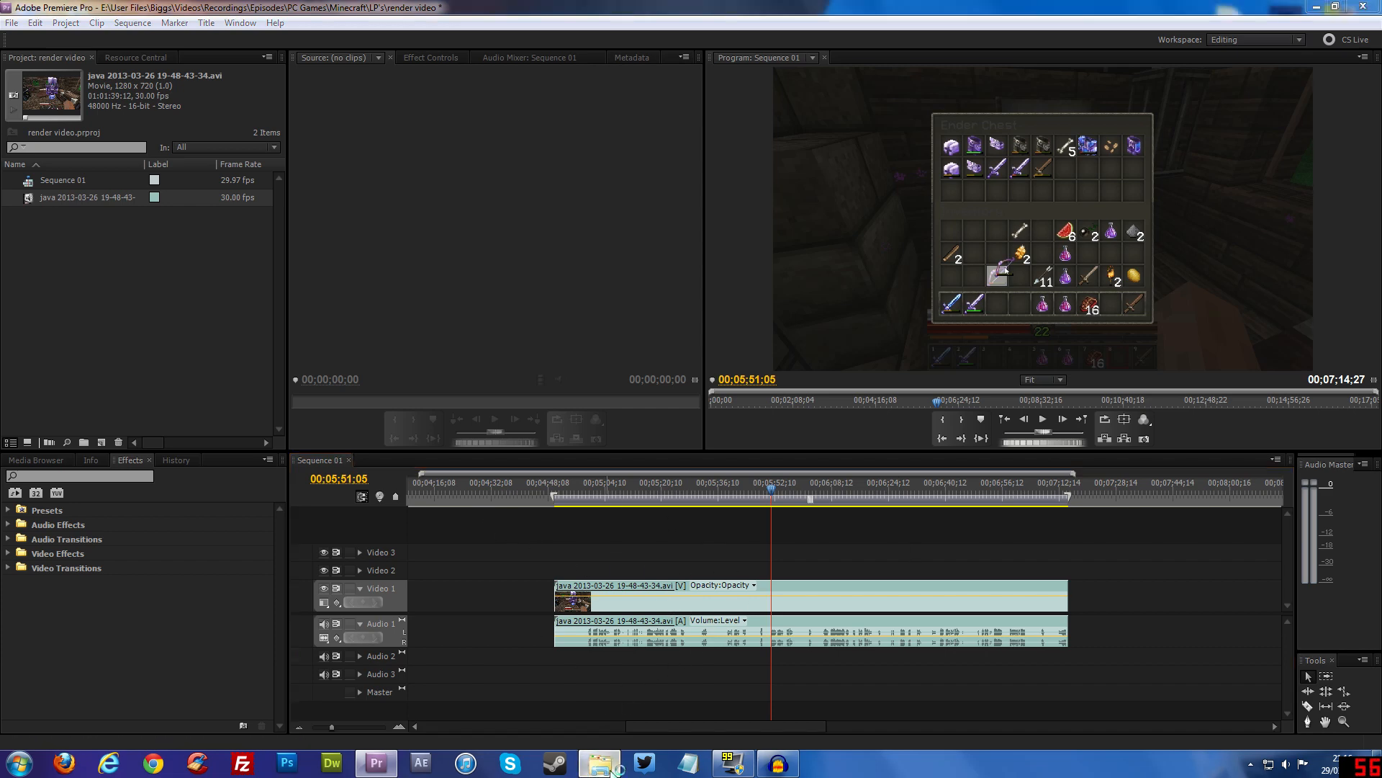
{"action": "left_click", "coordinate": [888, 33]}
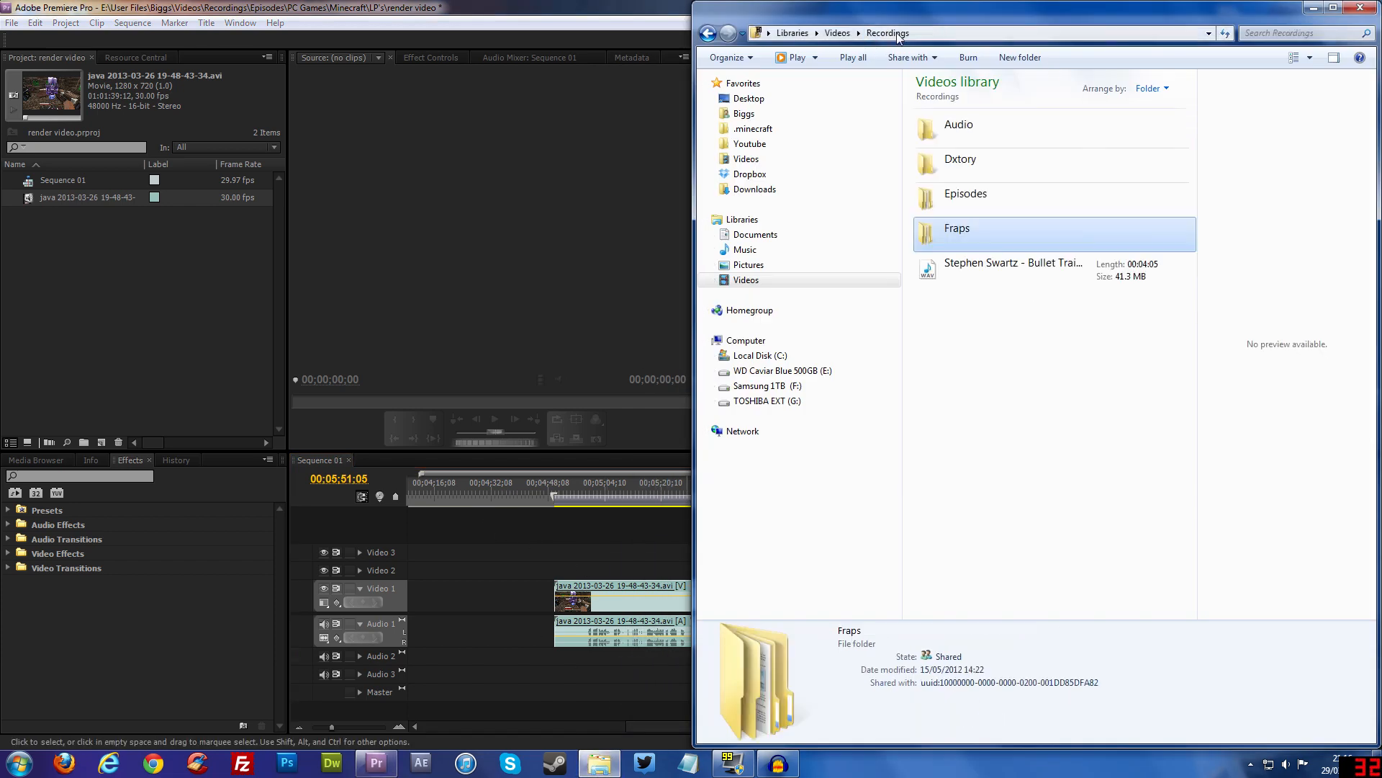
{"action": "left_click", "coordinate": [838, 33]}
{"action": "left_click", "coordinate": [983, 230]}
{"action": "double_click", "coordinate": [984, 230]}
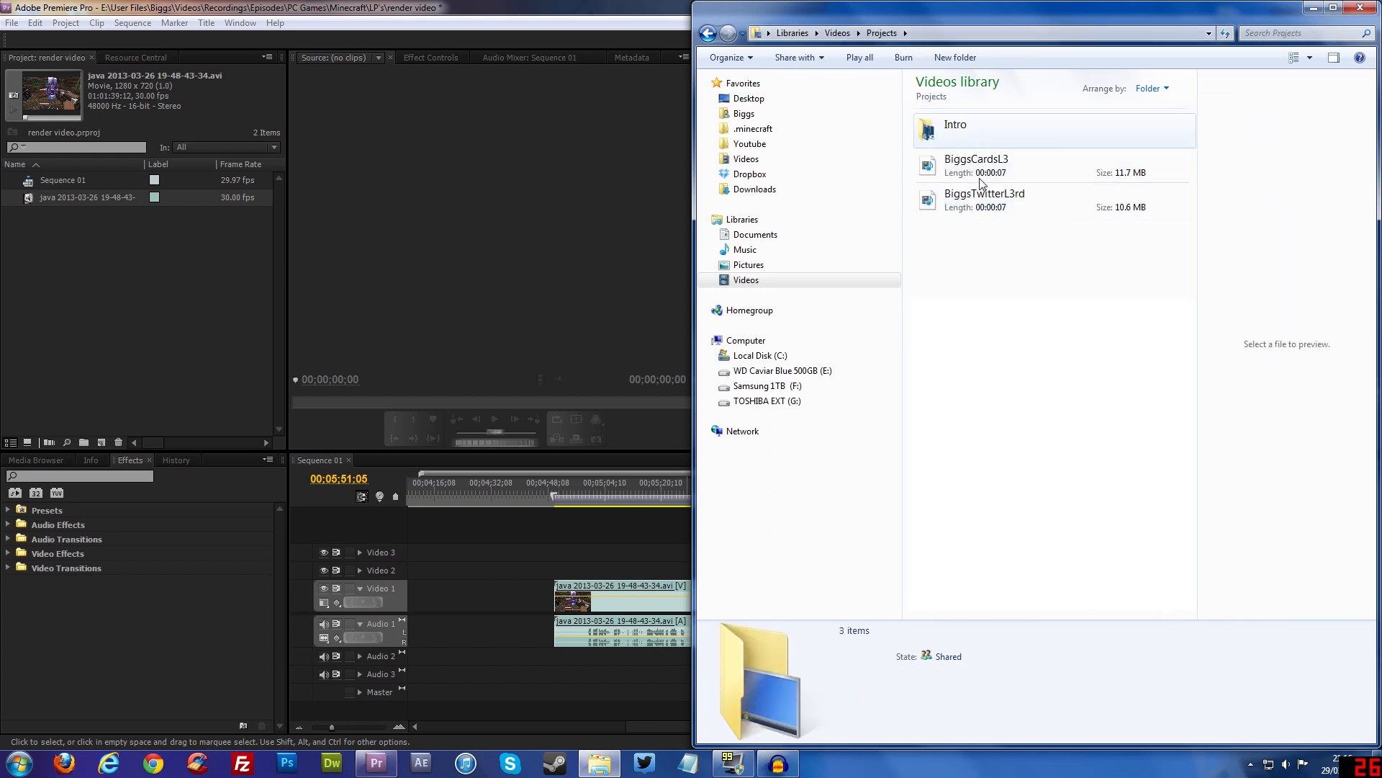
{"action": "double_click", "coordinate": [970, 137]}
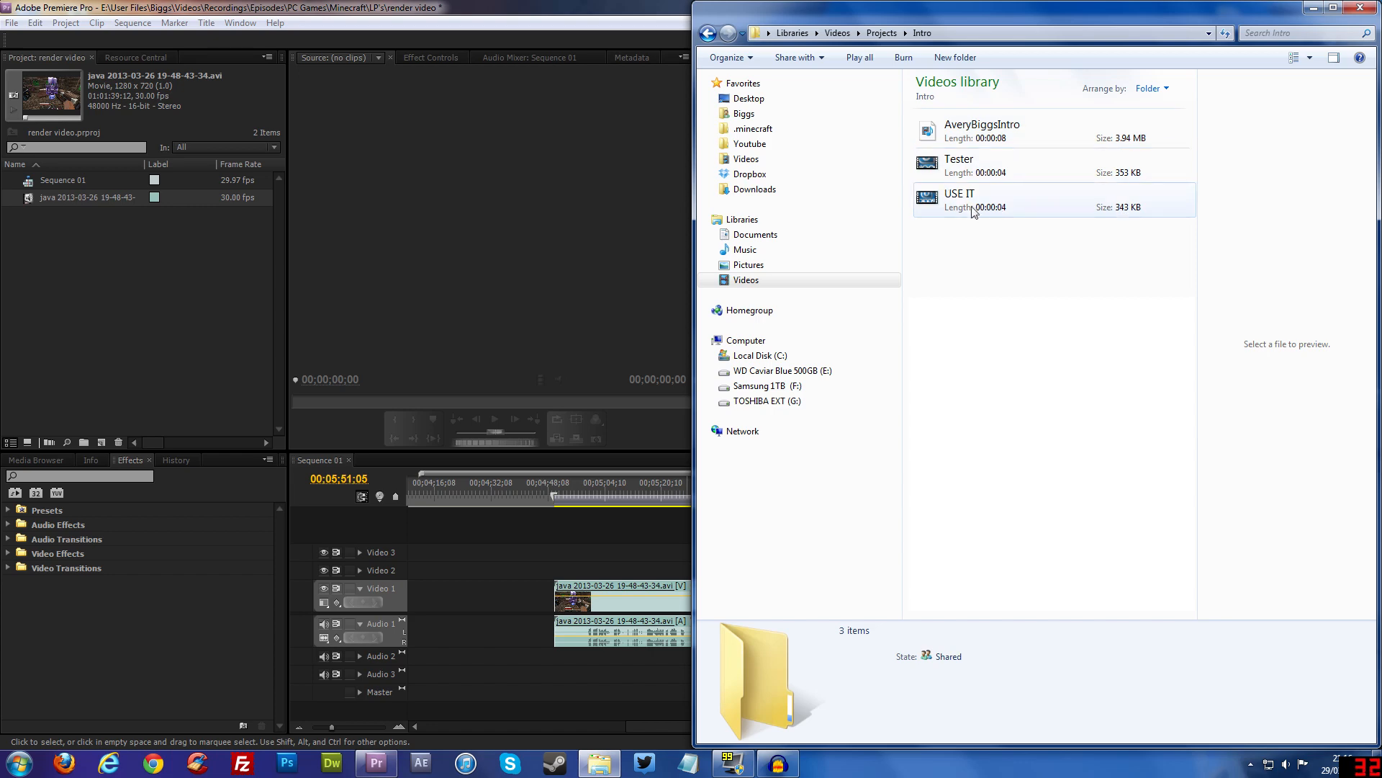
{"action": "left_click_drag", "start_coordinate": [974, 206], "coordinate": [115, 301]}
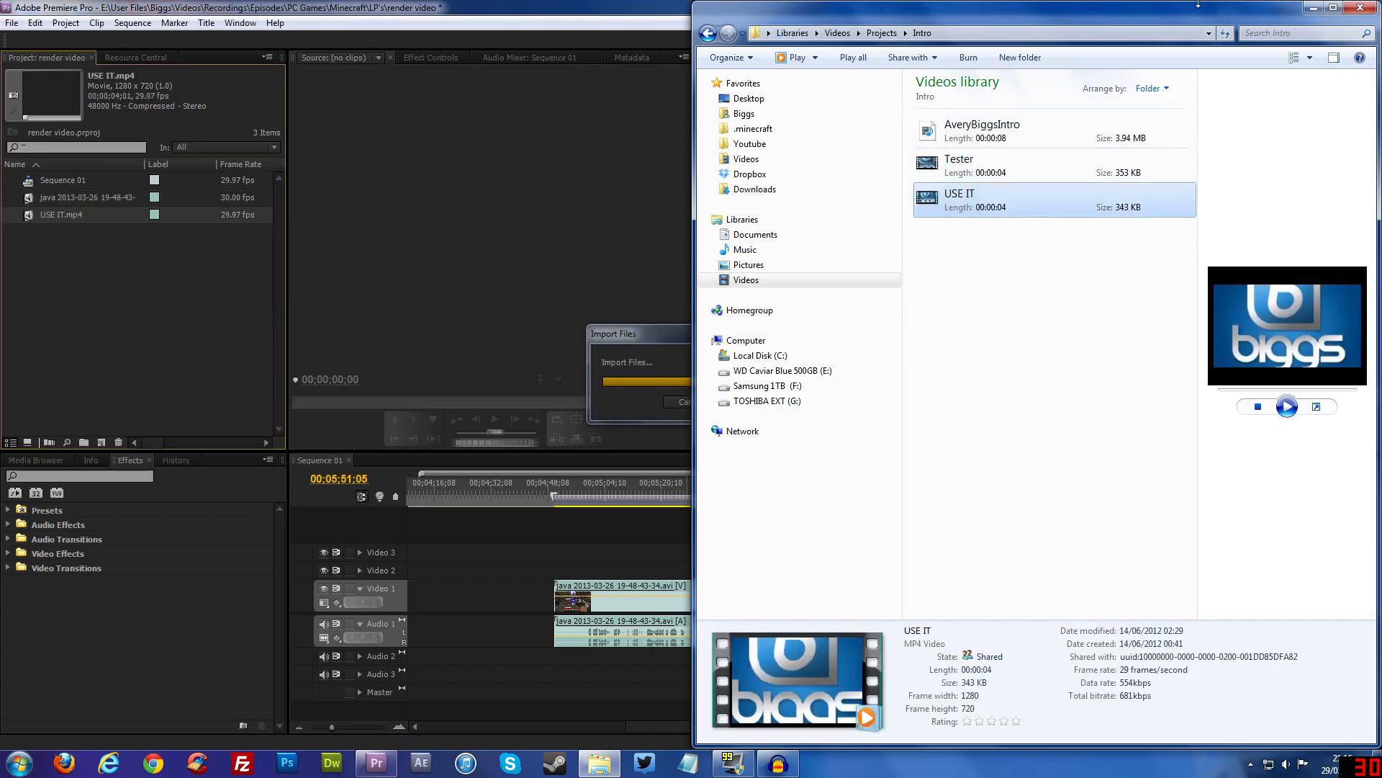
{"action": "left_click", "coordinate": [1317, 7]}
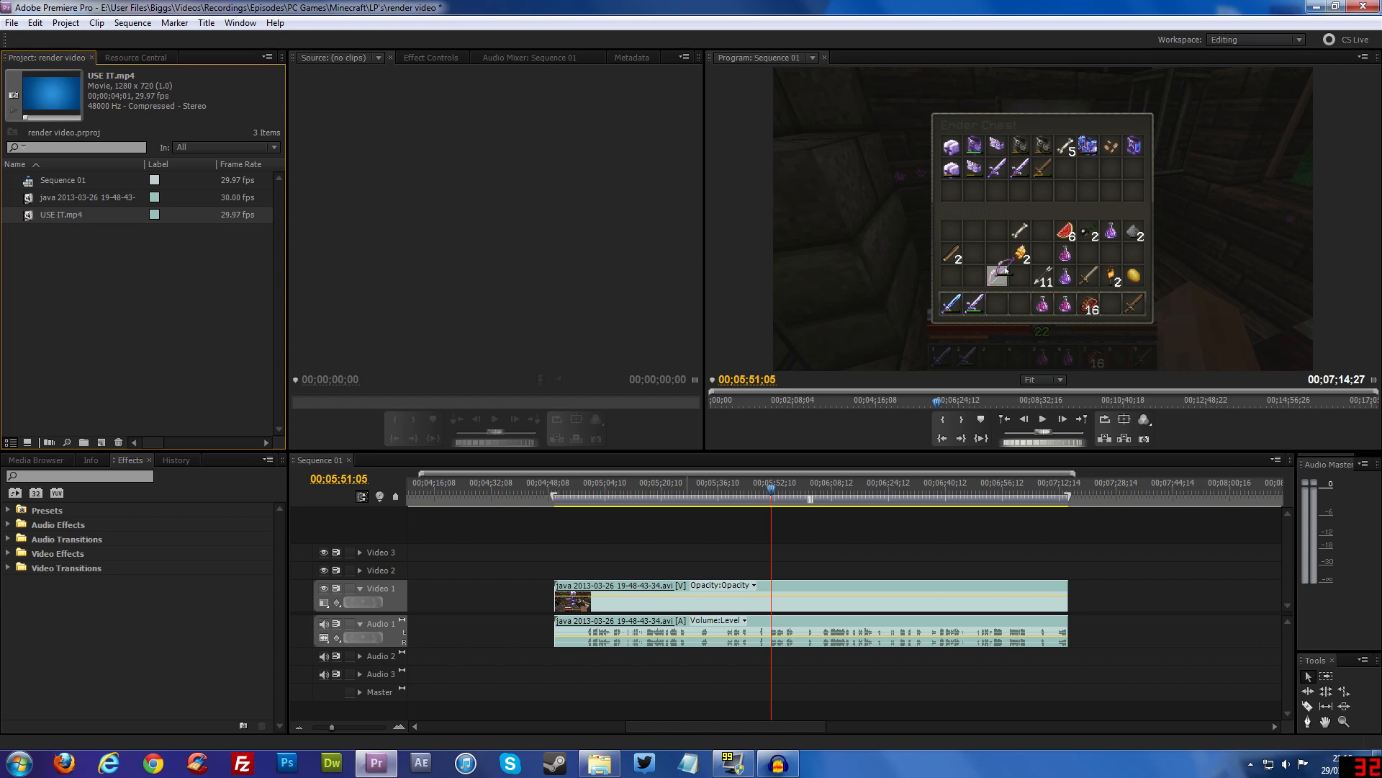
Place USE IT.mp4 directly before the recording on Video 1 and Audio 1, and extend the work area's start to 00;04;45;28.
{"action": "left_click_drag", "start_coordinate": [471, 536], "coordinate": [547, 598]}
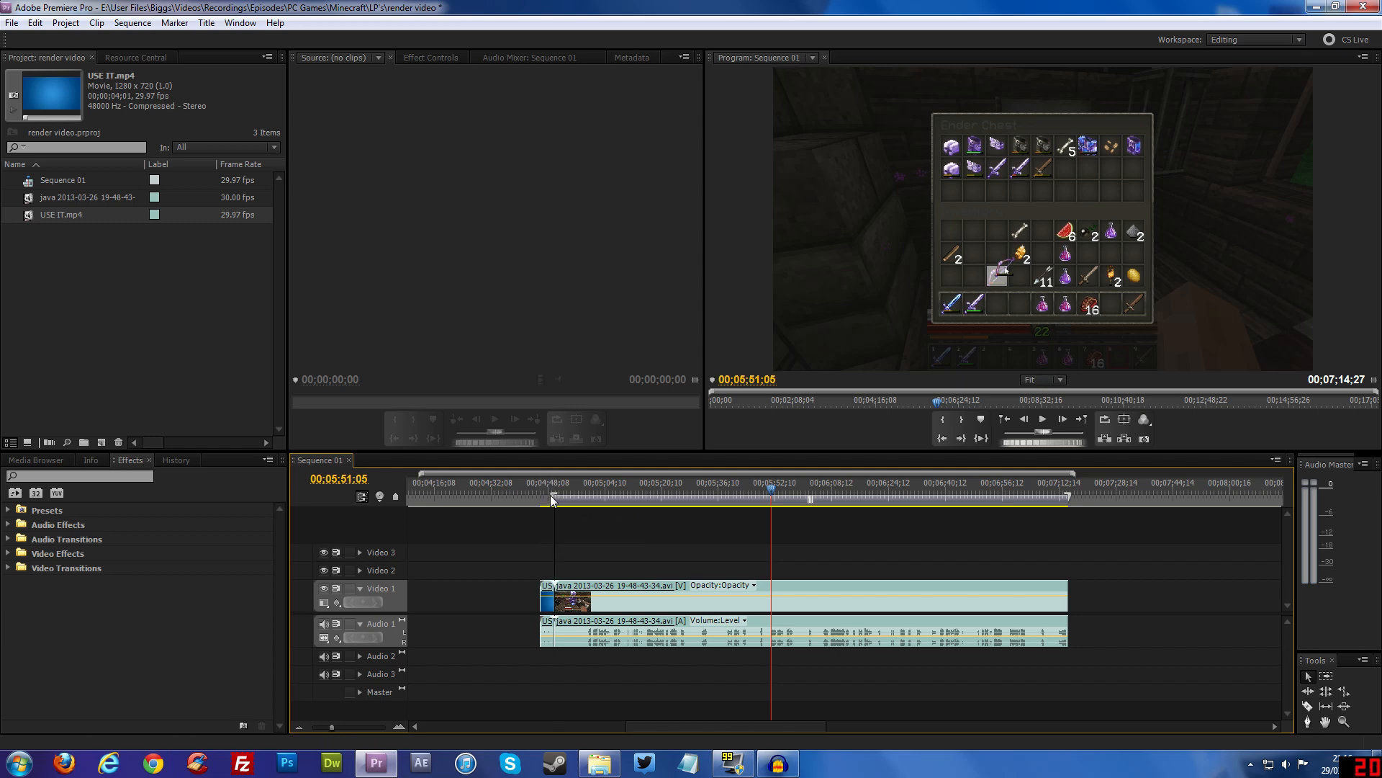
{"action": "left_click_drag", "start_coordinate": [552, 496], "coordinate": [540, 503]}
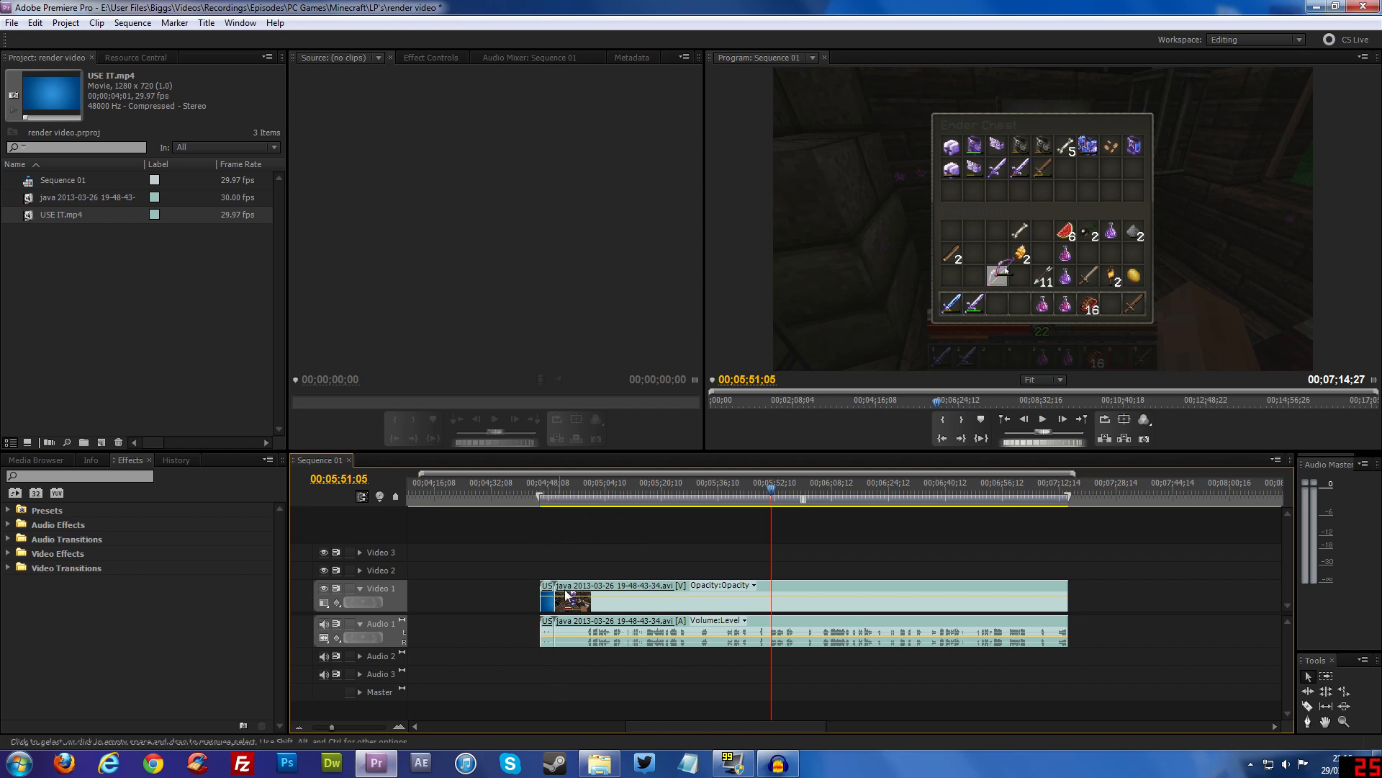
{"action": "left_click_drag", "start_coordinate": [580, 528], "coordinate": [546, 534]}
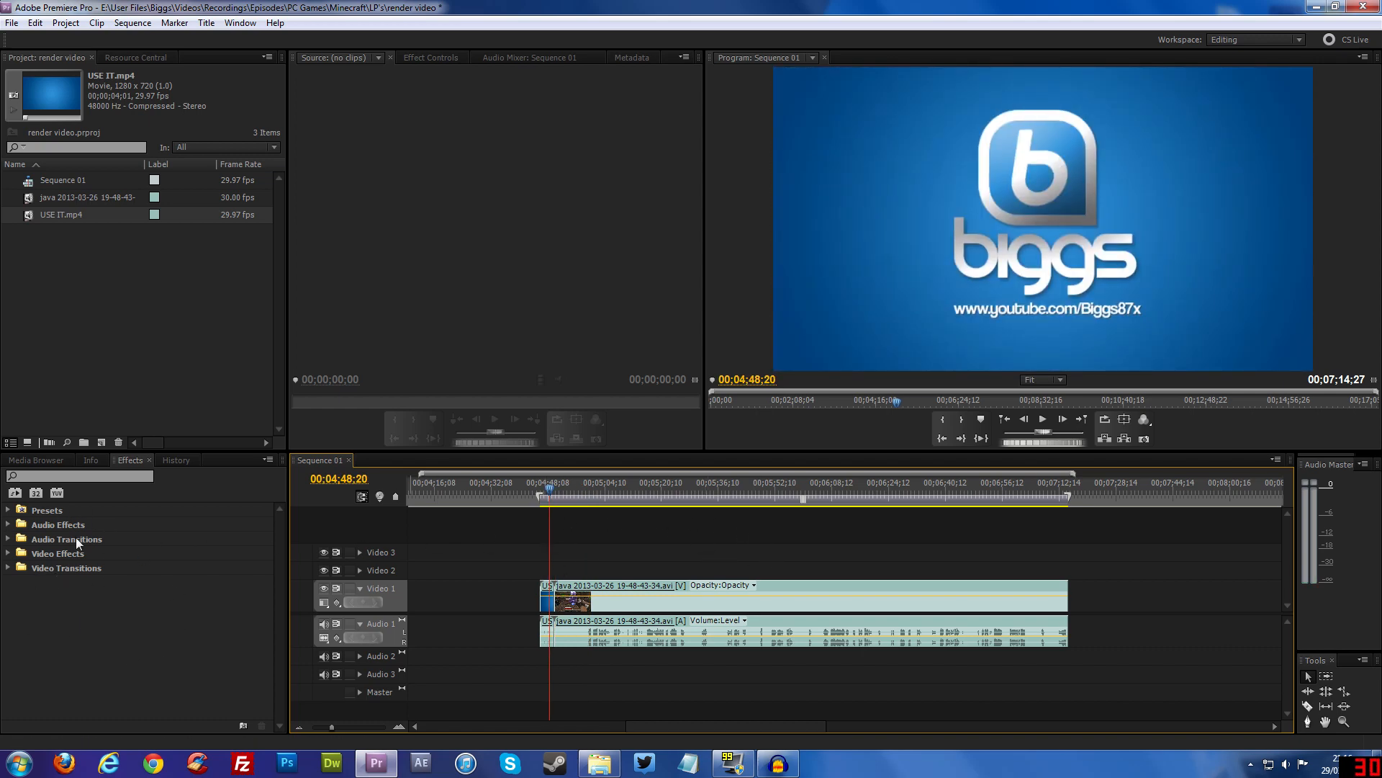
Apply the Film Dissolve video transition at the edit point between the intro and the recording, accepting repeated frames.
{"action": "left_click", "coordinate": [131, 460]}
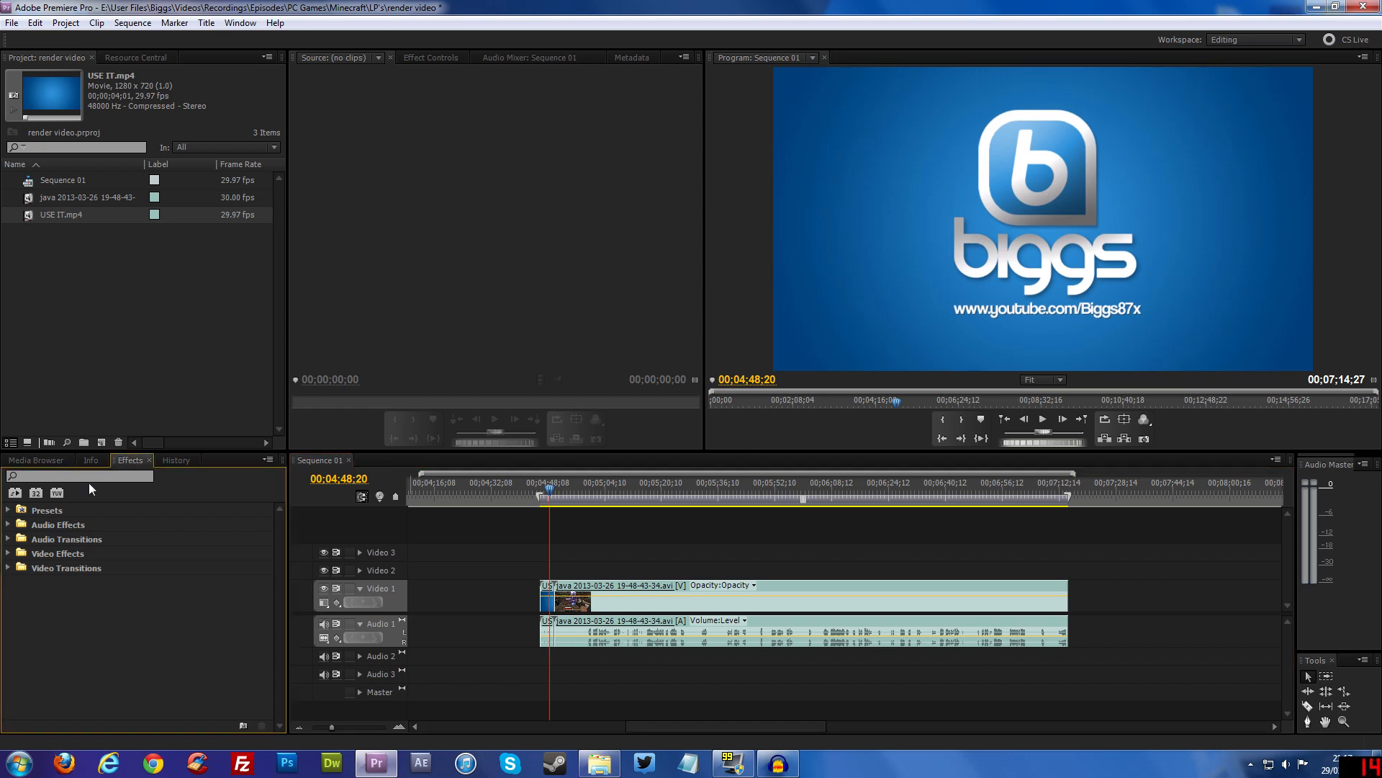
{"action": "left_click", "coordinate": [8, 553]}
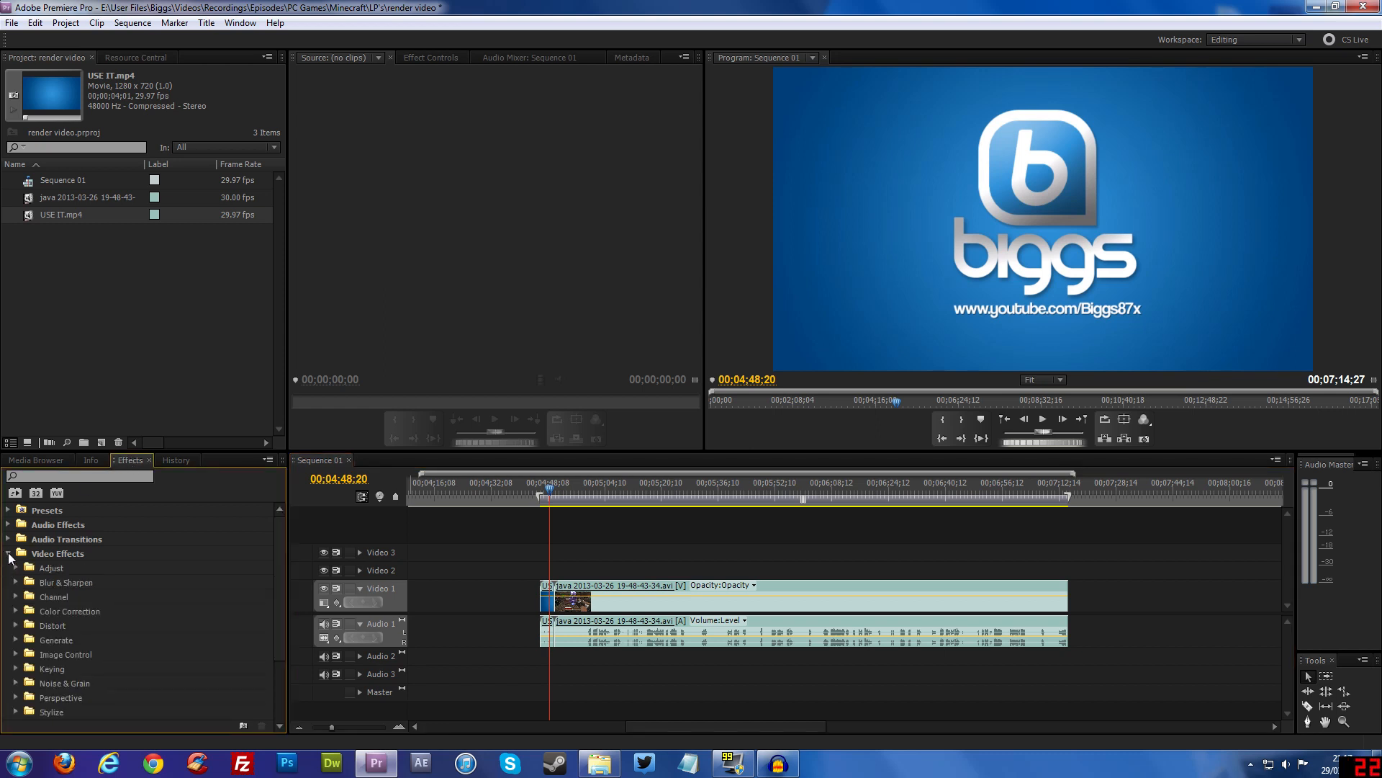
{"action": "scroll", "coordinate": [36, 575], "scroll_direction": "down", "scroll_amount": 2}
{"action": "scroll", "coordinate": [37, 576], "scroll_direction": "up", "scroll_amount": 2}
{"action": "left_click", "coordinate": [8, 553]}
{"action": "left_click", "coordinate": [8, 568]}
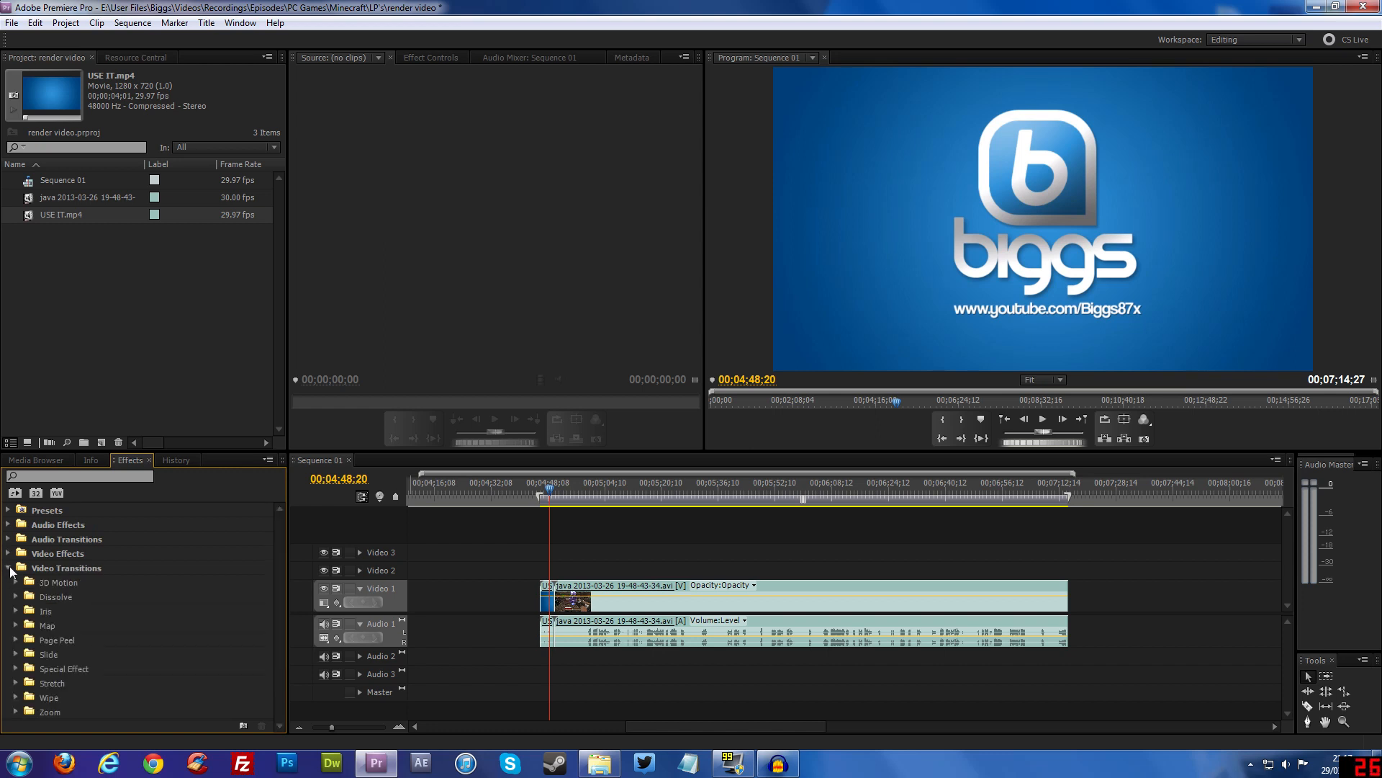
{"action": "left_click", "coordinate": [15, 596]}
{"action": "scroll", "coordinate": [37, 589], "scroll_direction": "down", "scroll_amount": 1}
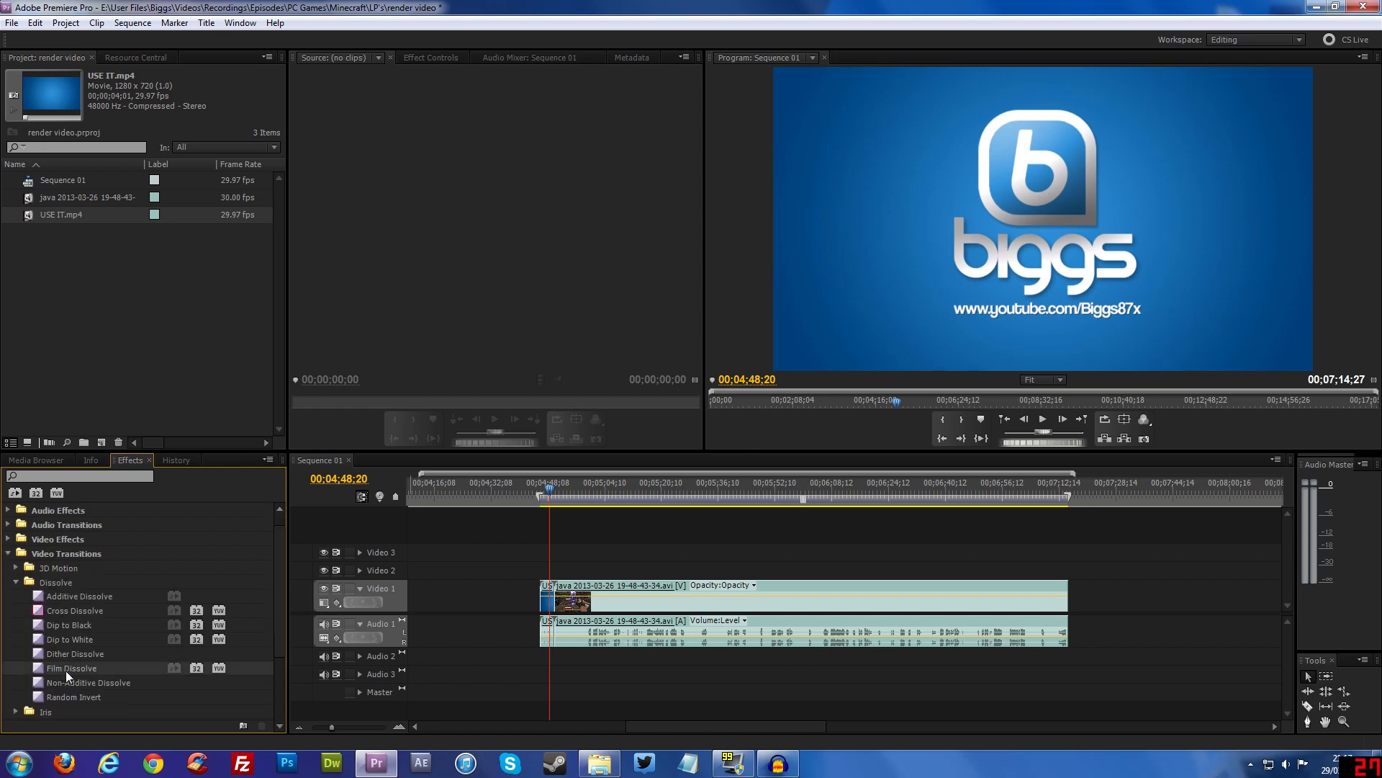
{"action": "left_click", "coordinate": [67, 670]}
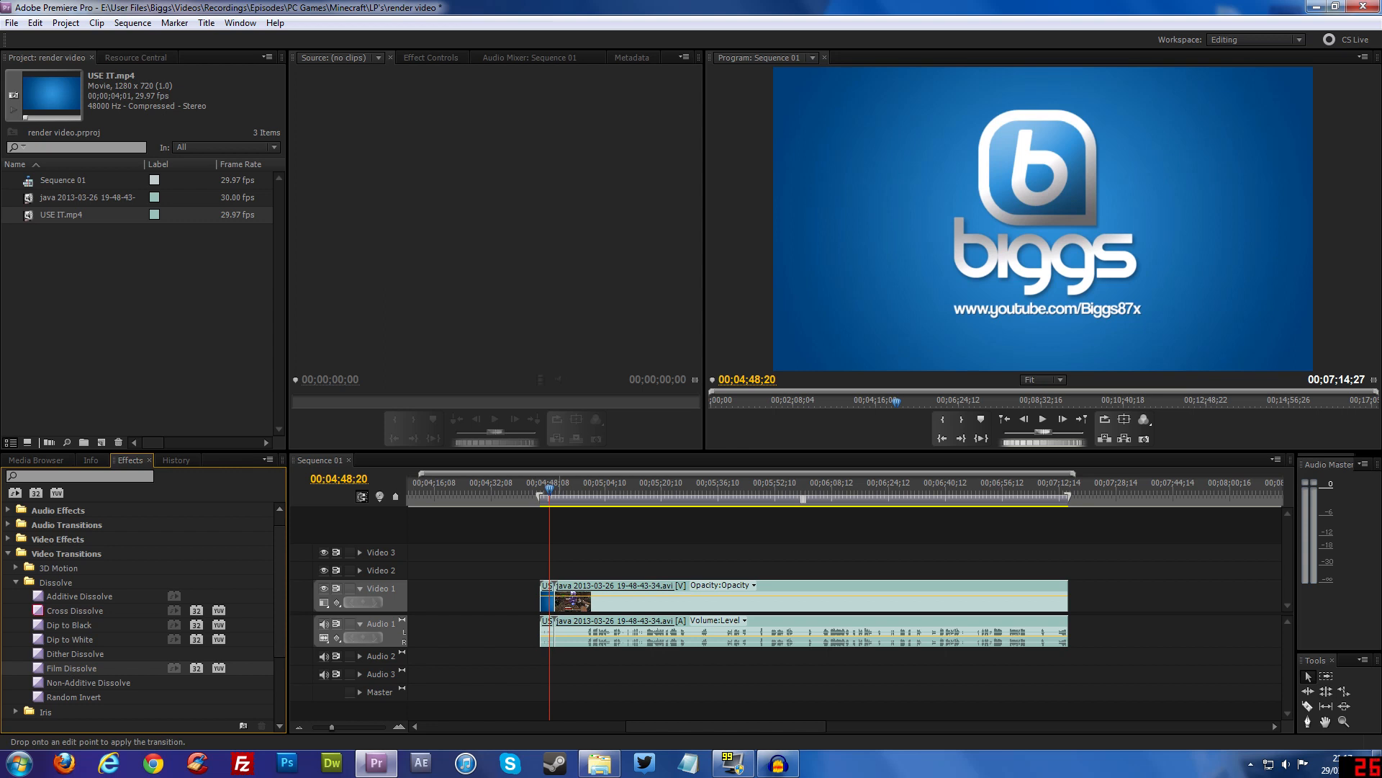
{"action": "left_click_drag", "start_coordinate": [555, 594], "coordinate": [556, 597]}
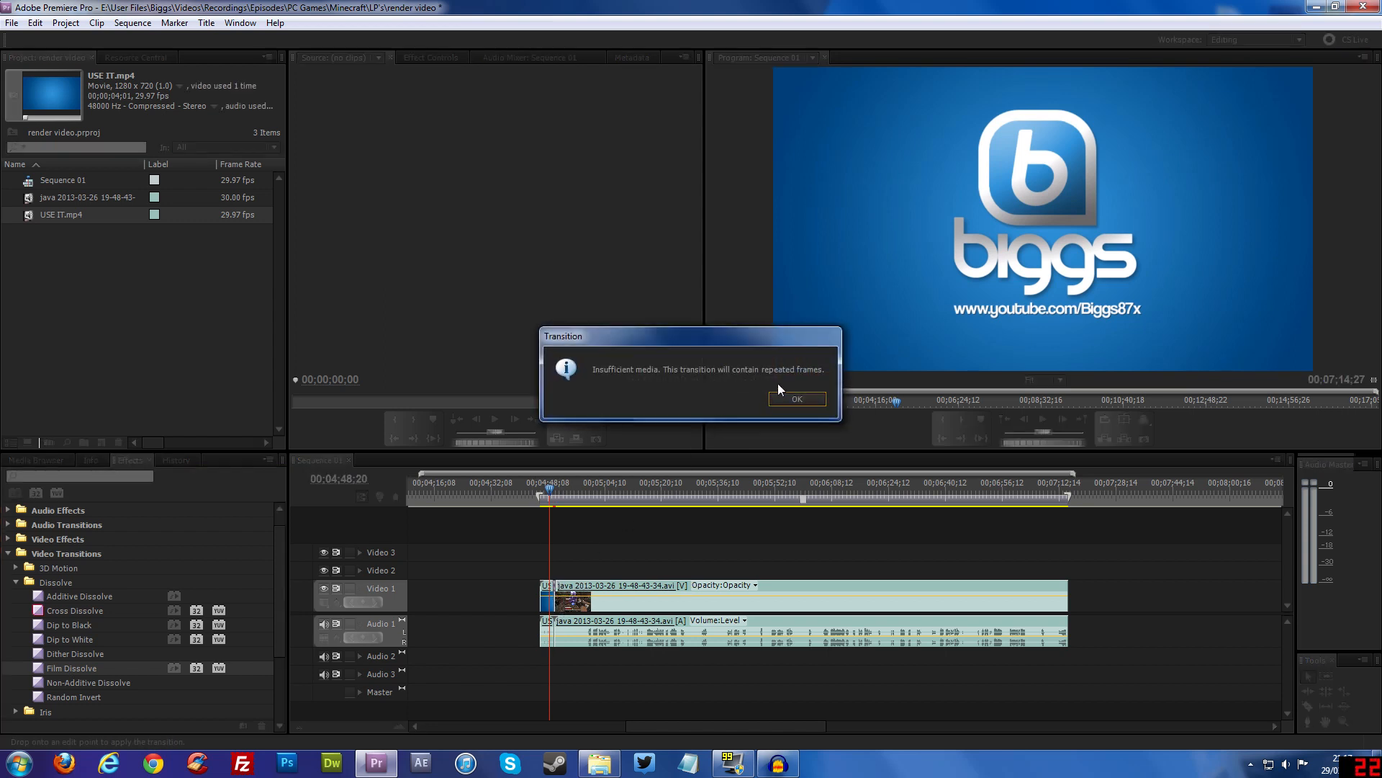
{"action": "left_click", "coordinate": [795, 405]}
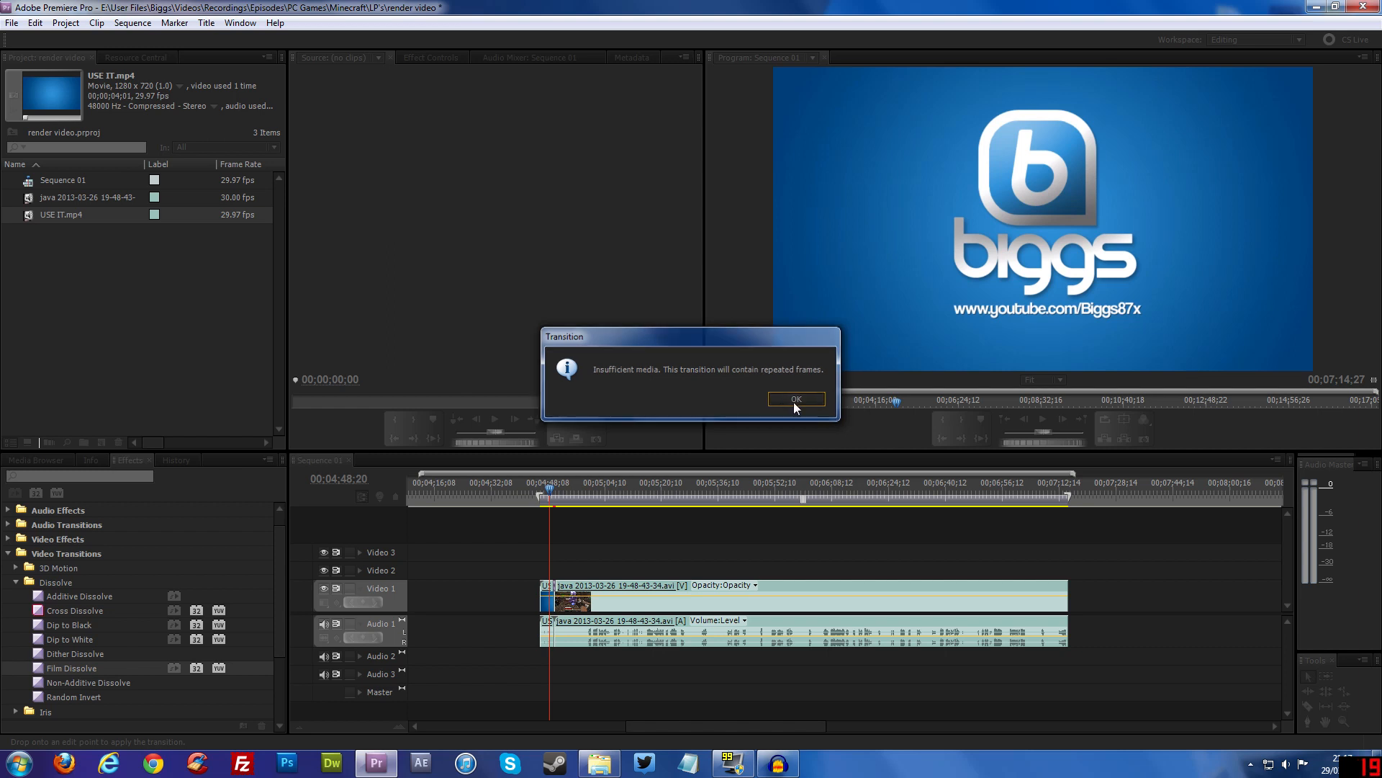
Play the sequence from 00;04;49;11 to preview the dissolve from the intro into the recording.
{"action": "left_click_drag", "start_coordinate": [1071, 474], "coordinate": [907, 475]}
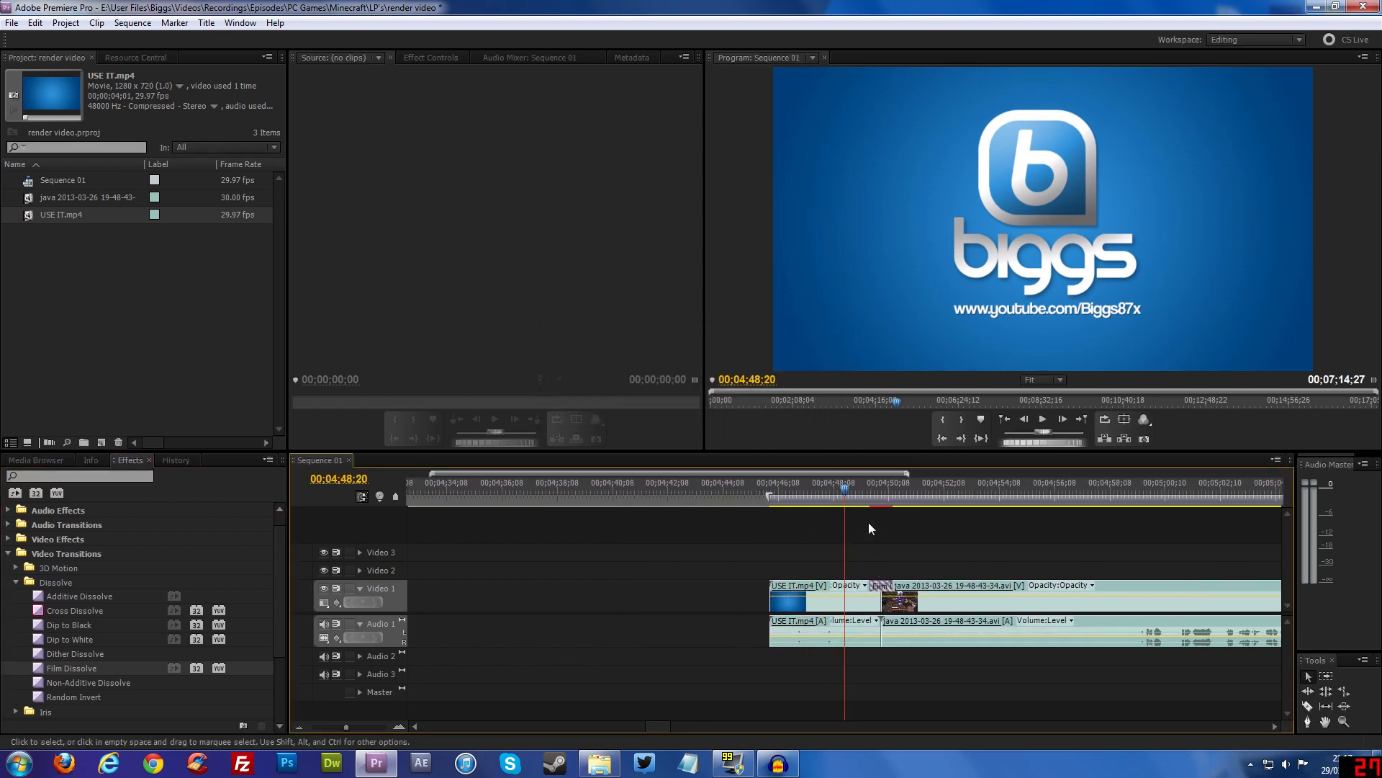
{"action": "left_click", "coordinate": [866, 486]}
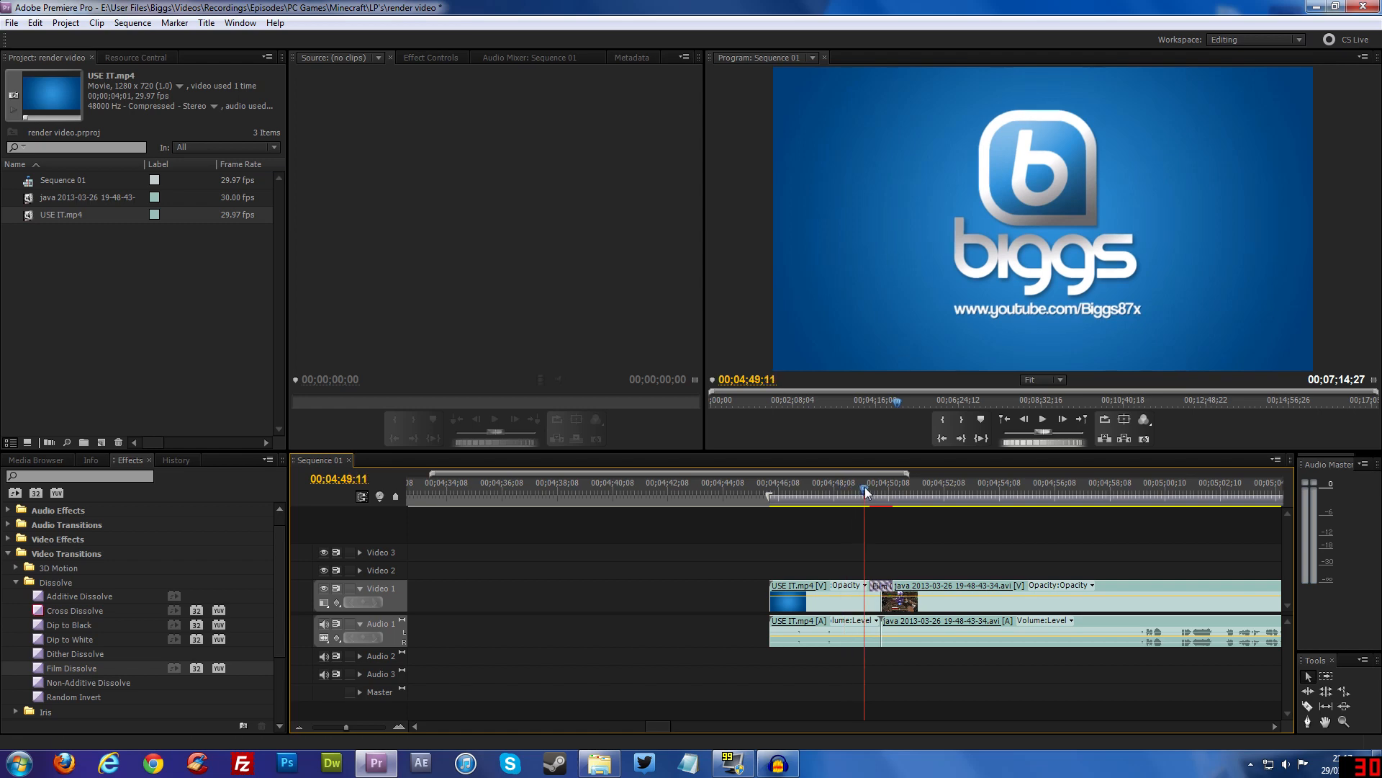
{"action": "left_click", "coordinate": [1043, 423]}
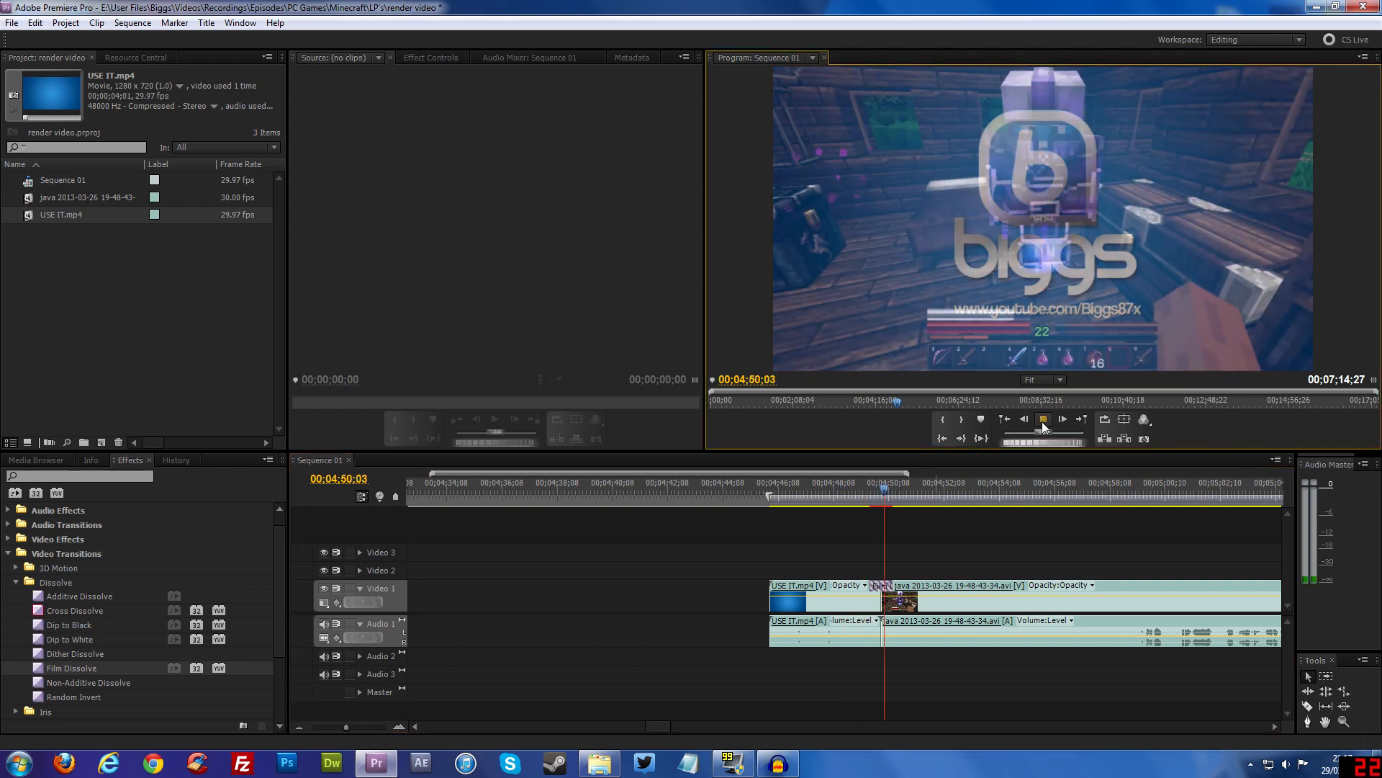
{"action": "key", "text": "space"}
Cut out the recording's section from 00;05;56;02 to about 00;06;26;26 with the Razor tool and close the gap.
{"action": "left_click_drag", "start_coordinate": [907, 474], "coordinate": [1132, 473]}
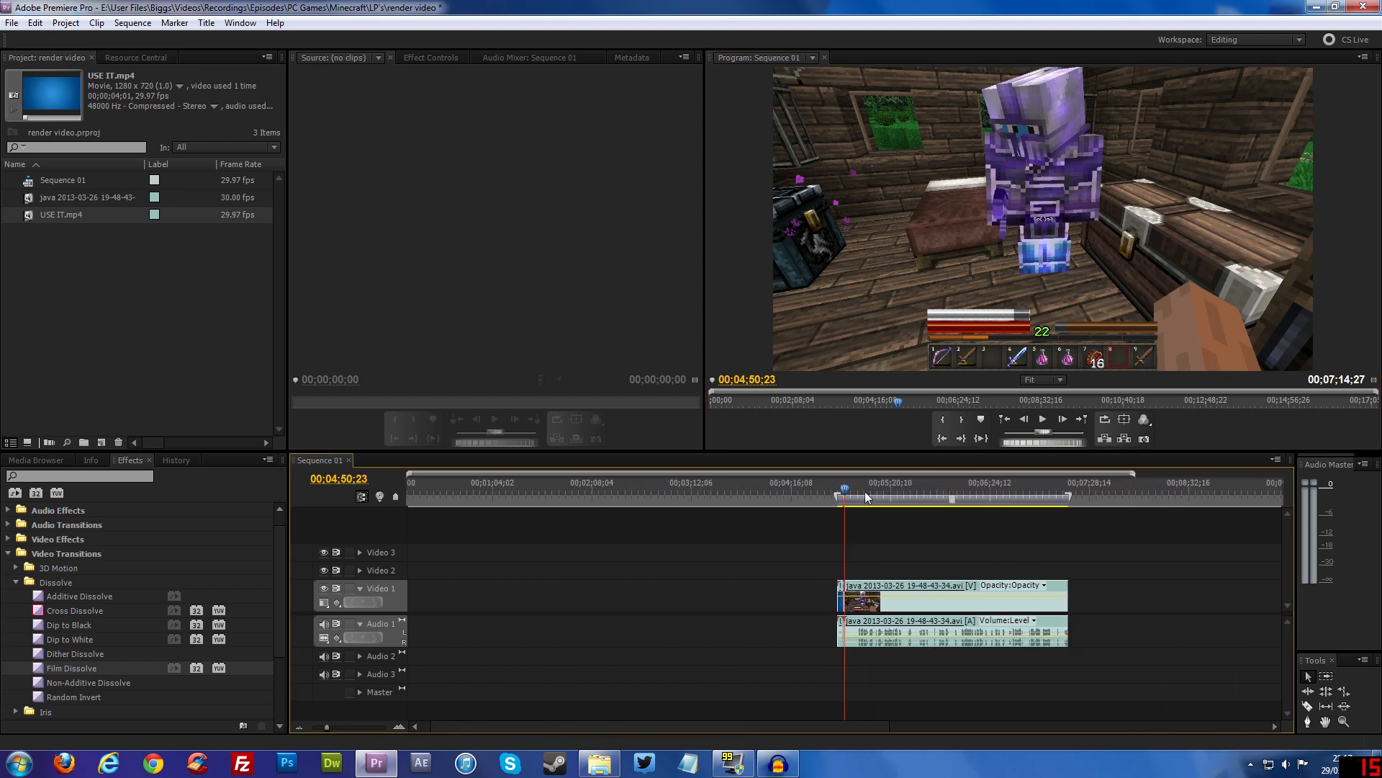
{"action": "left_click_drag", "start_coordinate": [848, 490], "coordinate": [1060, 473]}
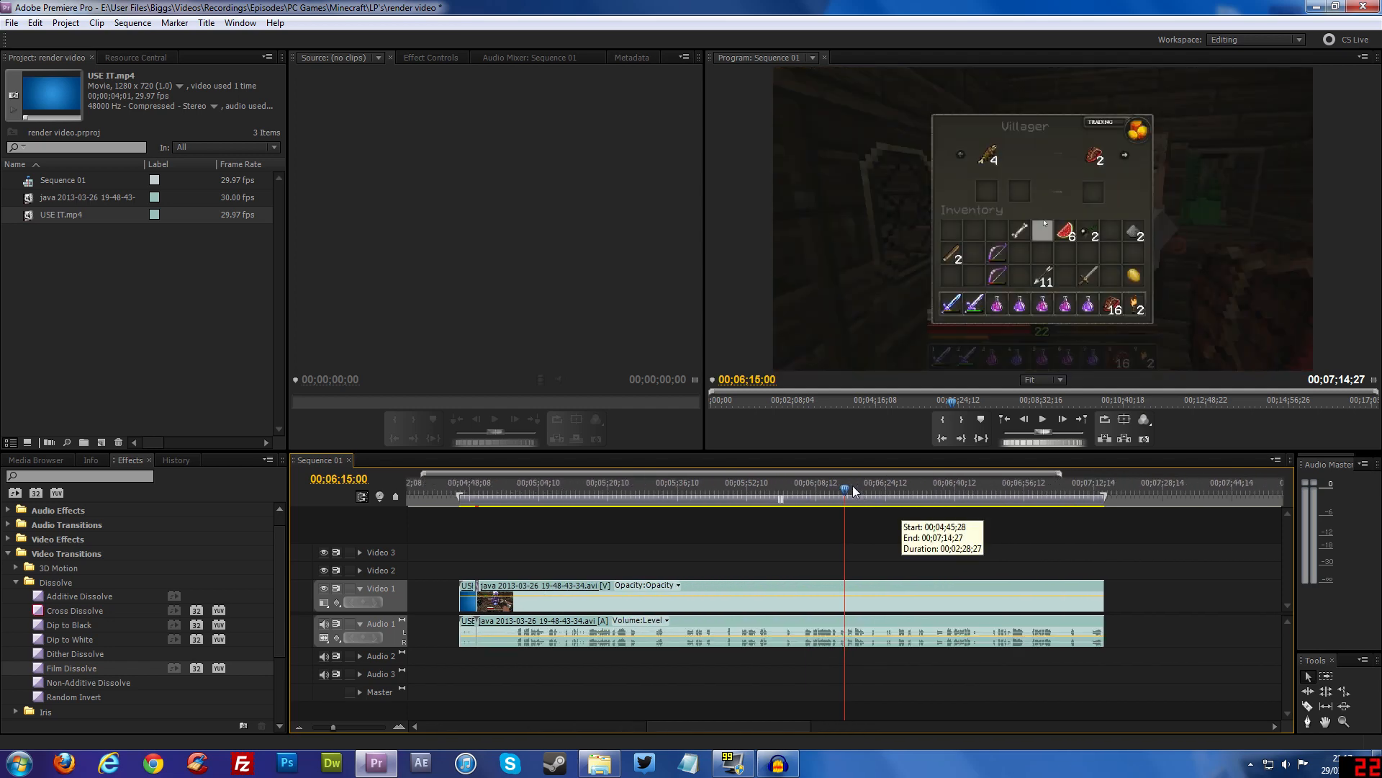
{"action": "left_click_drag", "start_coordinate": [852, 485], "coordinate": [762, 498]}
{"action": "key", "text": "c"}
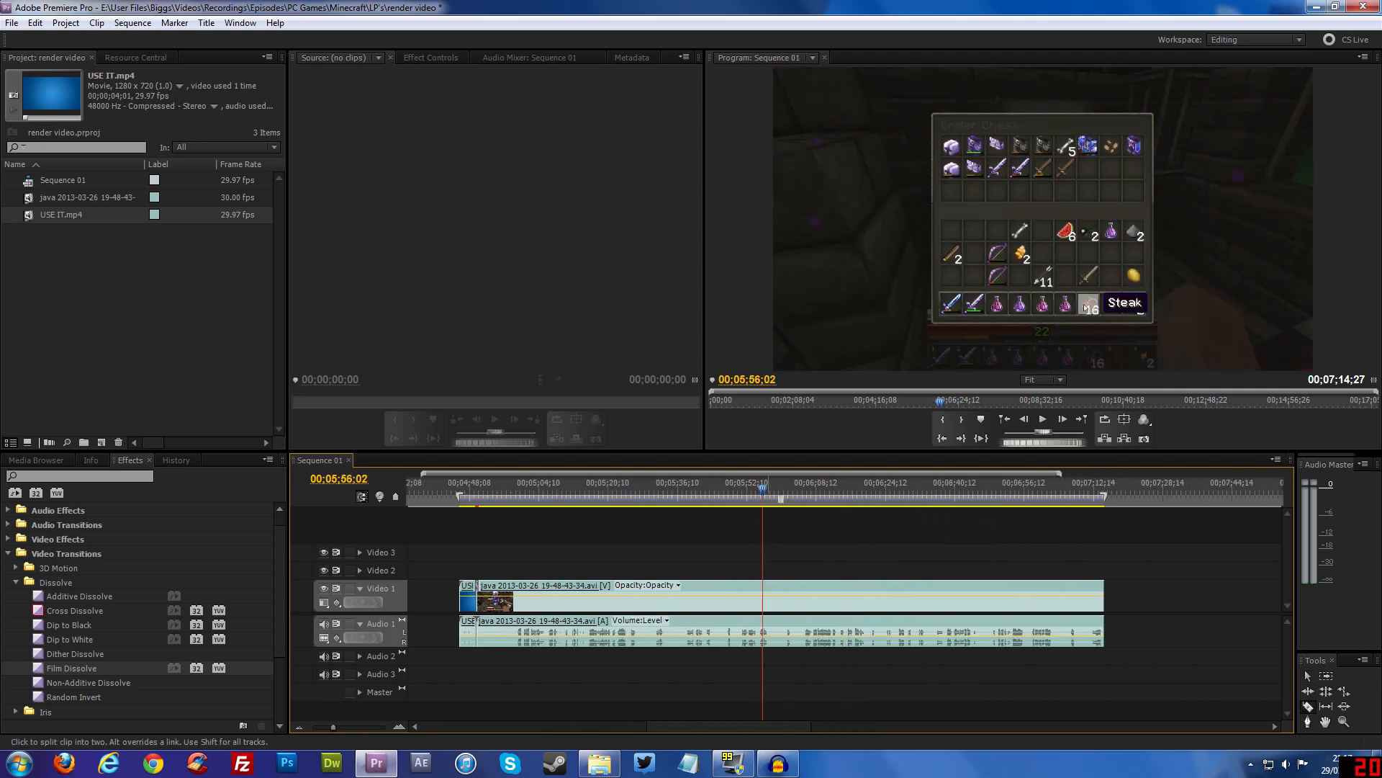
{"action": "left_click", "coordinate": [762, 596]}
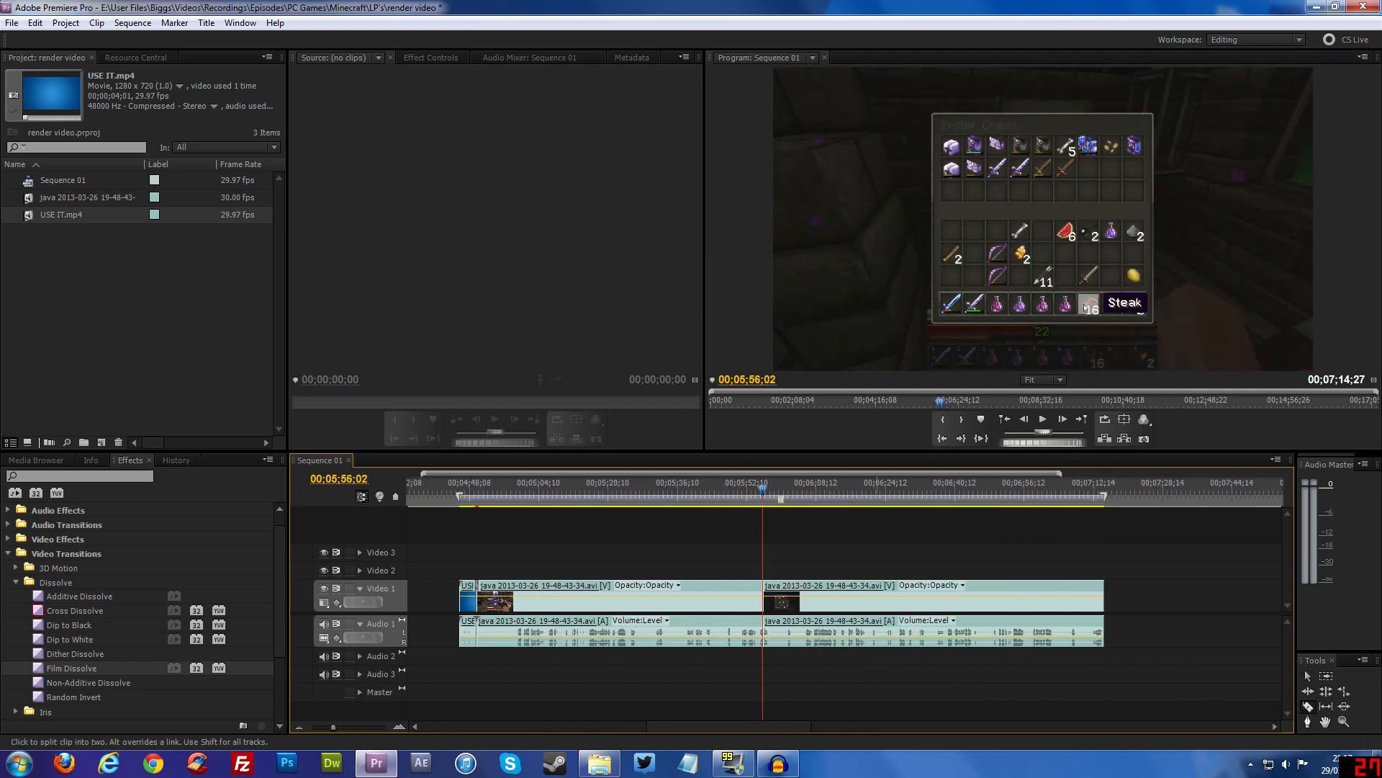
{"action": "left_click", "coordinate": [897, 596]}
{"action": "key", "text": "v"}
{"action": "left_click", "coordinate": [848, 632]}
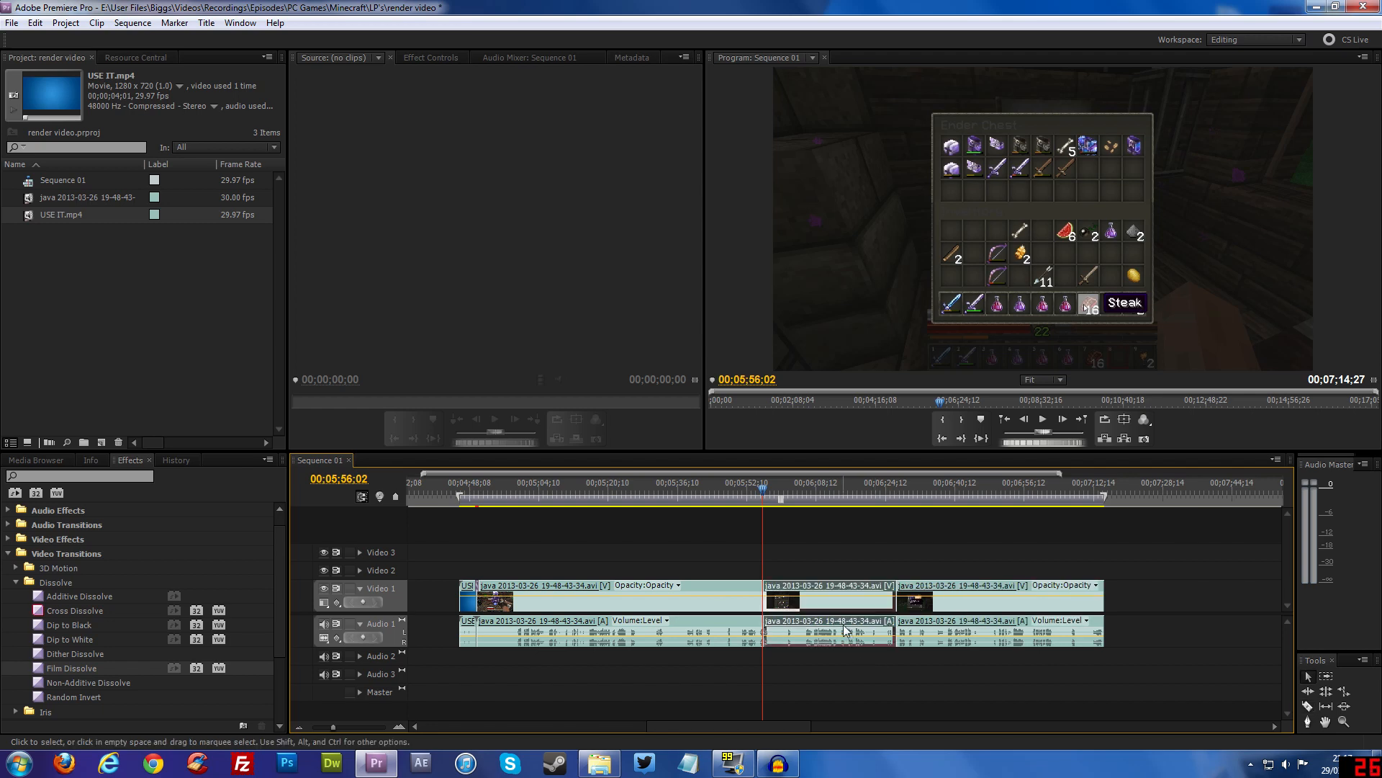
{"action": "key", "text": "Delete"}
{"action": "left_click_drag", "start_coordinate": [929, 589], "coordinate": [794, 592]}
Play the sequence from 00;05;55;12 to check the cut between the two recording sections.
{"action": "left_click_drag", "start_coordinate": [763, 489], "coordinate": [759, 488]}
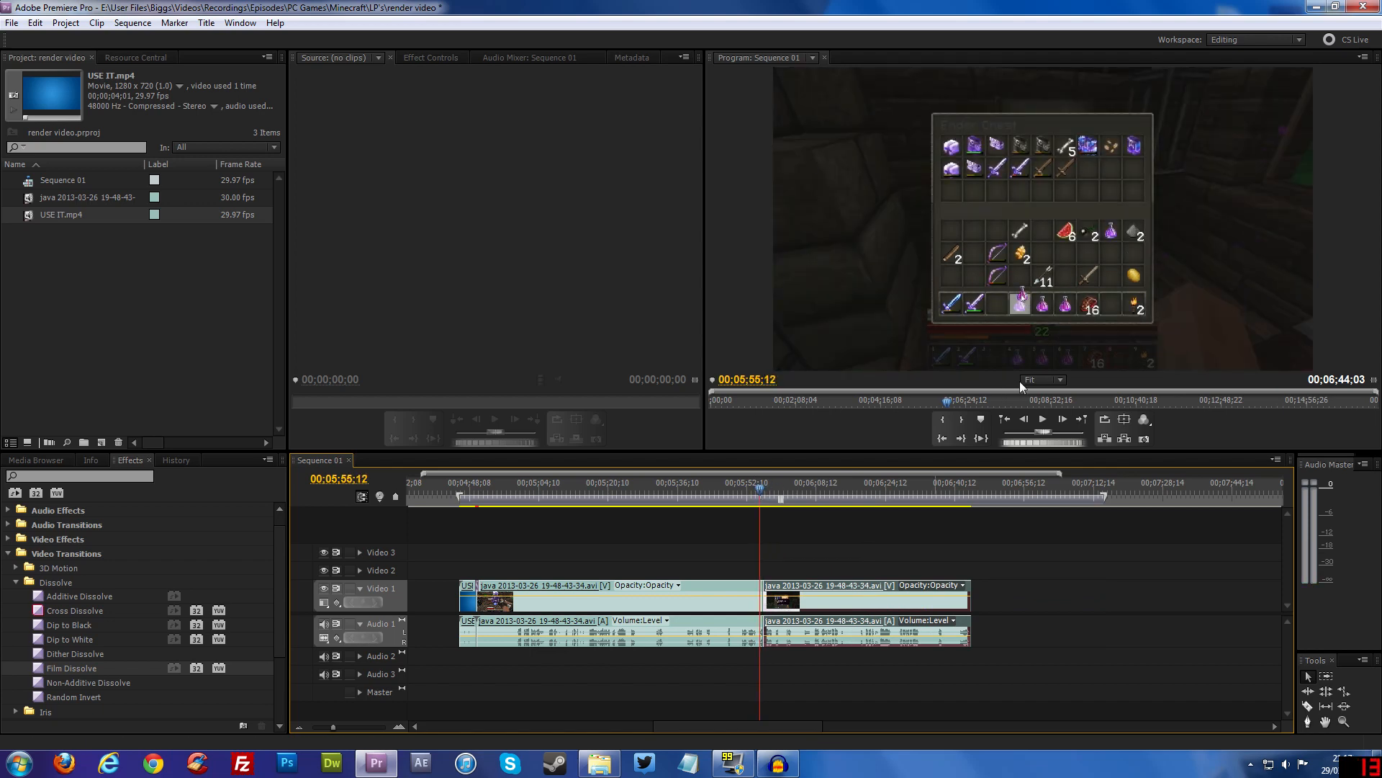
{"action": "left_click", "coordinate": [1044, 419]}
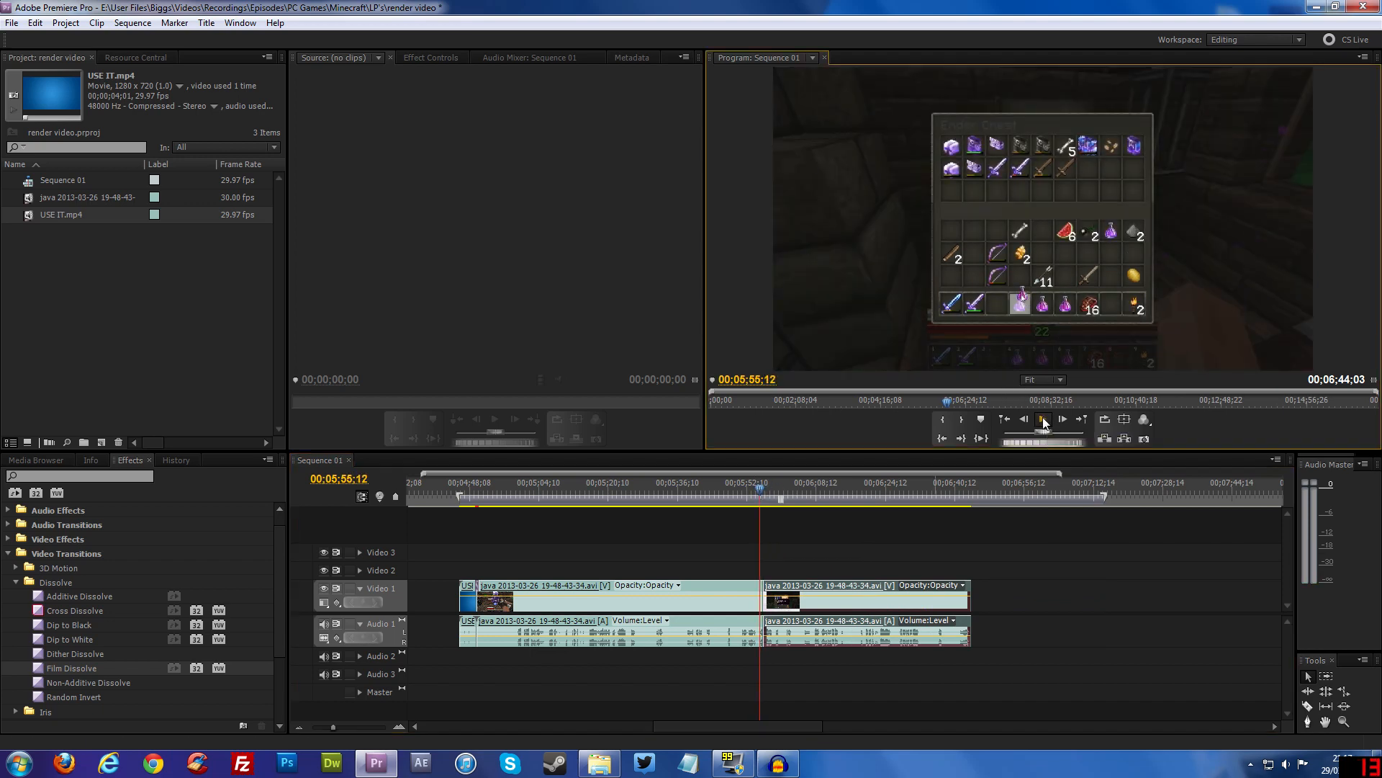
{"action": "left_click", "coordinate": [1044, 420]}
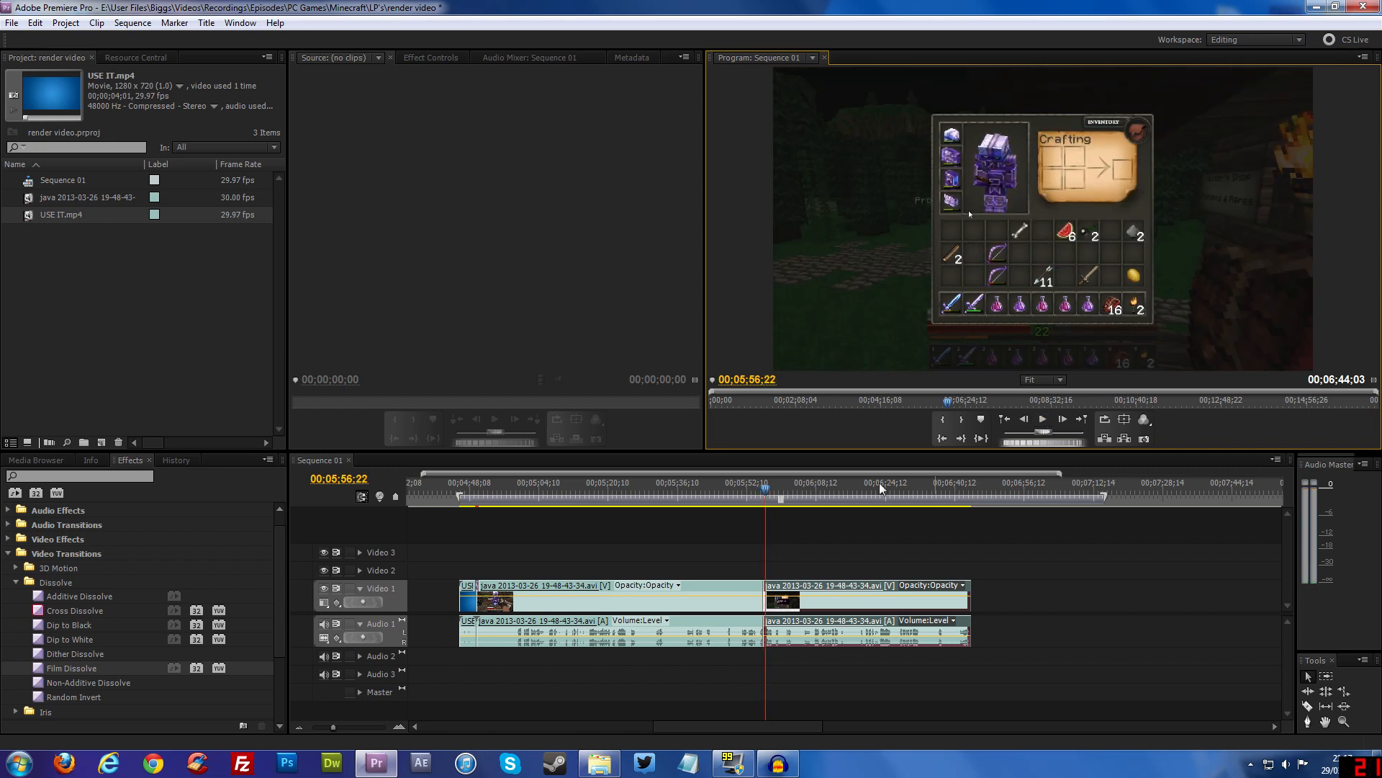
Pull the work area's end back near the last clip's end, and apply Film Dissolve between the two recording sections.
{"action": "left_click_drag", "start_coordinate": [1102, 496], "coordinate": [985, 520]}
{"action": "left_click_drag", "start_coordinate": [1061, 474], "coordinate": [885, 476]}
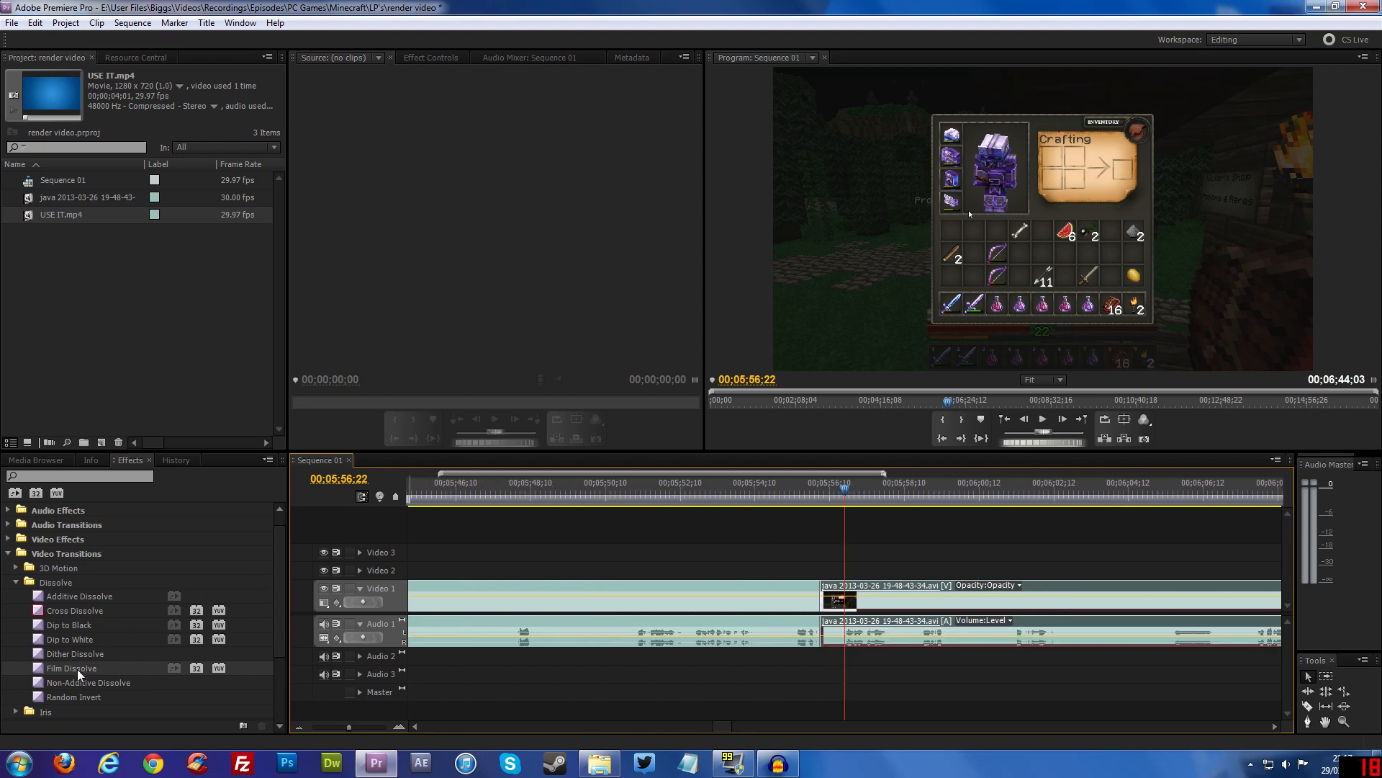
{"action": "left_click_drag", "start_coordinate": [79, 675], "coordinate": [828, 584]}
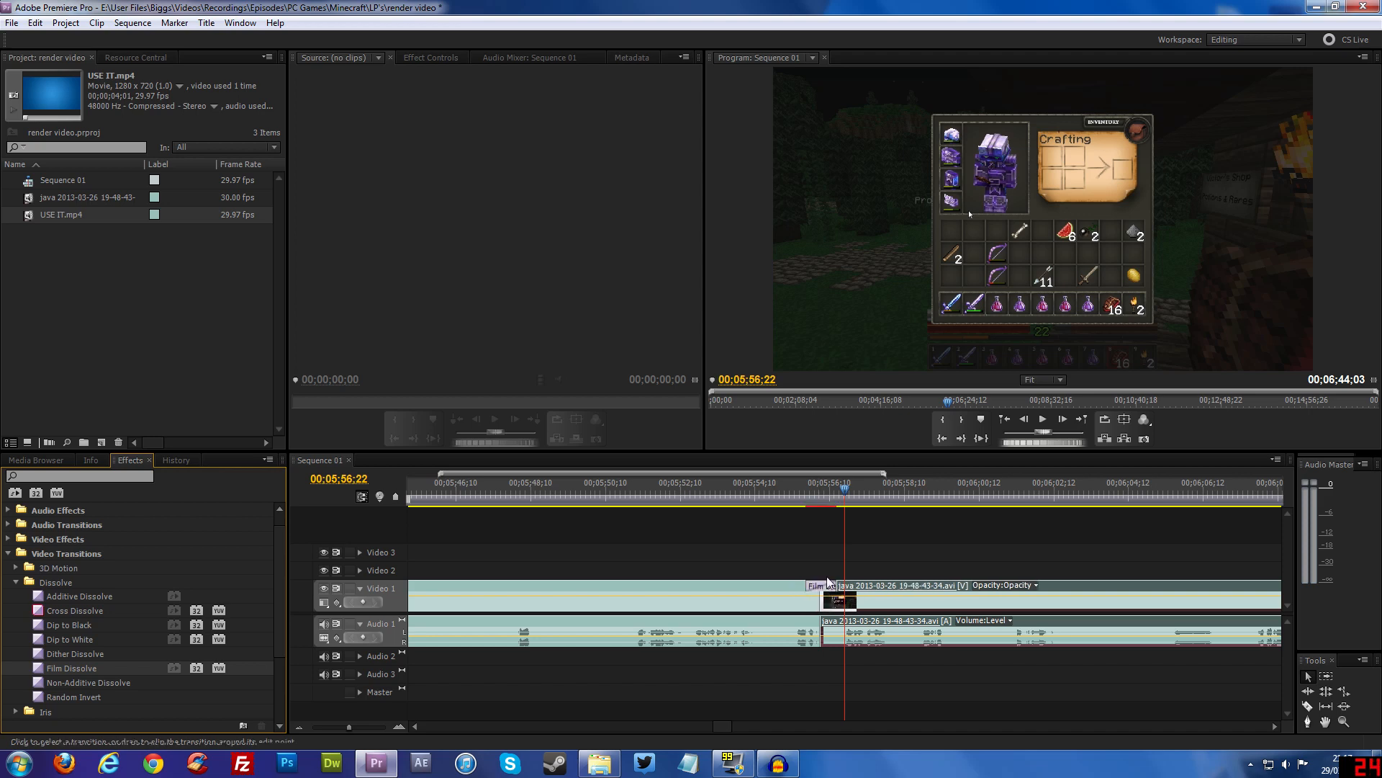
Preview the dissolve between the two recording sections, playing from 00;05;55;18 and again from 00;05;55;07.
{"action": "left_click_drag", "start_coordinate": [844, 494], "coordinate": [803, 494]}
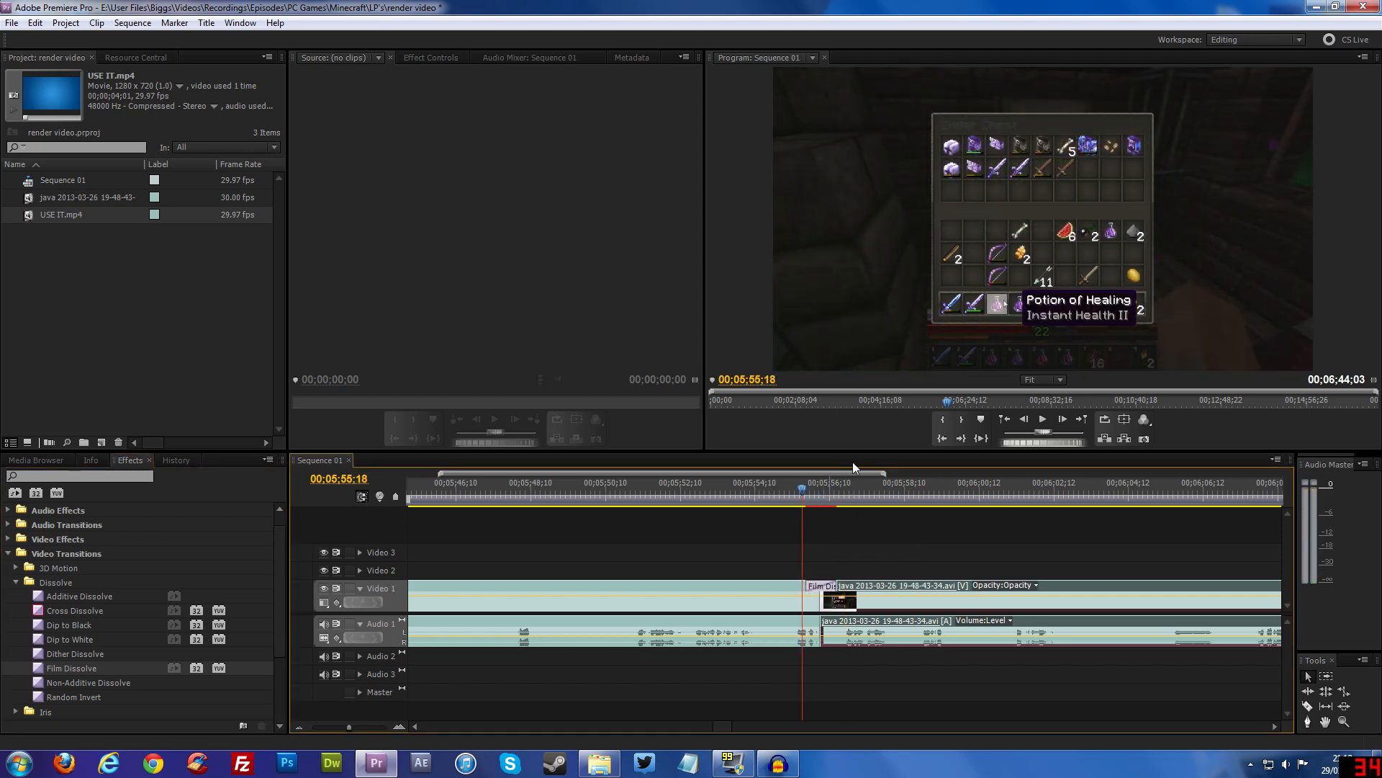
{"action": "left_click", "coordinate": [1042, 419]}
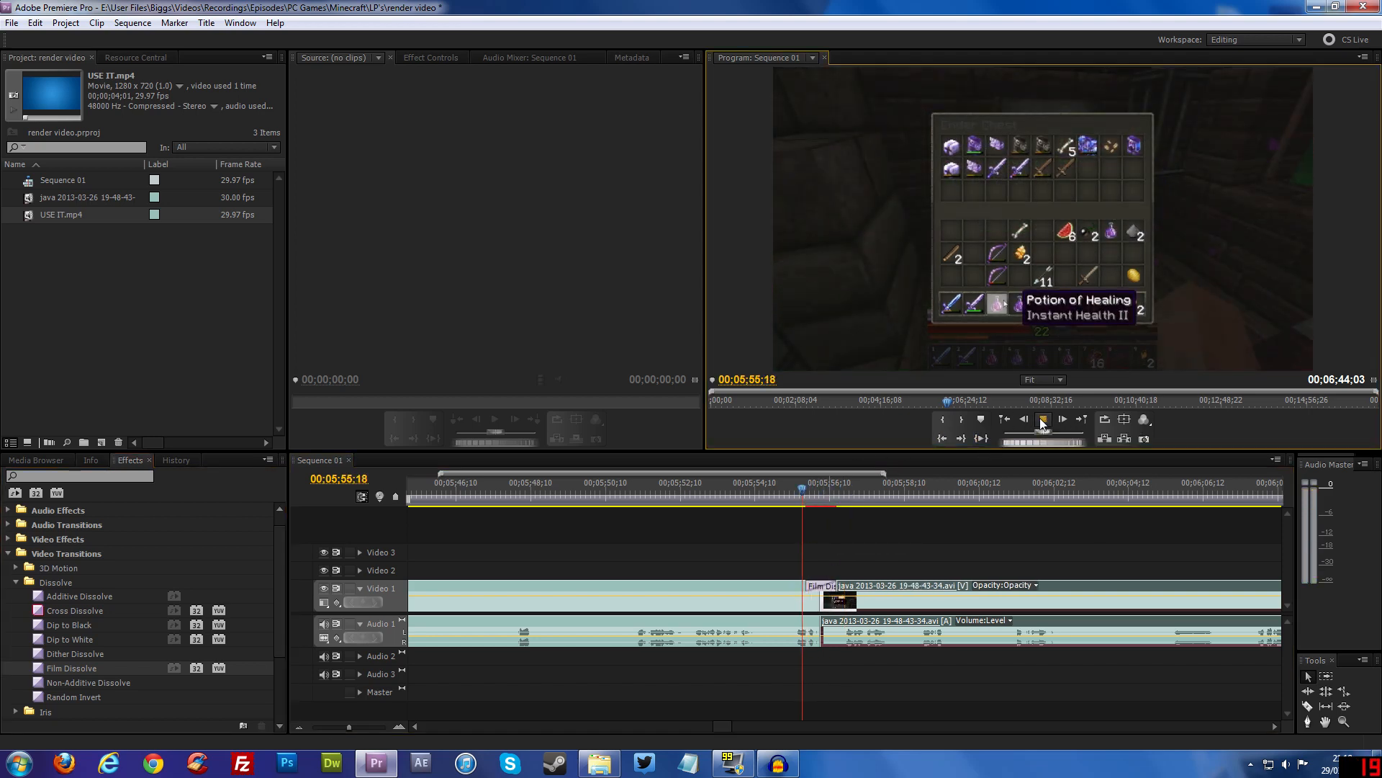
{"action": "left_click", "coordinate": [1042, 419]}
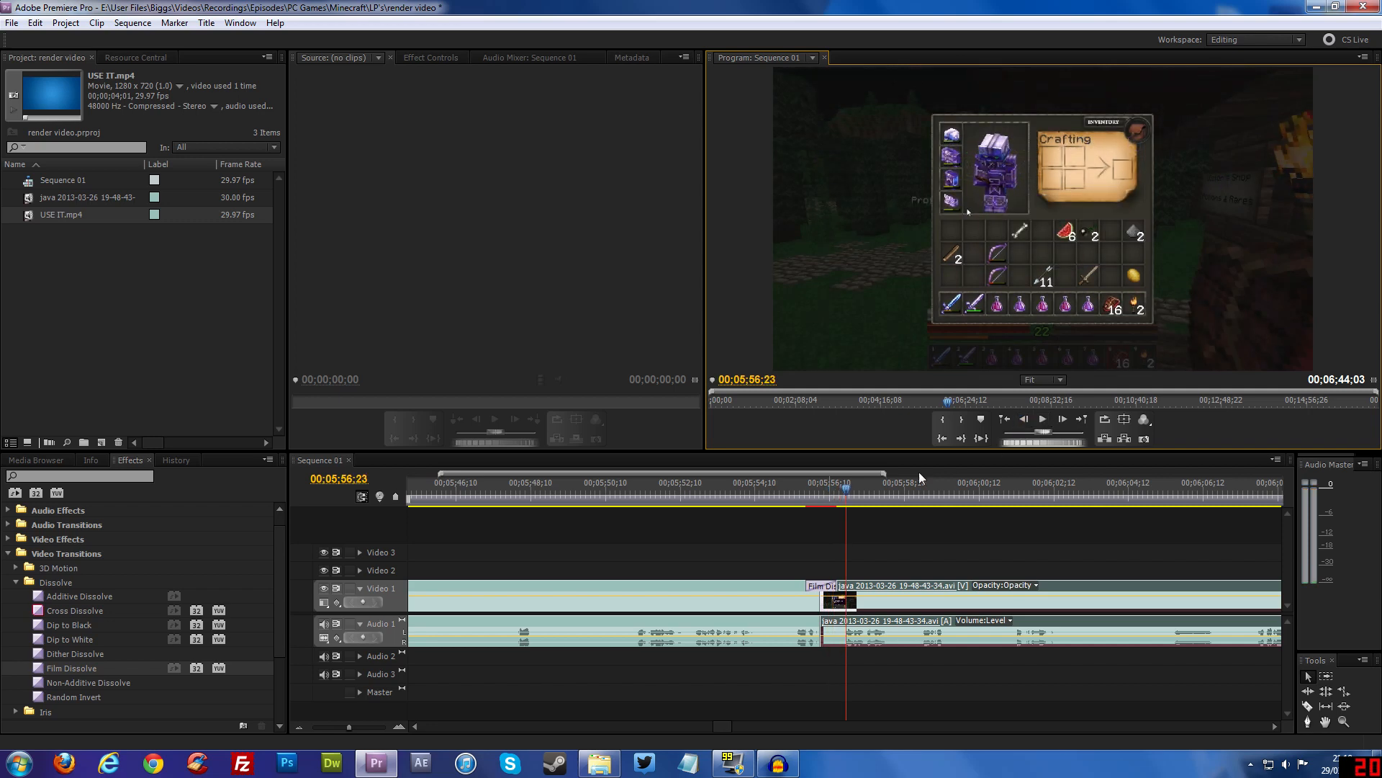
{"action": "left_click_drag", "start_coordinate": [843, 492], "coordinate": [789, 500]}
{"action": "left_click", "coordinate": [1041, 419]}
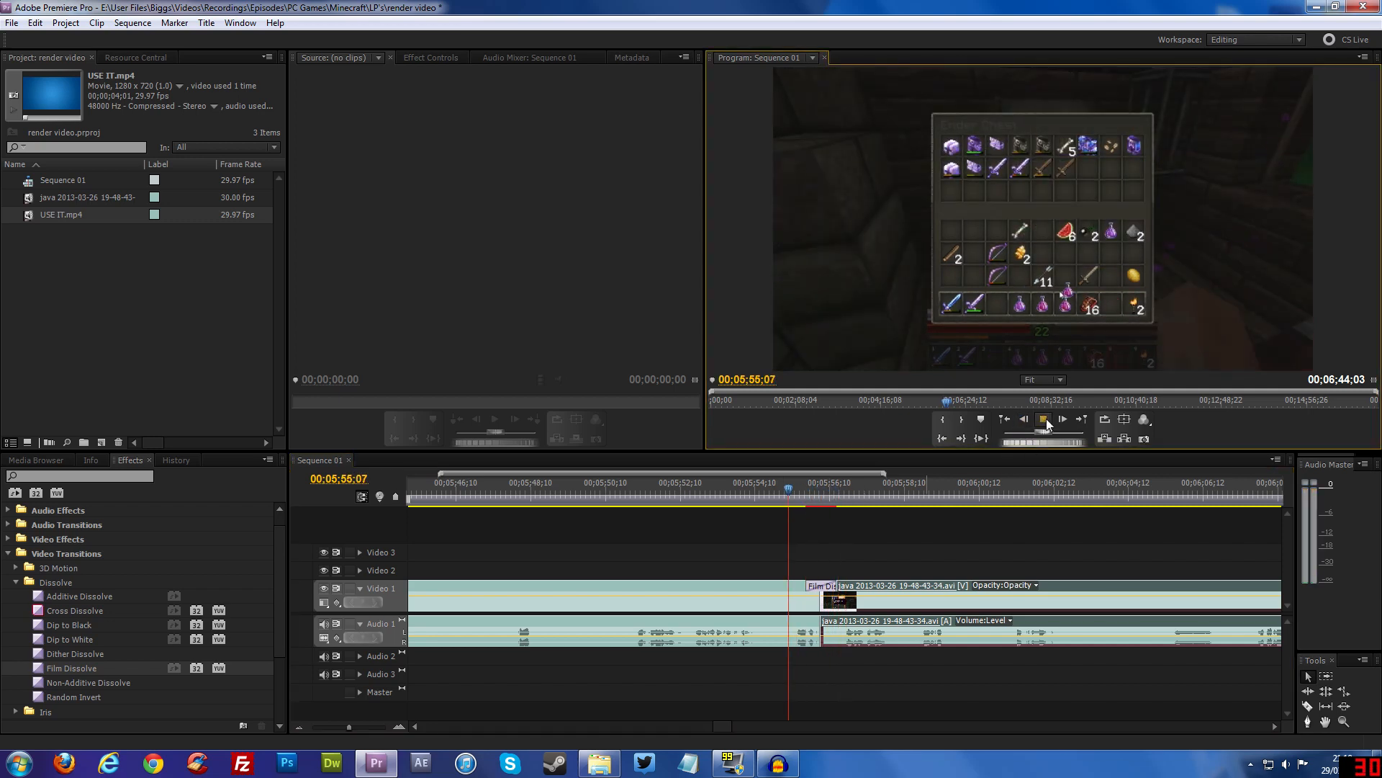
Stop the dissolve preview and open the media export settings for the edited sequence.
{"action": "left_click", "coordinate": [1043, 419]}
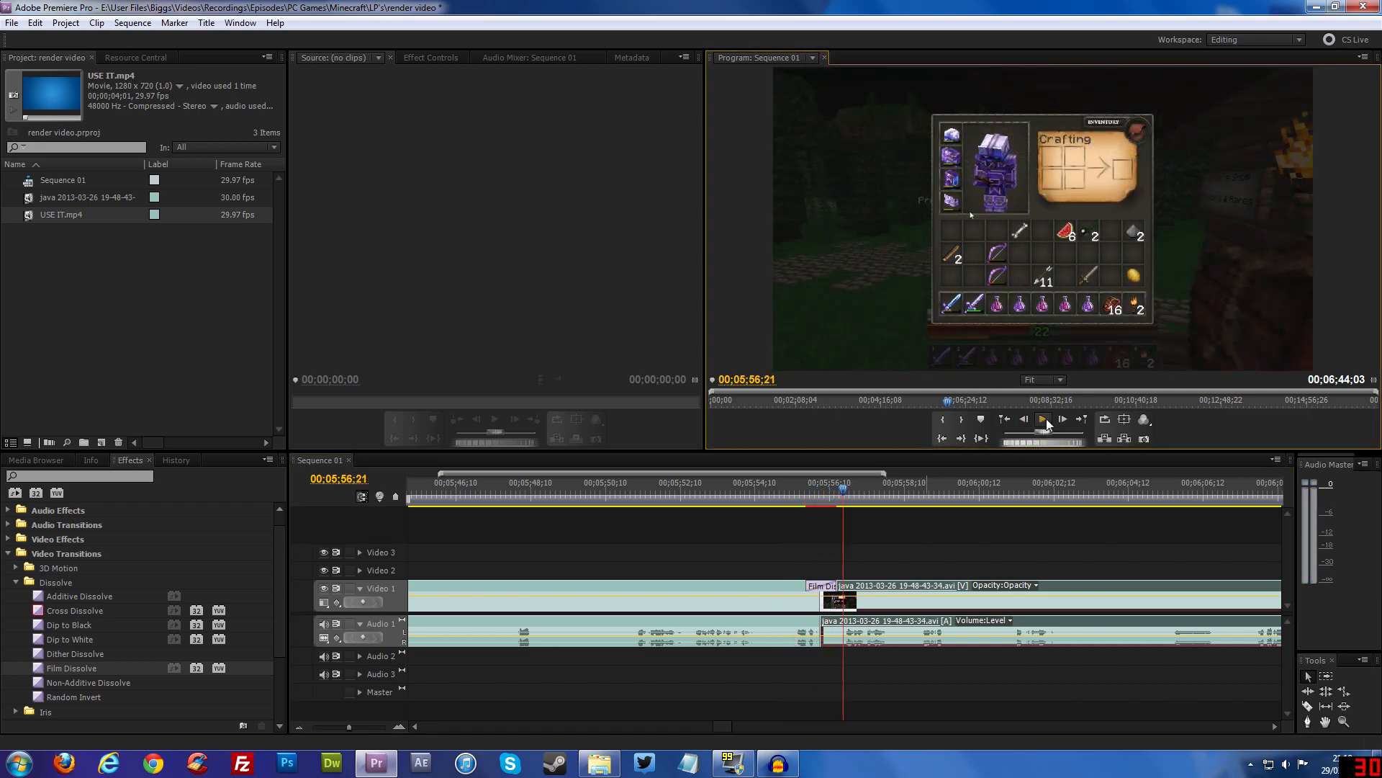
{"action": "left_click_drag", "start_coordinate": [884, 474], "coordinate": [1145, 480]}
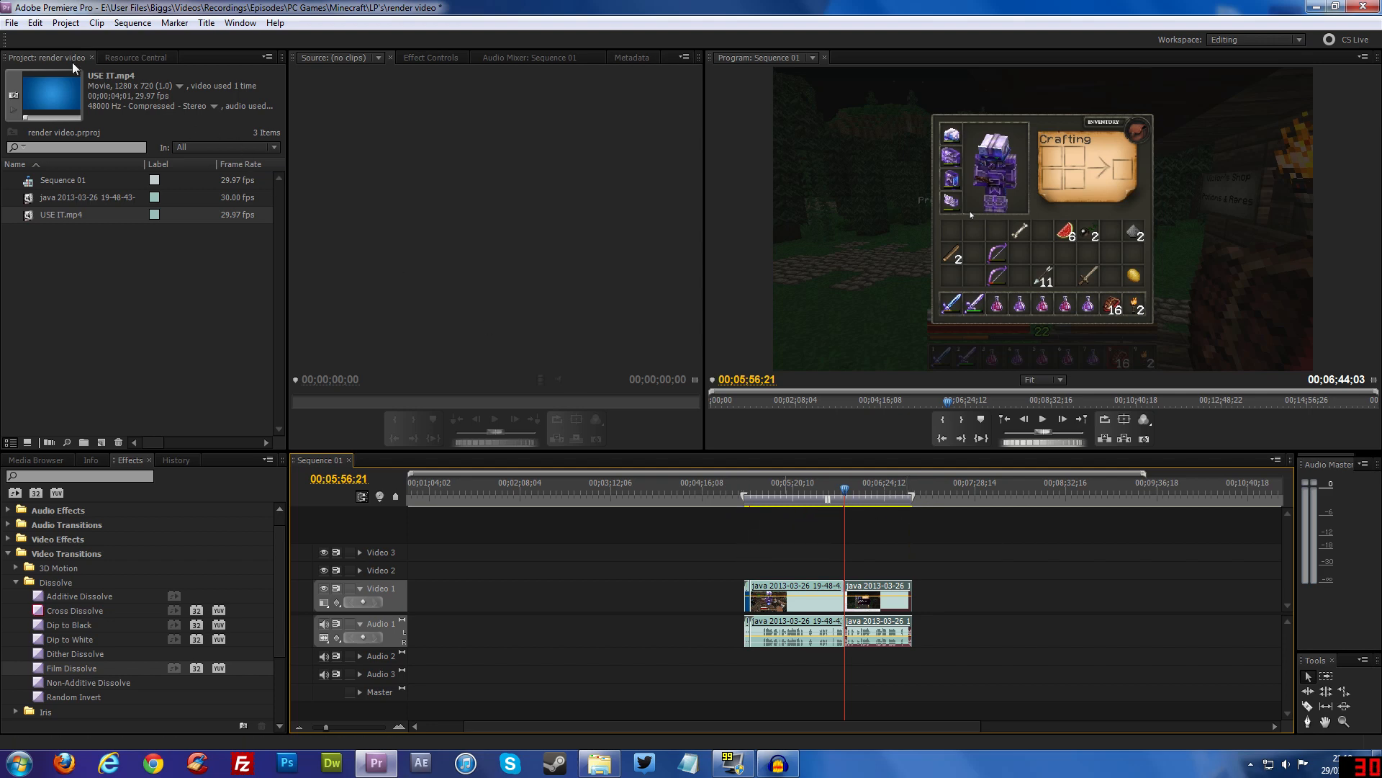
{"action": "left_click", "coordinate": [34, 22]}
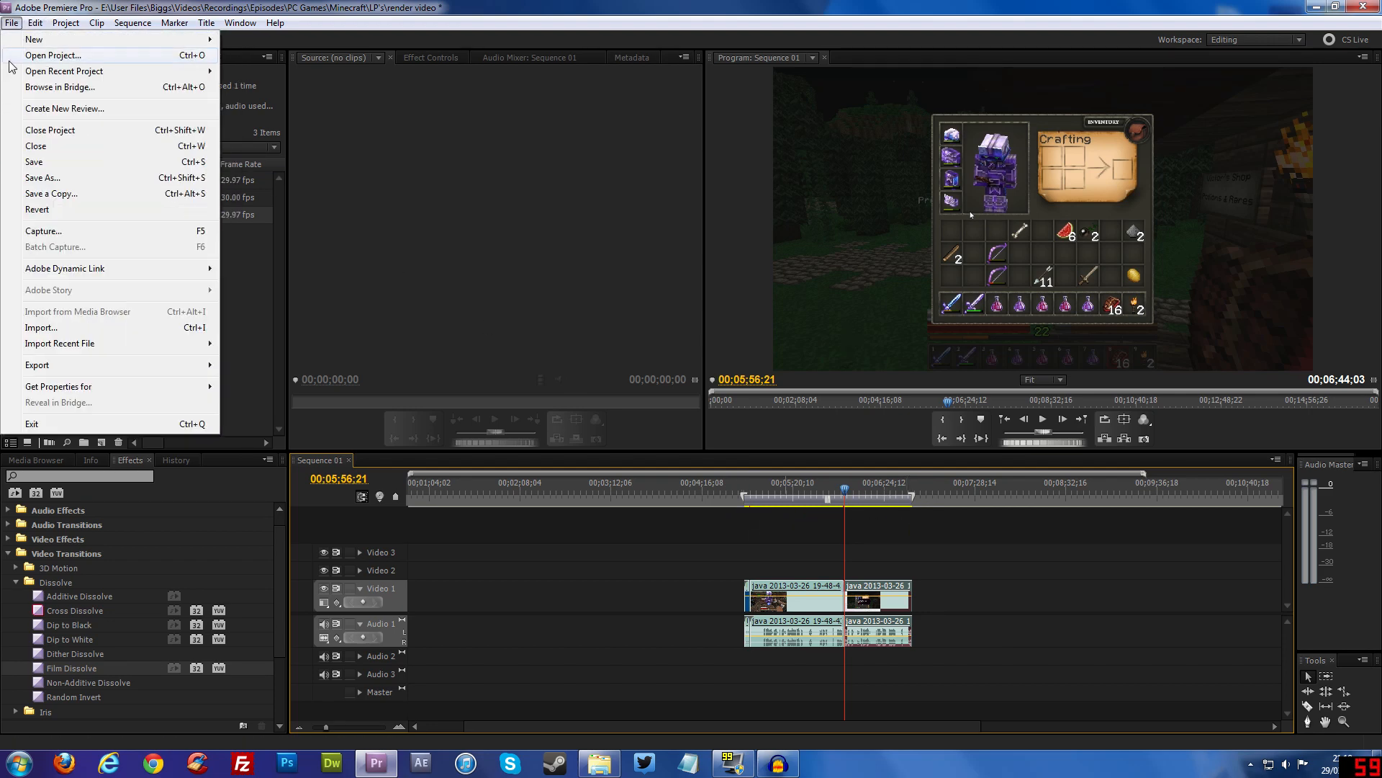
{"action": "mouse_move", "coordinate": [88, 366]}
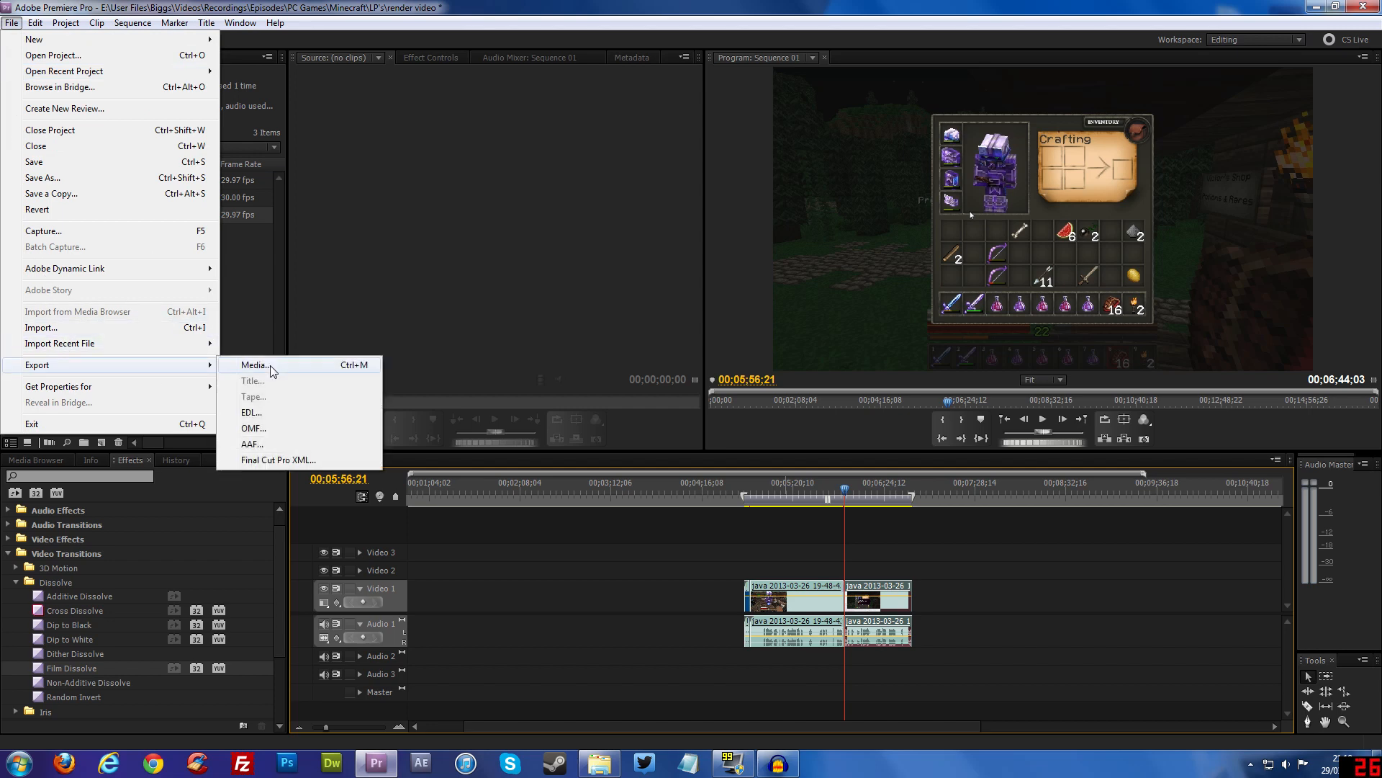
{"action": "left_click", "coordinate": [271, 366]}
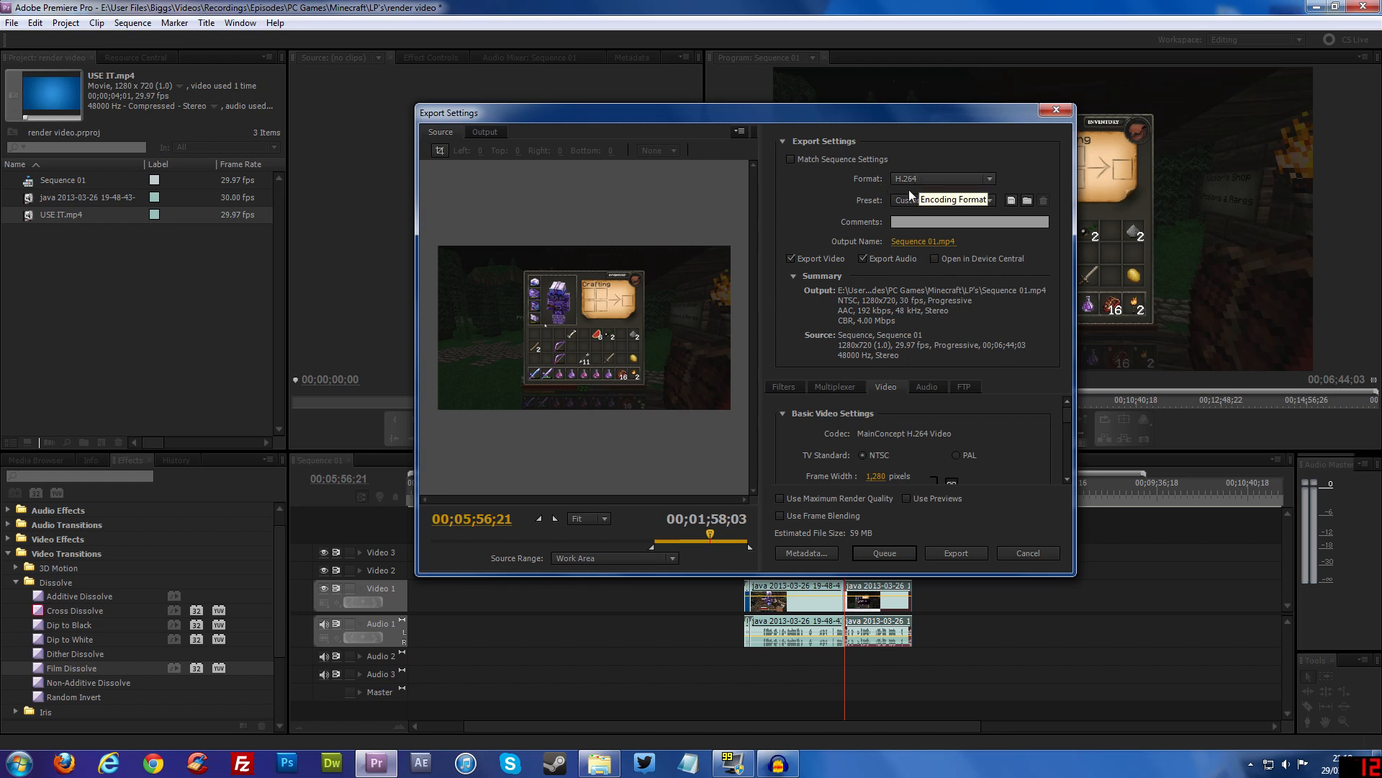
Keep H.264 as the export format and name the output file "render video" in the LP's folder.
{"action": "left_click", "coordinate": [964, 181]}
{"action": "left_click", "coordinate": [964, 182]}
{"action": "left_click", "coordinate": [926, 240]}
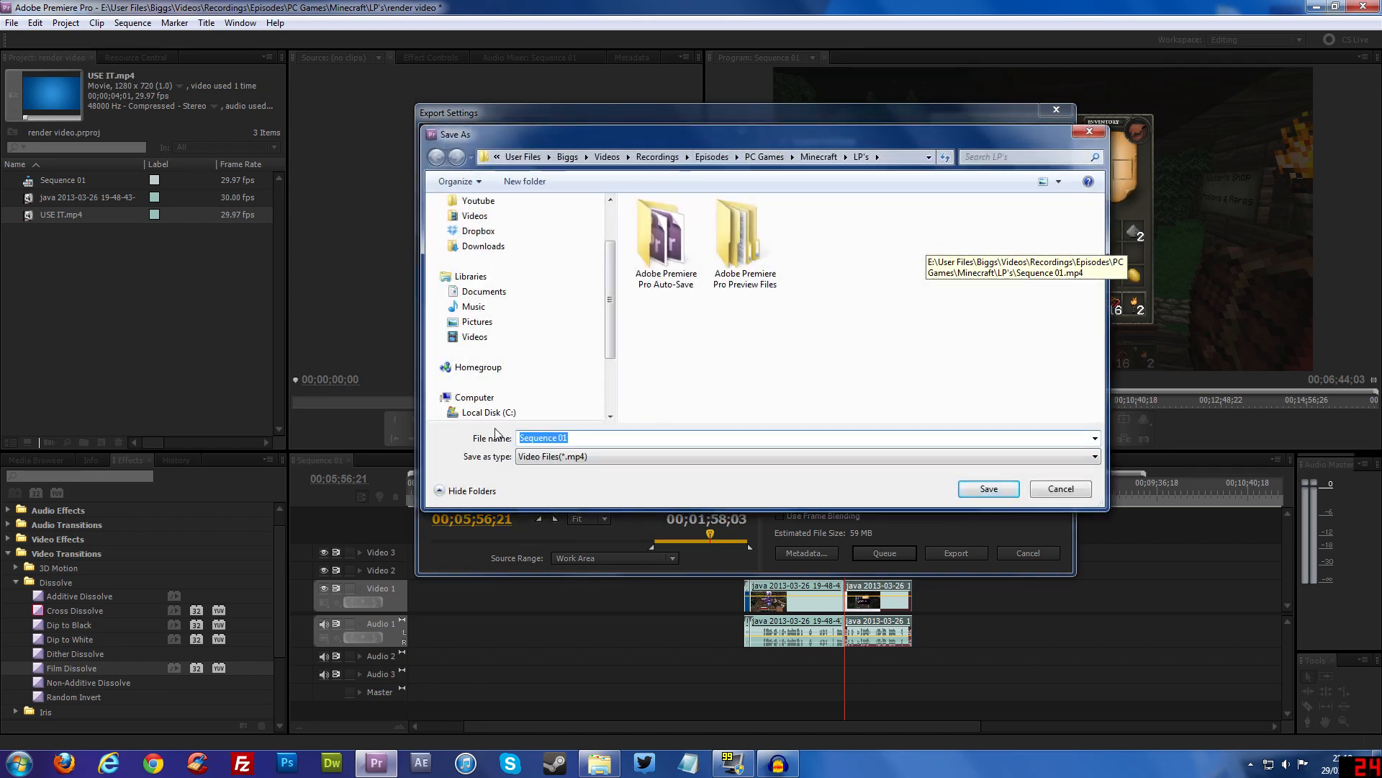
{"action": "type", "text": "render video"}
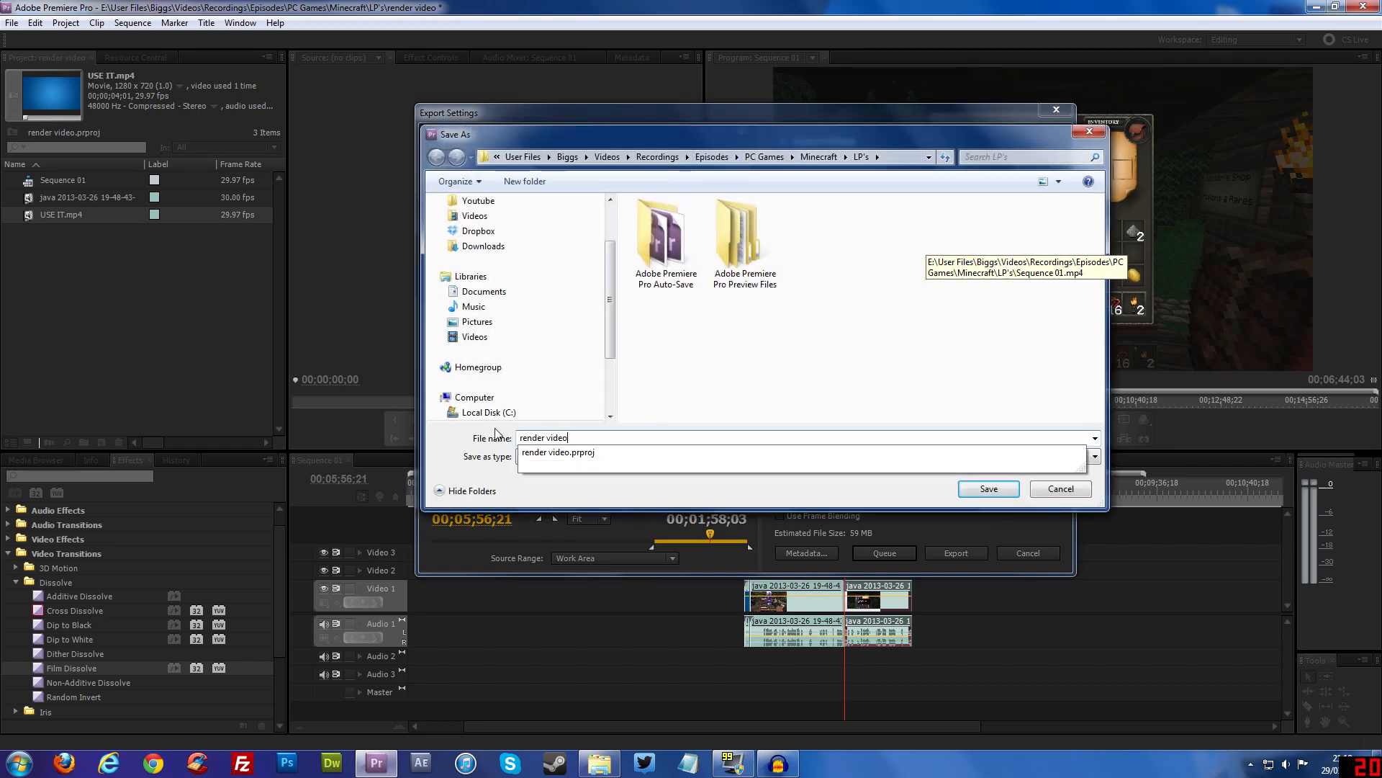
{"action": "left_click", "coordinate": [989, 488]}
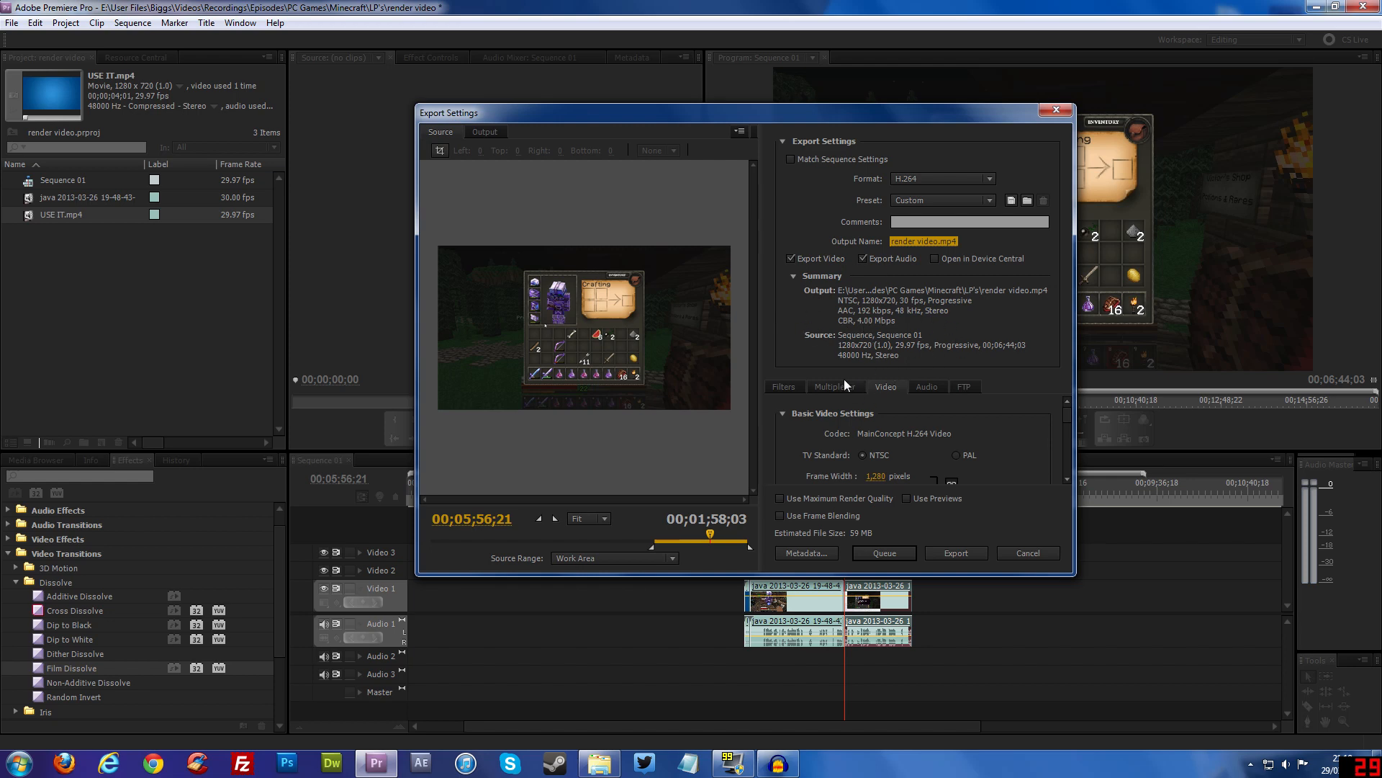
Examine the video export settings, from frame size, frame rate and field order through pixel aspect ratio, profile and level to the bitrate settings.
{"action": "left_click", "coordinate": [897, 389]}
{"action": "left_click_drag", "start_coordinate": [1066, 413], "coordinate": [1064, 416]}
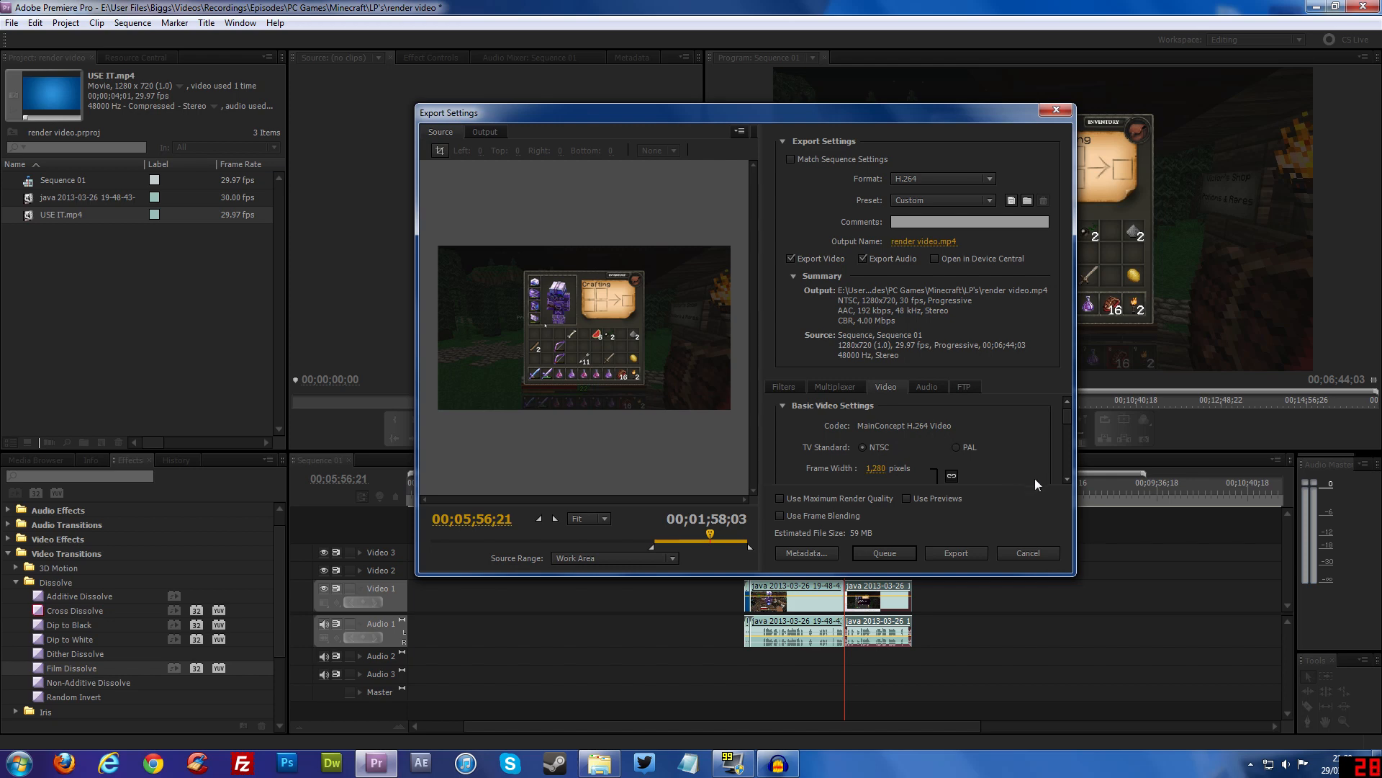
{"action": "left_click", "coordinate": [1068, 478]}
{"action": "left_click", "coordinate": [1069, 479]}
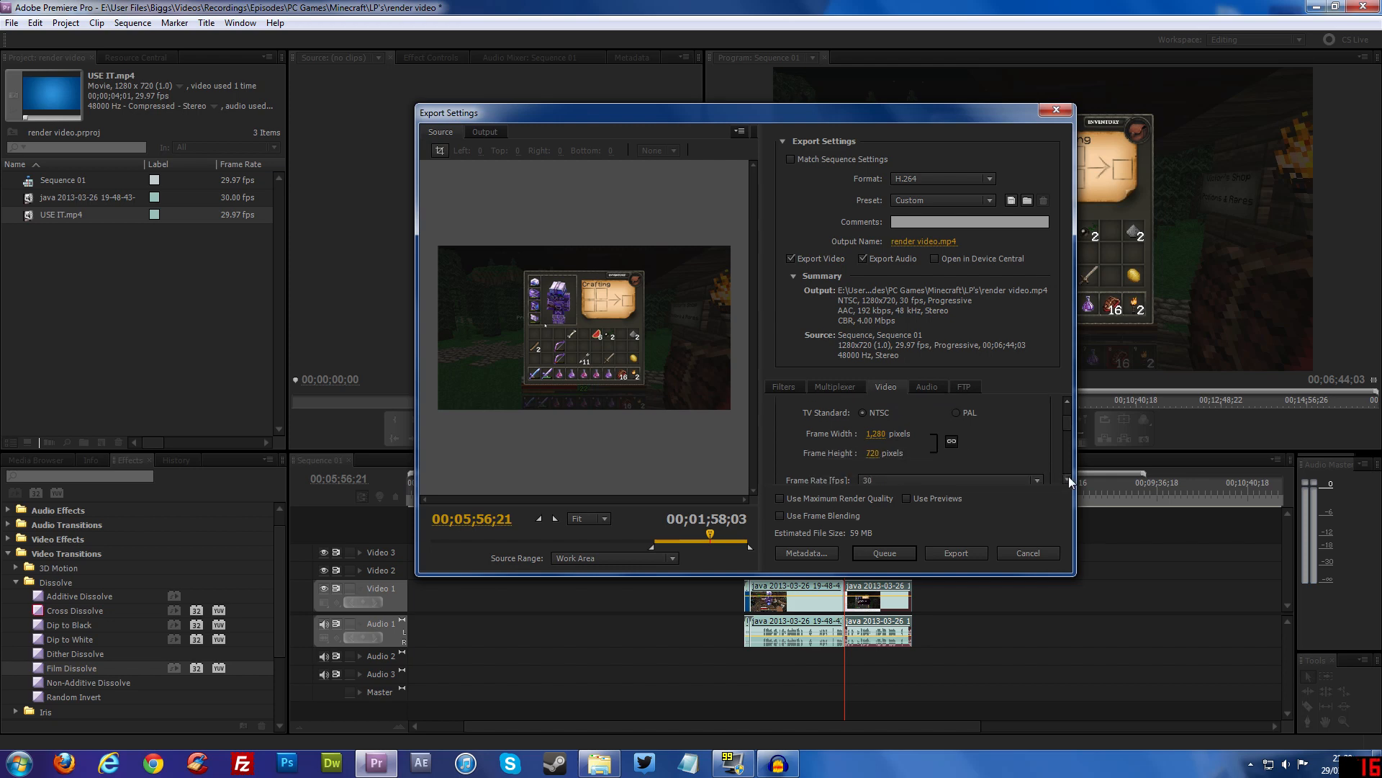
{"action": "left_click", "coordinate": [1068, 478]}
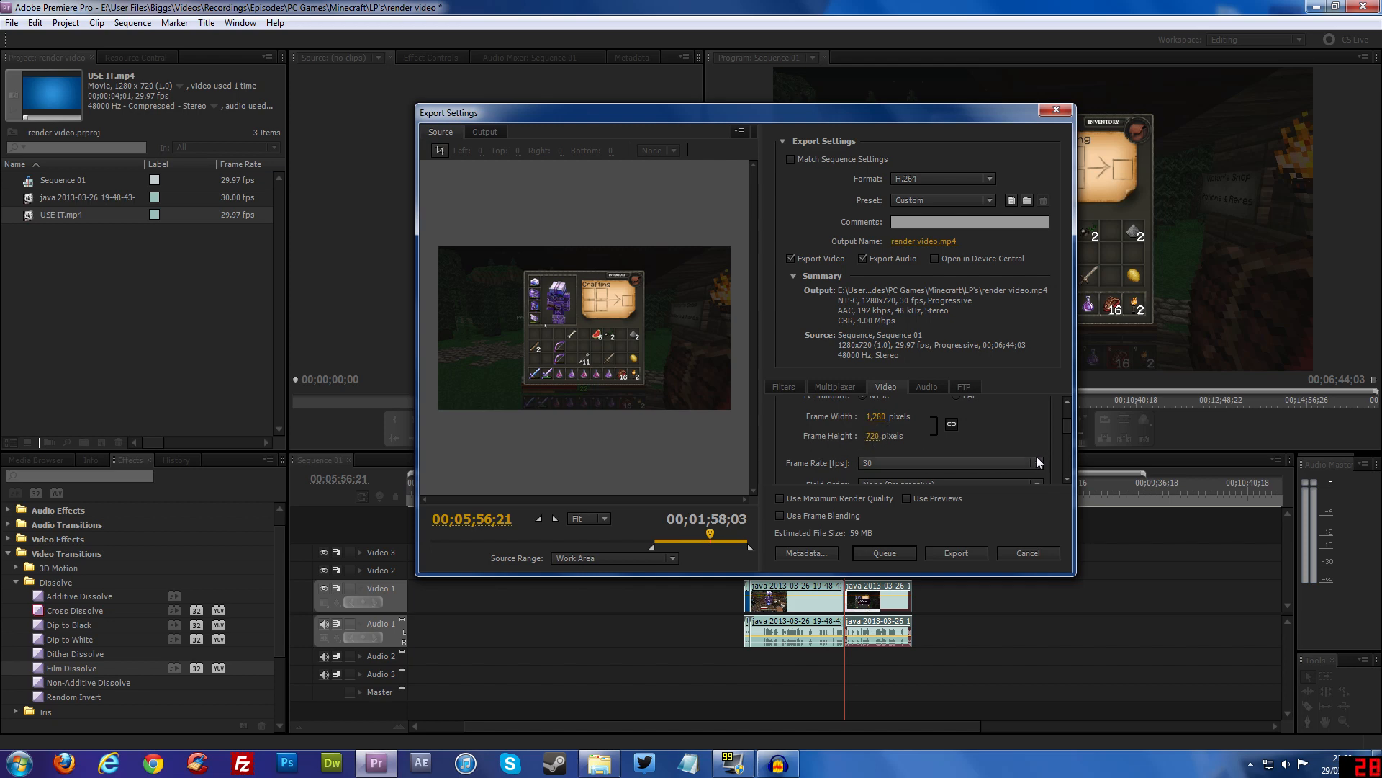
{"action": "scroll", "coordinate": [1043, 466], "scroll_direction": "down", "scroll_amount": 2}
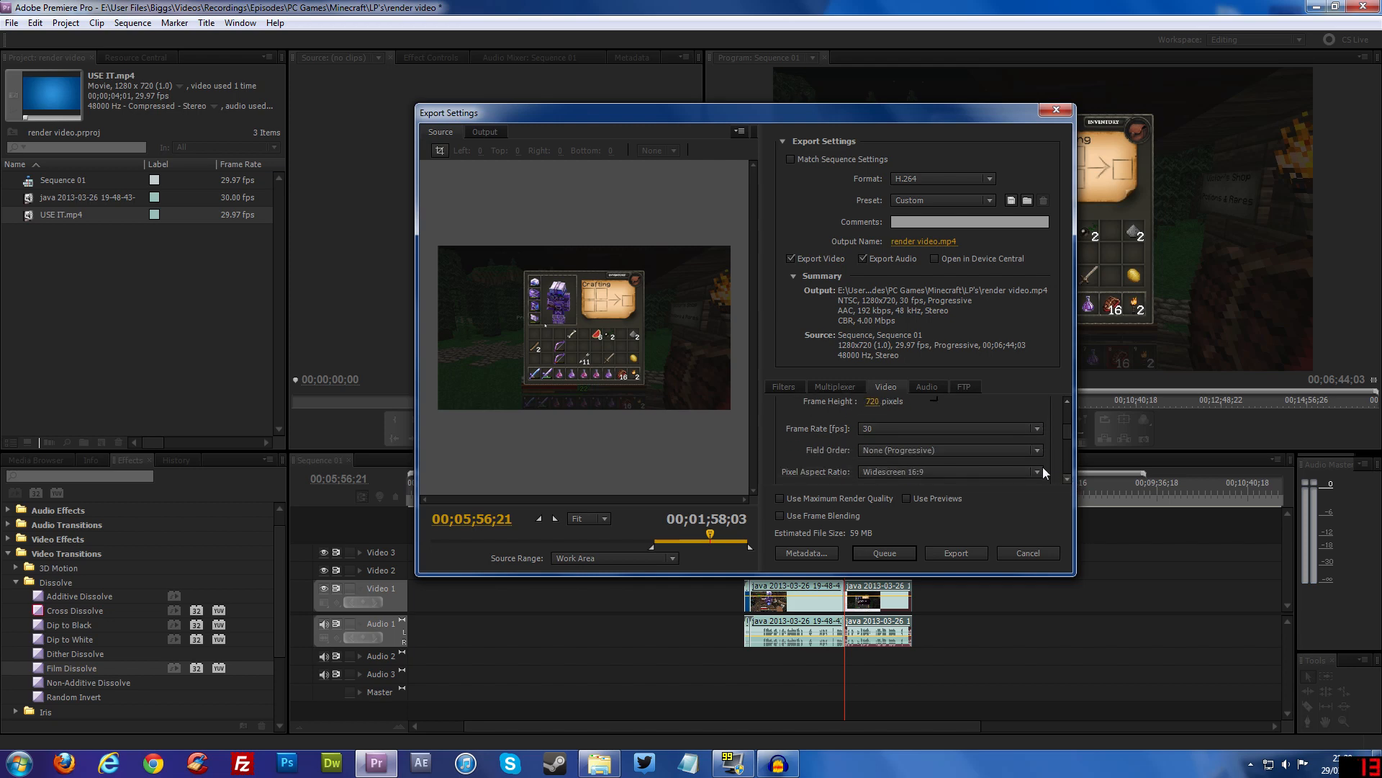
{"action": "left_click", "coordinate": [1022, 430]}
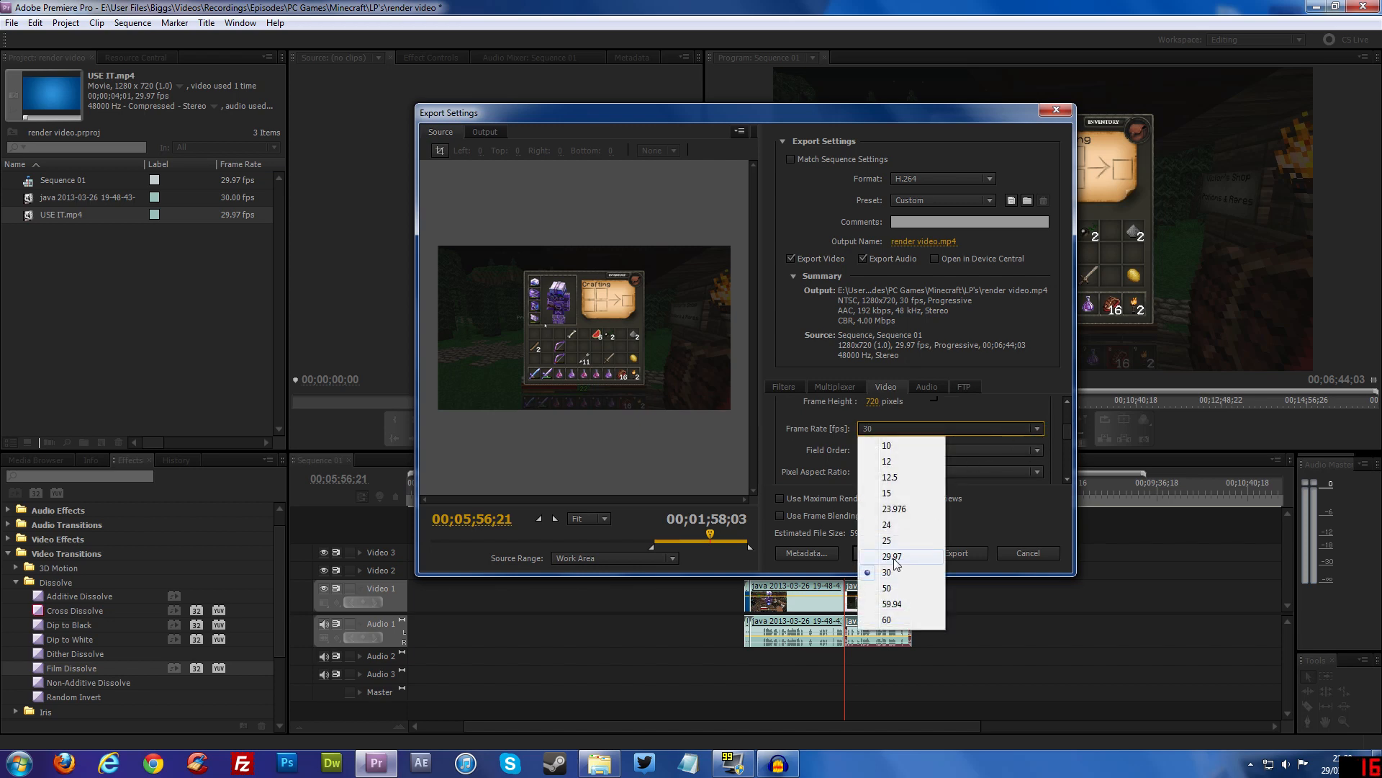
{"action": "left_click", "coordinate": [1067, 477]}
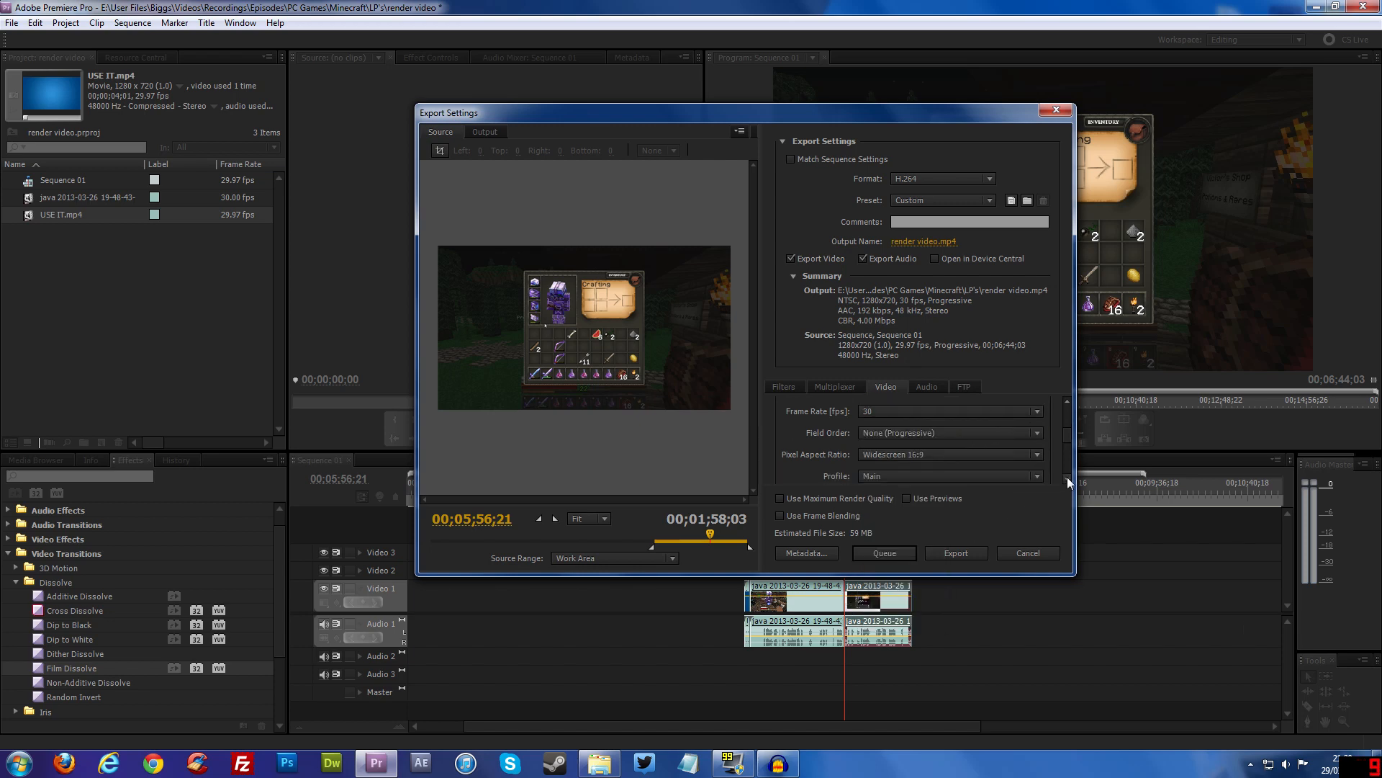
{"action": "left_click", "coordinate": [1067, 477]}
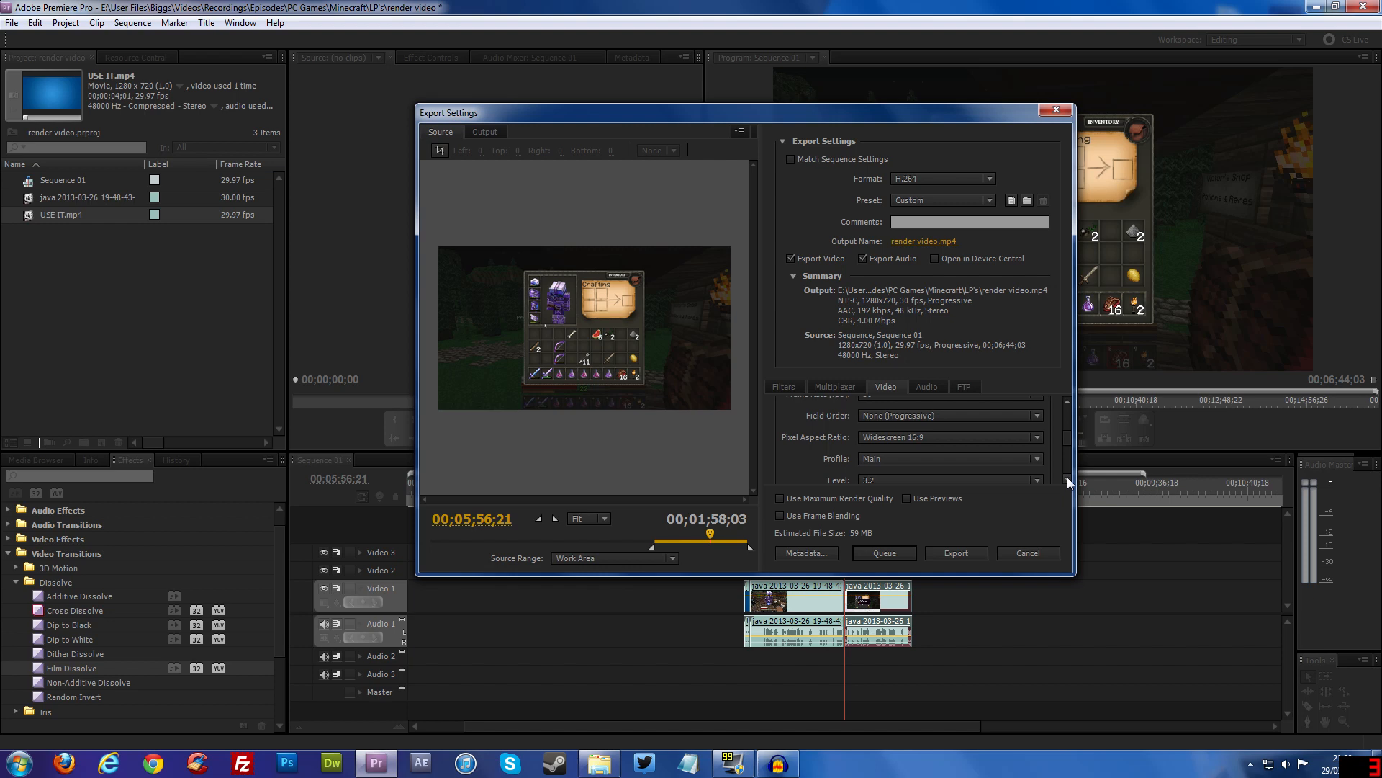
{"action": "left_click", "coordinate": [1067, 476]}
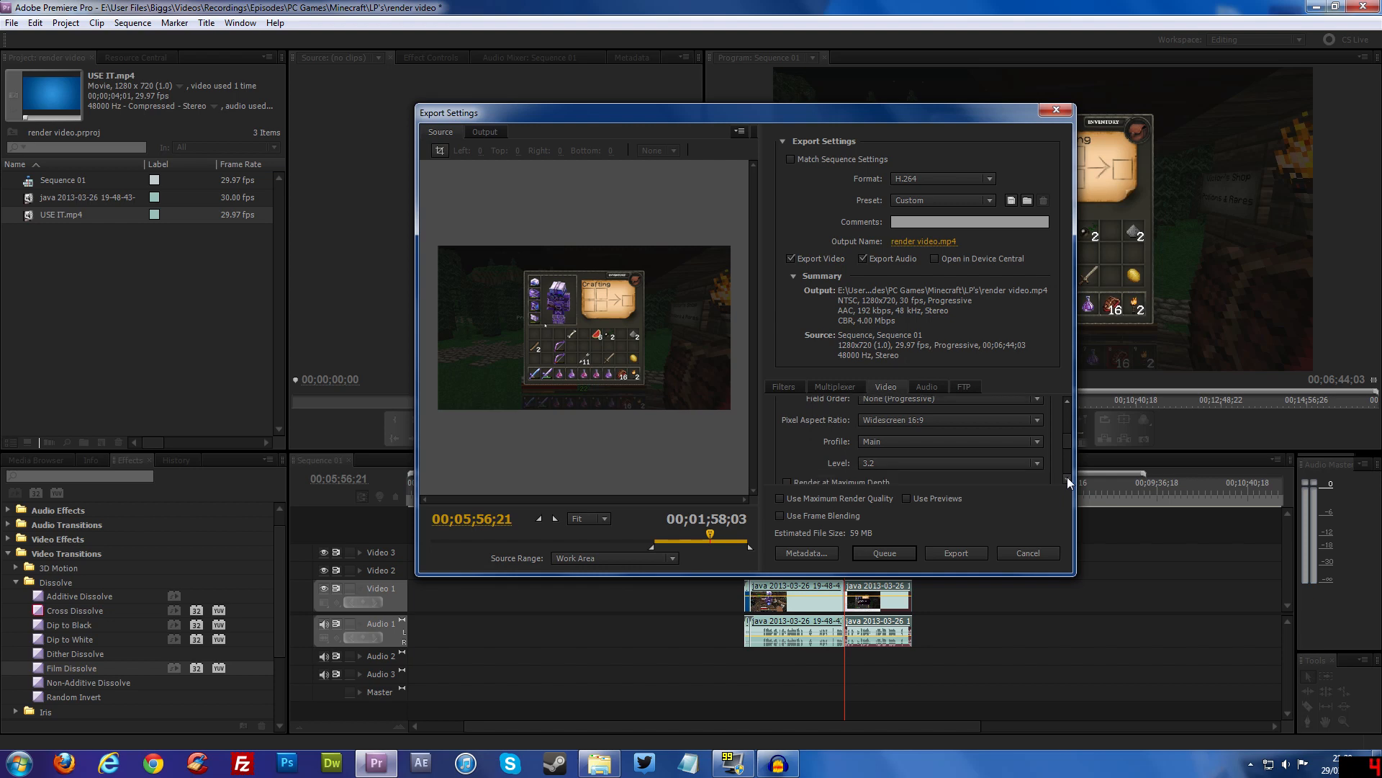
{"action": "left_click", "coordinate": [1067, 477]}
{"action": "left_click", "coordinate": [1067, 477]}
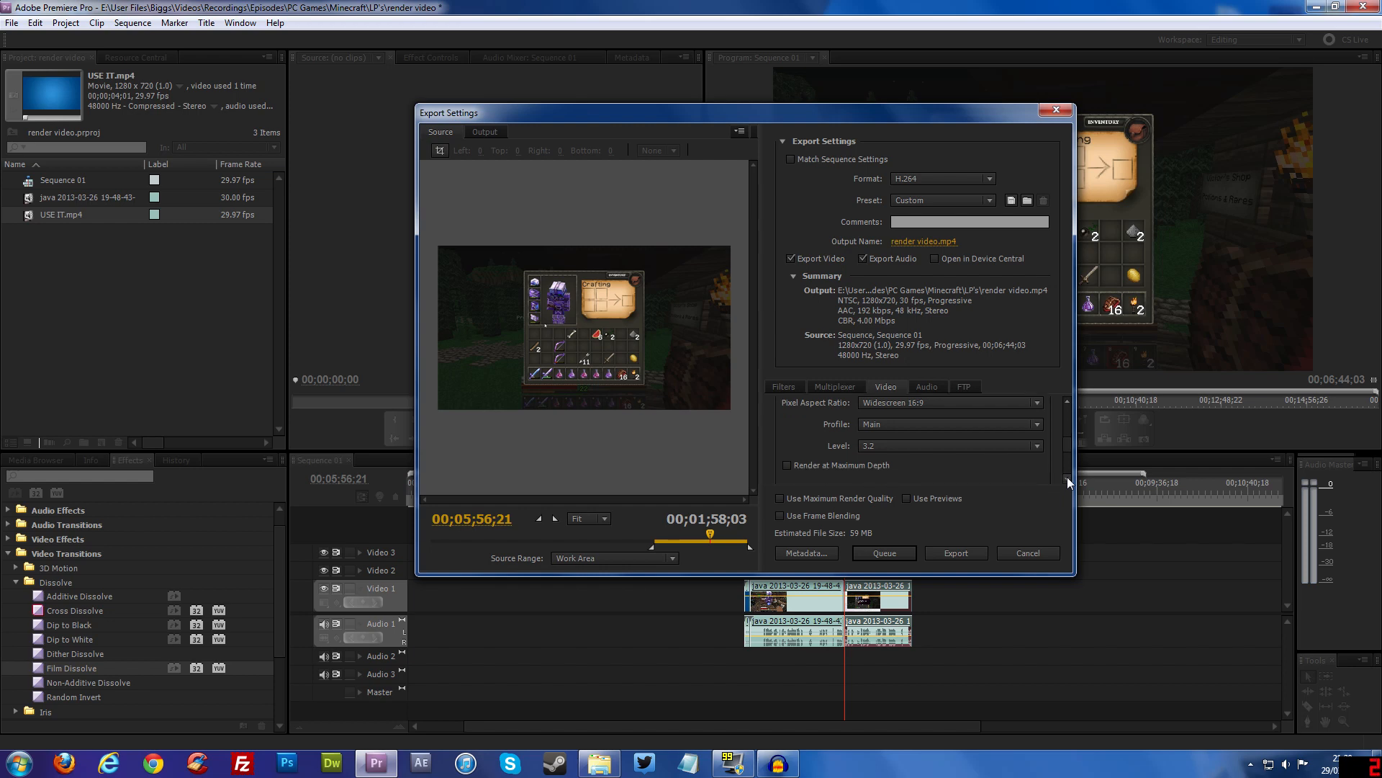
{"action": "left_click", "coordinate": [1067, 477]}
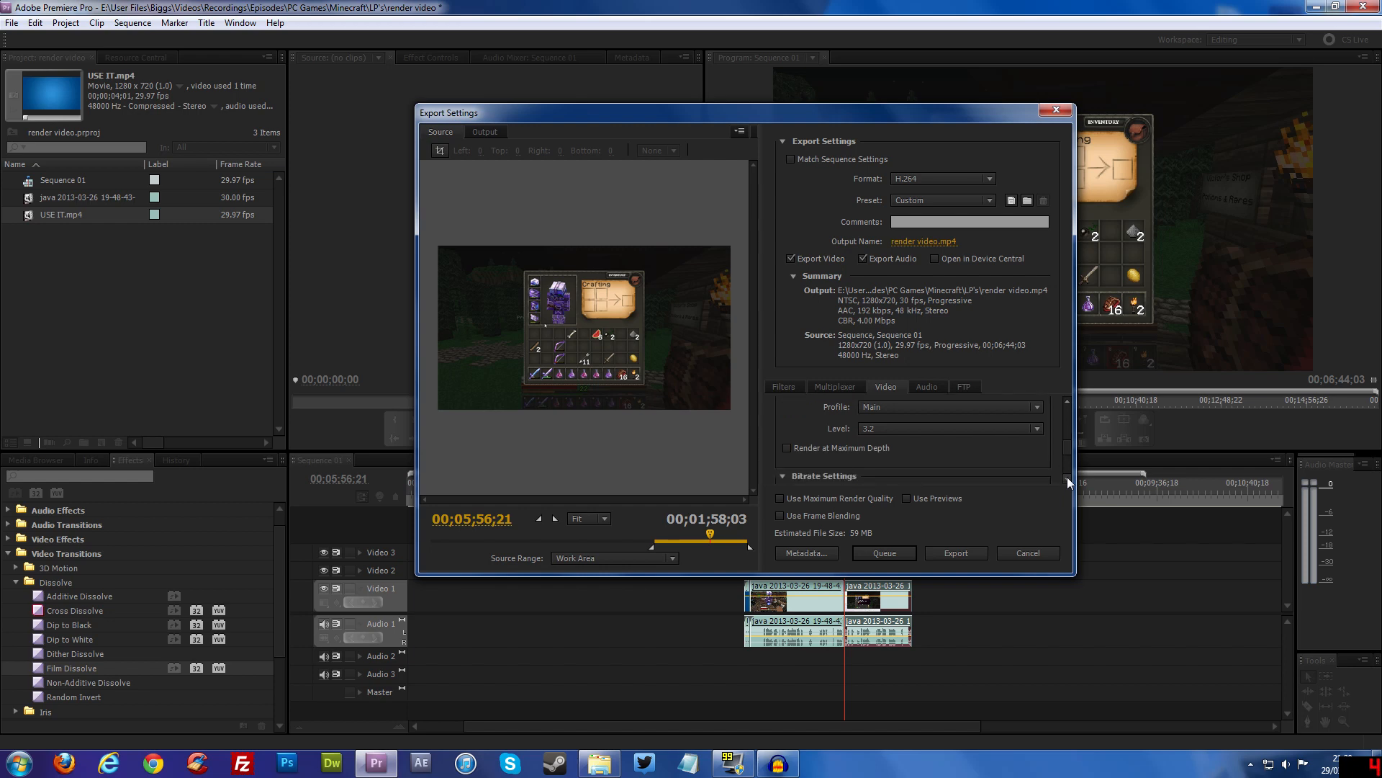
{"action": "left_click", "coordinate": [1067, 477]}
{"action": "left_click", "coordinate": [1068, 477]}
{"action": "left_click", "coordinate": [1067, 477]}
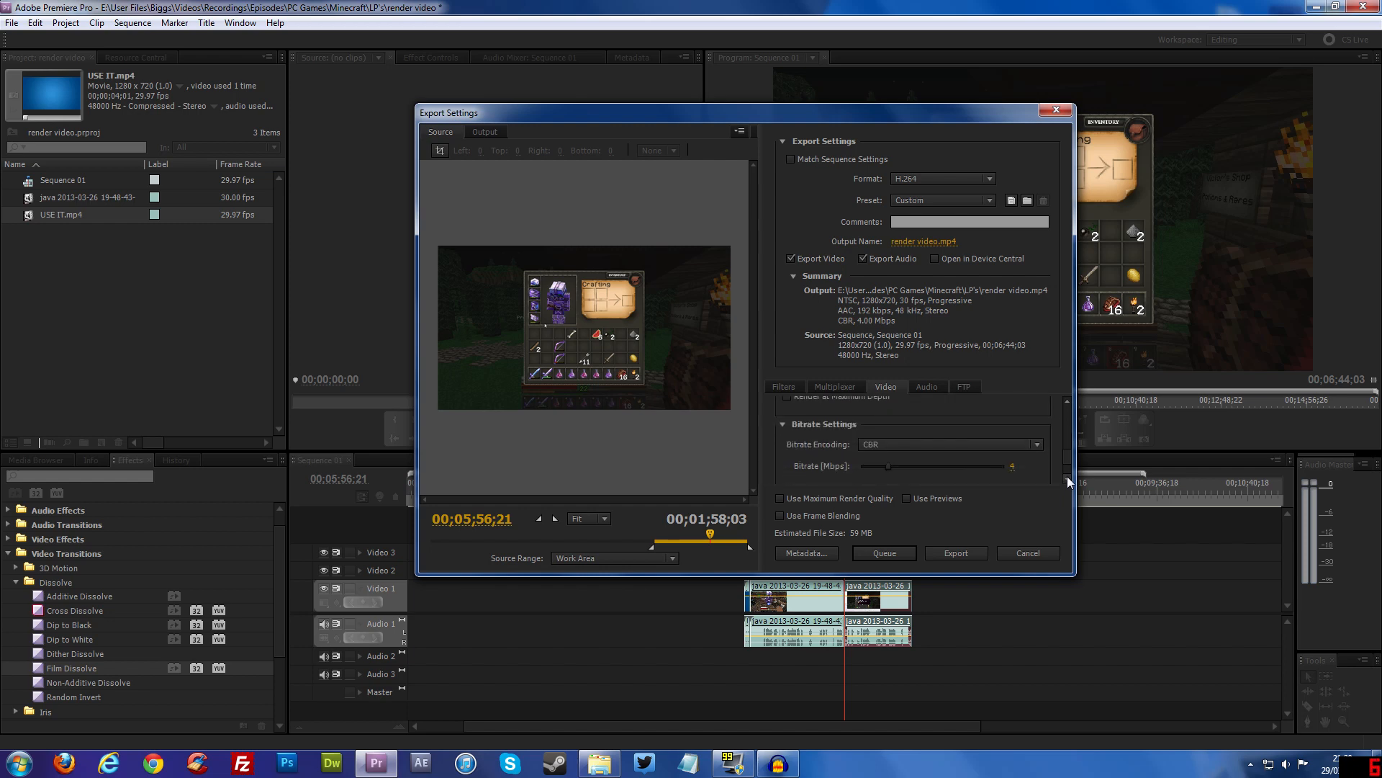
{"action": "left_click", "coordinate": [1067, 477]}
{"action": "left_click", "coordinate": [1067, 476]}
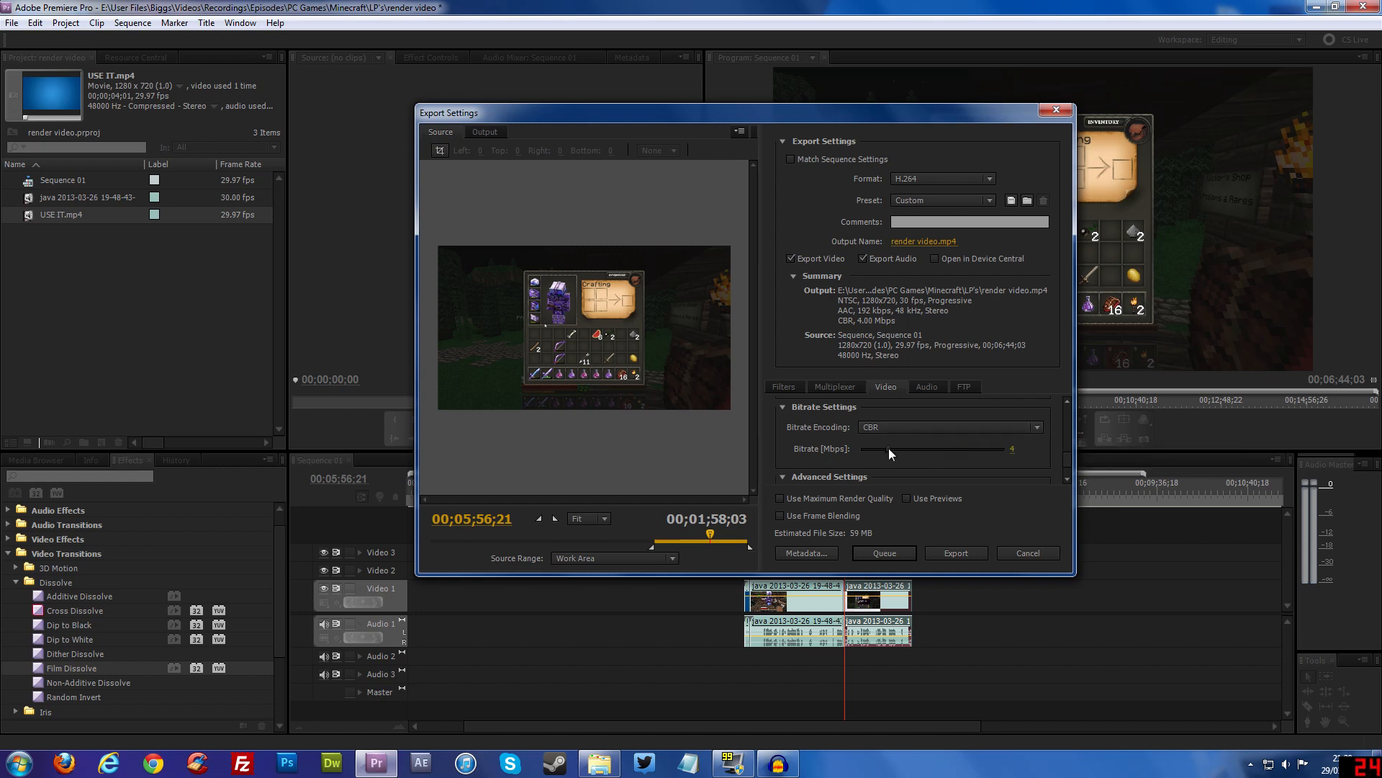
Try different export bitrates, including 3.5 Mbps, and set the bitrate to 4 Mbps.
{"action": "left_click_drag", "start_coordinate": [885, 452], "coordinate": [925, 453]}
{"action": "left_click_drag", "start_coordinate": [1008, 448], "coordinate": [1008, 449]}
{"action": "left_click_drag", "start_coordinate": [1002, 446], "coordinate": [848, 465]}
{"action": "left_click_drag", "start_coordinate": [889, 451], "coordinate": [888, 452]}
{"action": "left_click", "coordinate": [1018, 448]}
{"action": "type", "text": "3.5"}
{"action": "left_click", "coordinate": [1013, 498]}
{"action": "left_click", "coordinate": [1018, 450]}
{"action": "type", "text": "4"}
{"action": "left_click", "coordinate": [1022, 493]}
Check the bitrate encoding choices and the advanced settings, and close the export settings without exporting.
{"action": "left_click", "coordinate": [900, 429]}
{"action": "left_click", "coordinate": [914, 434]}
{"action": "scroll", "coordinate": [1067, 465], "scroll_direction": "down", "scroll_amount": 3}
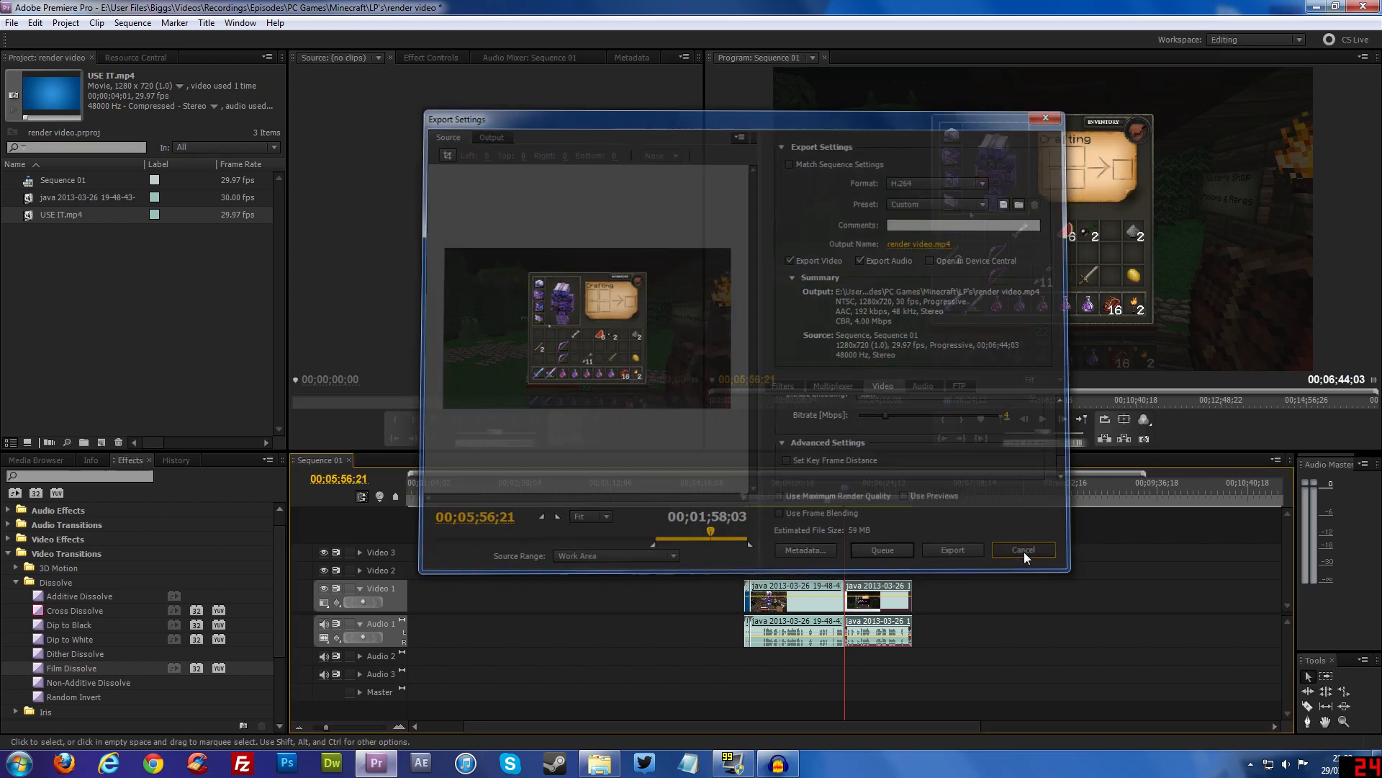
{"action": "left_click", "coordinate": [1027, 553]}
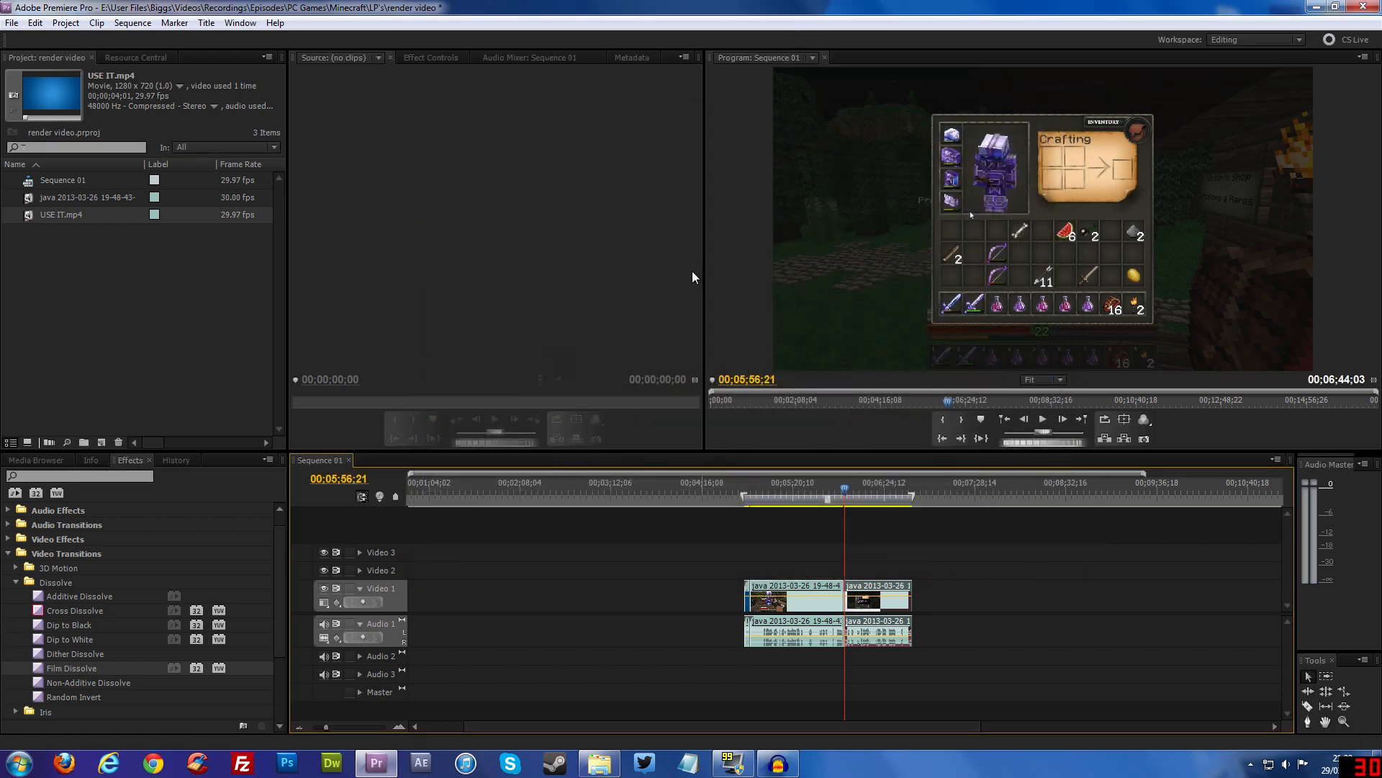